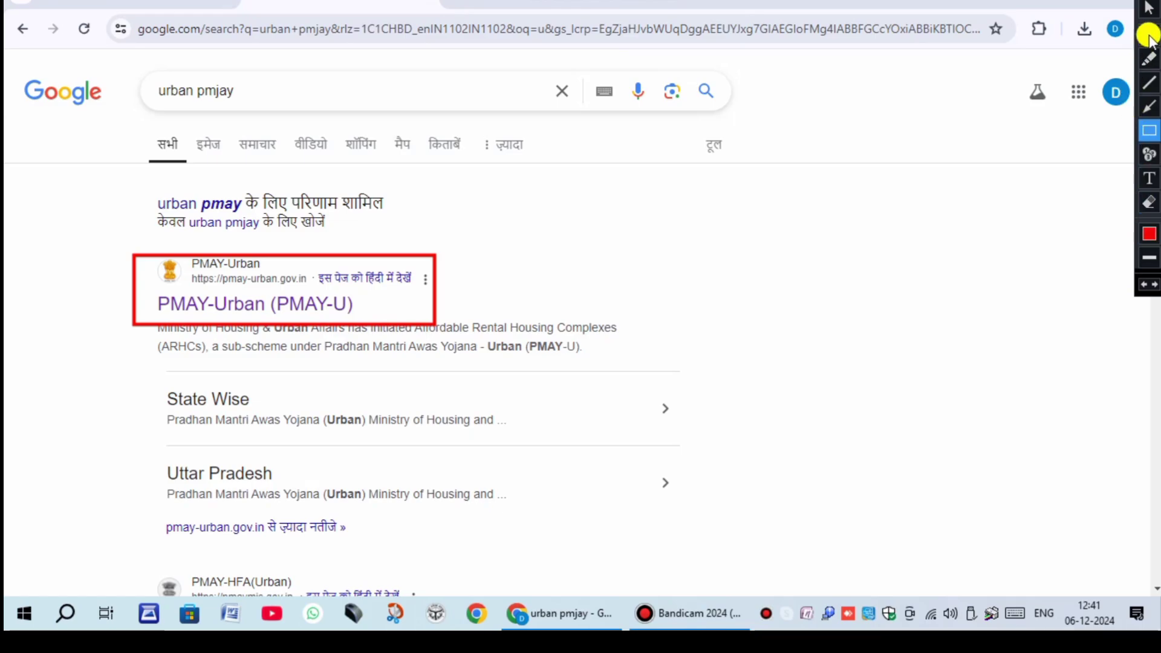
- Open the PMAY-Urban (PMAY-U) website from the search results and dismiss its online registration announcement
left_click(1149, 8)
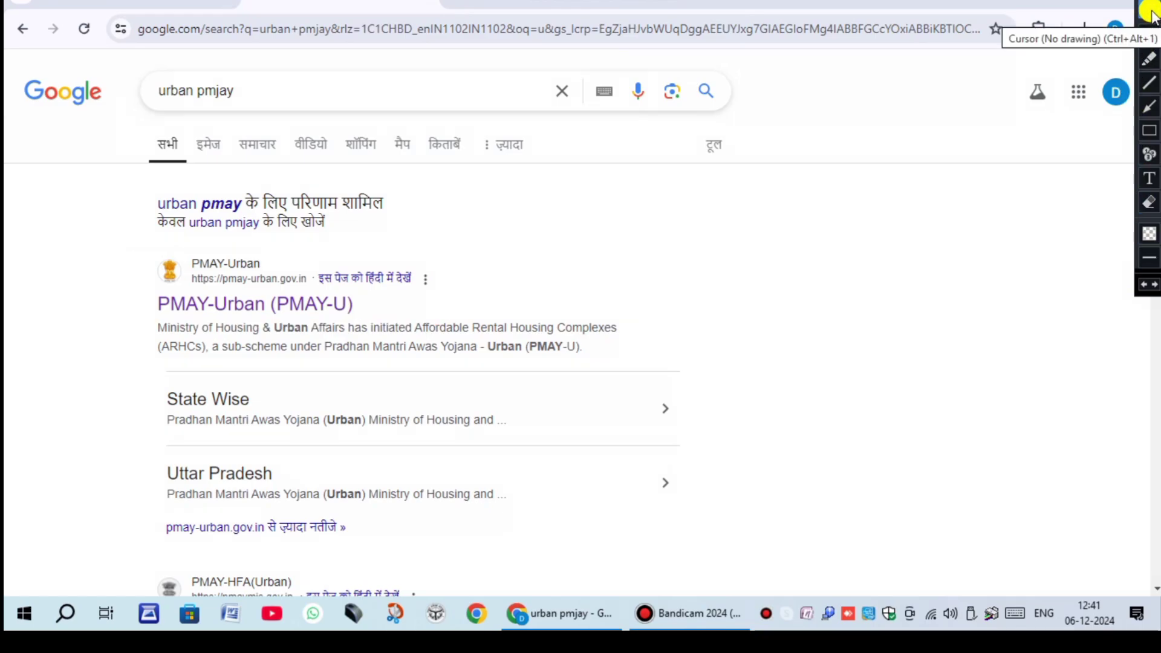
left_click(258, 305)
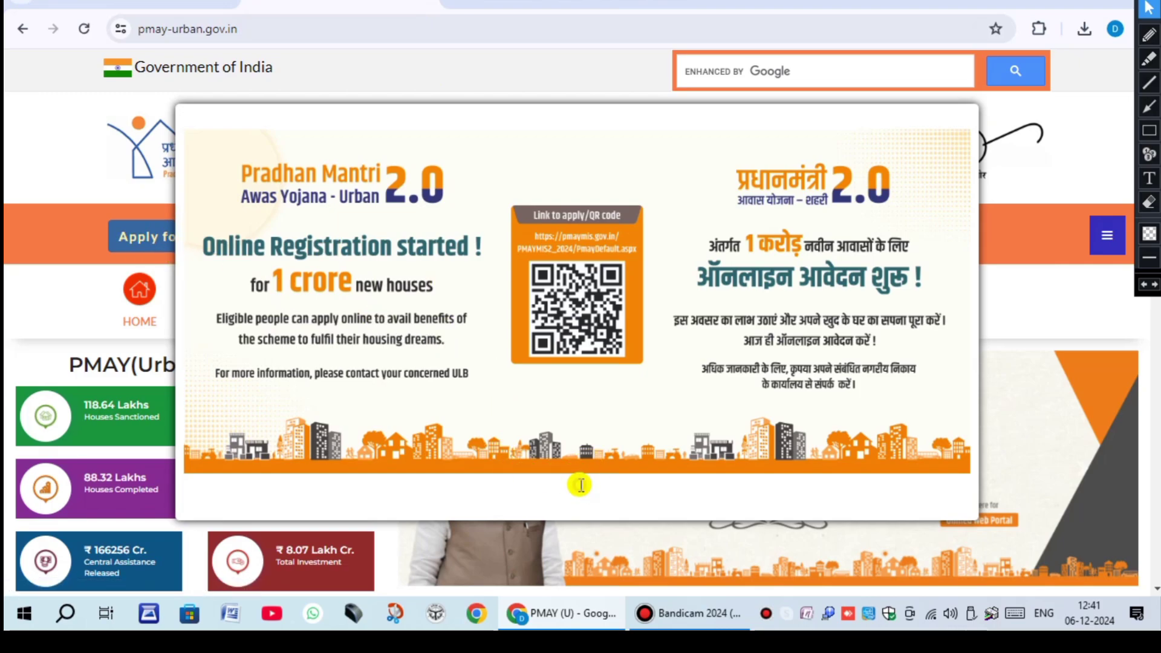
left_click(579, 484)
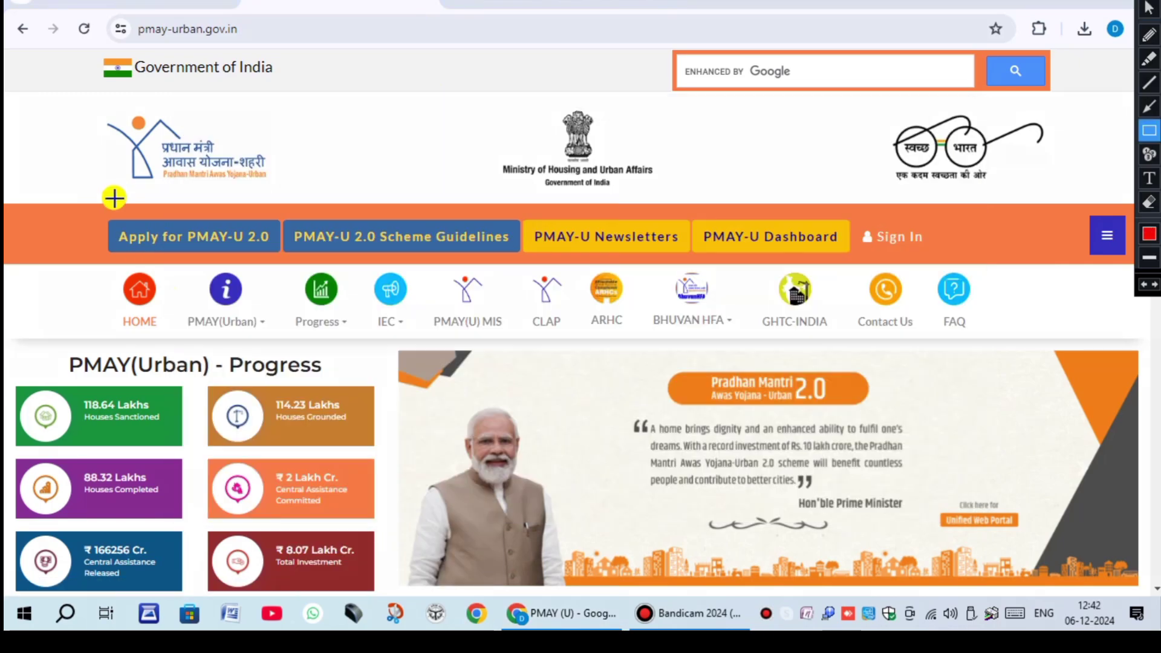
- Open the Apply for PMAY-U 2.0 portal from the PMAY-Urban home page
mouse_move(102, 212)
left_mouse_down()
mouse_move(140, 254)
mouse_move(250, 267)
mouse_move(283, 258)
left_mouse_up()
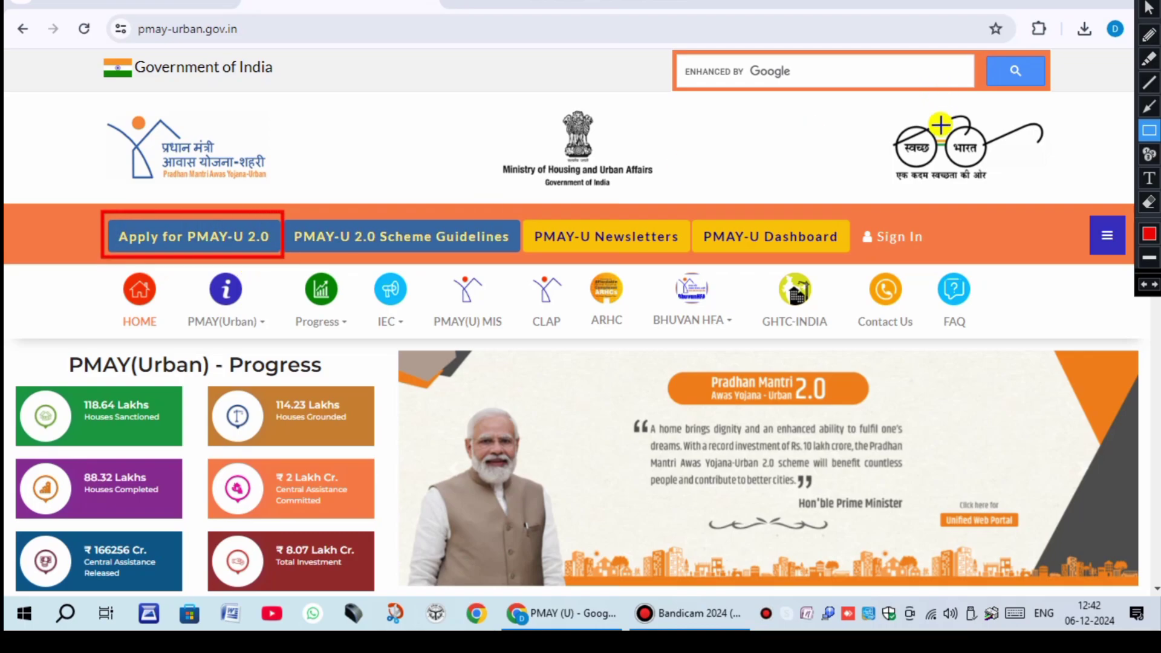
key("ctrl+z")
left_click(1149, 9)
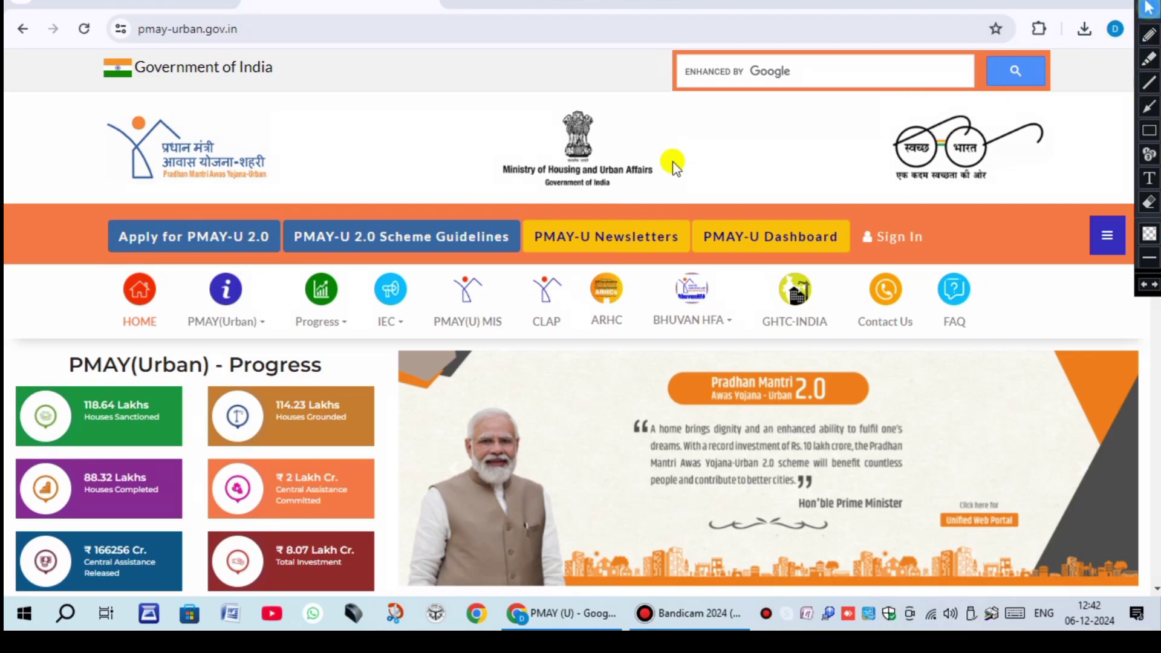
left_click(227, 234)
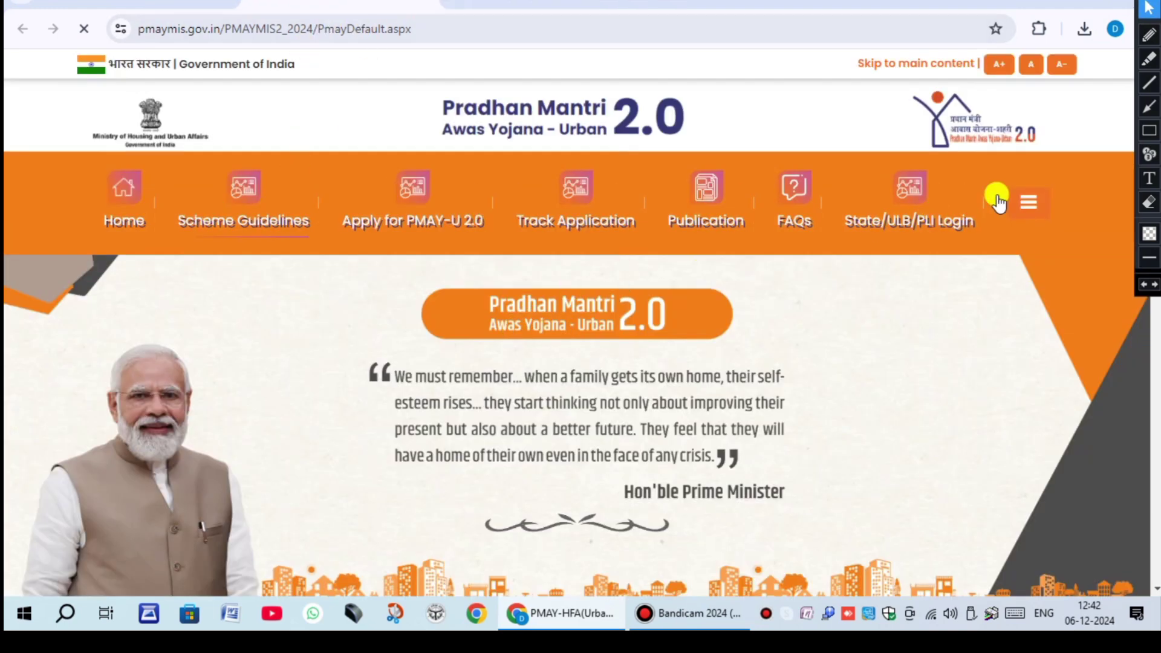
- Start a PMAY-U 2.0 application from the Pradhan Mantri Awas Yojana - Urban 2.0 portal
left_click(1149, 129)
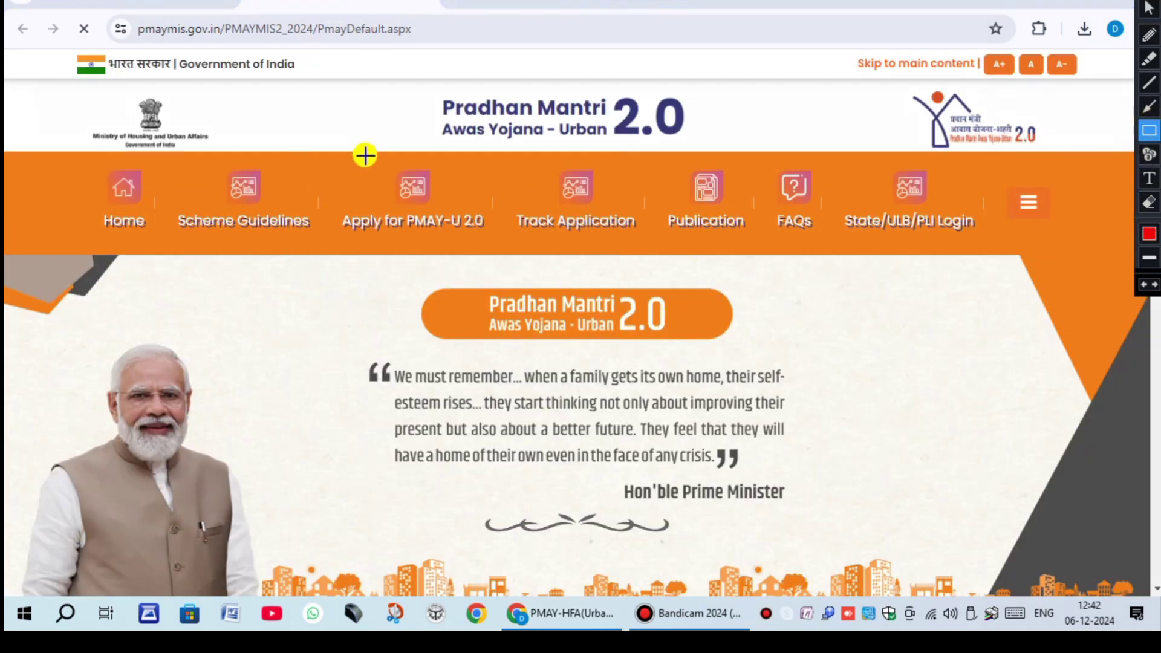
mouse_move(355, 185)
left_mouse_down()
mouse_move(402, 246)
mouse_move(493, 246)
left_mouse_up()
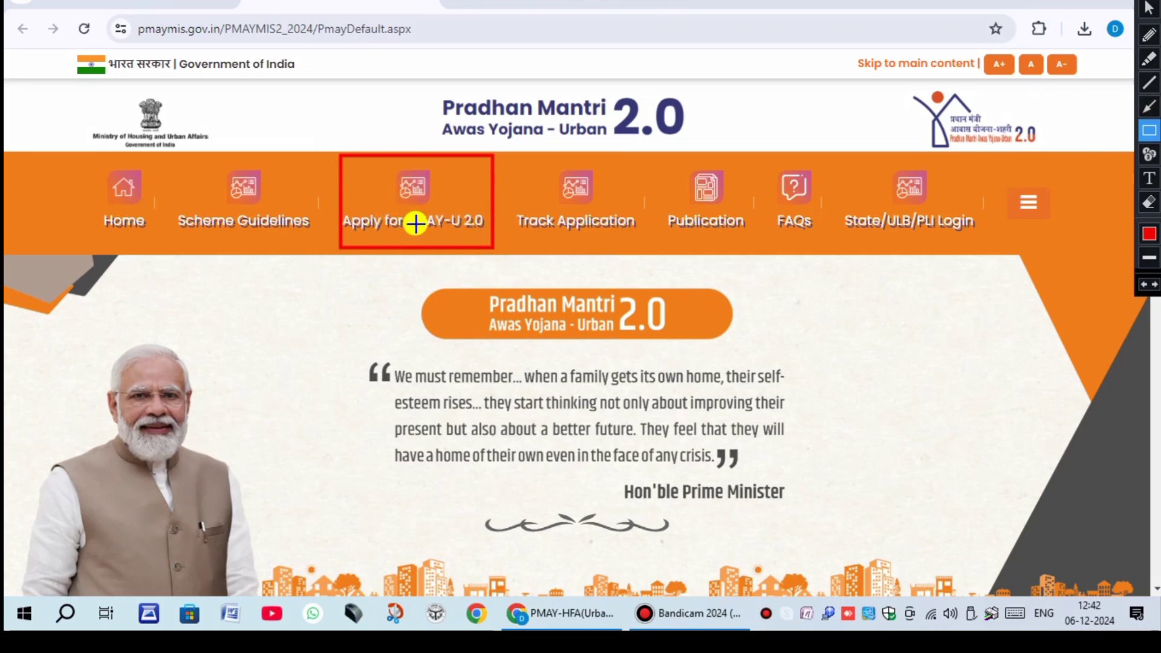
left_click(1149, 7)
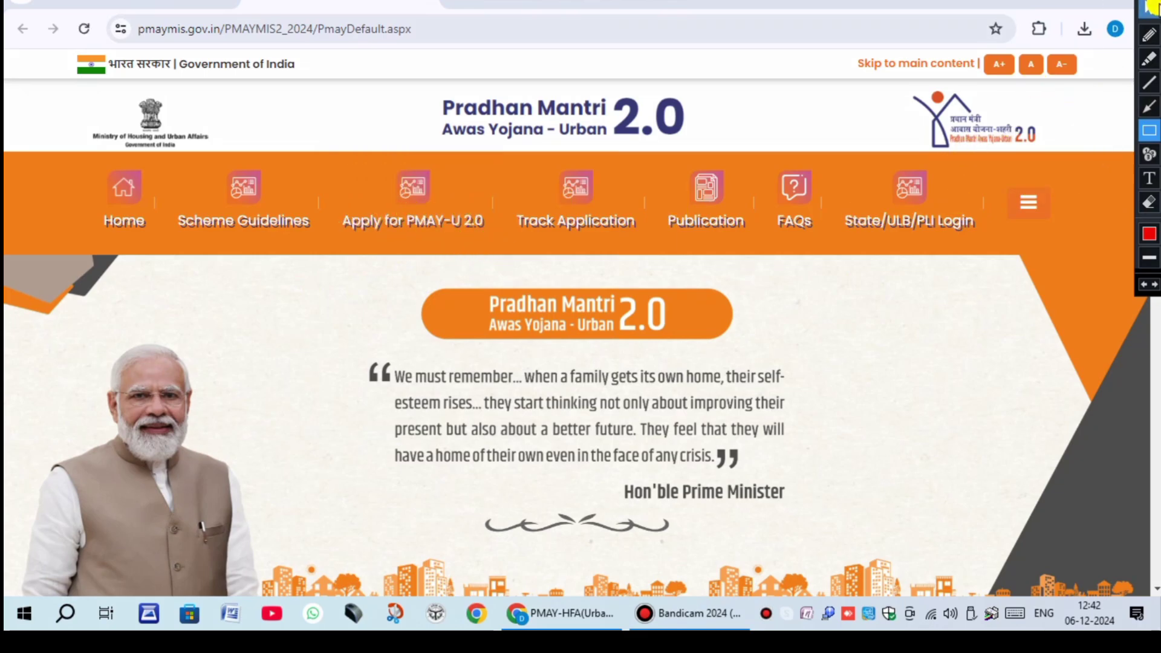
left_click(430, 221)
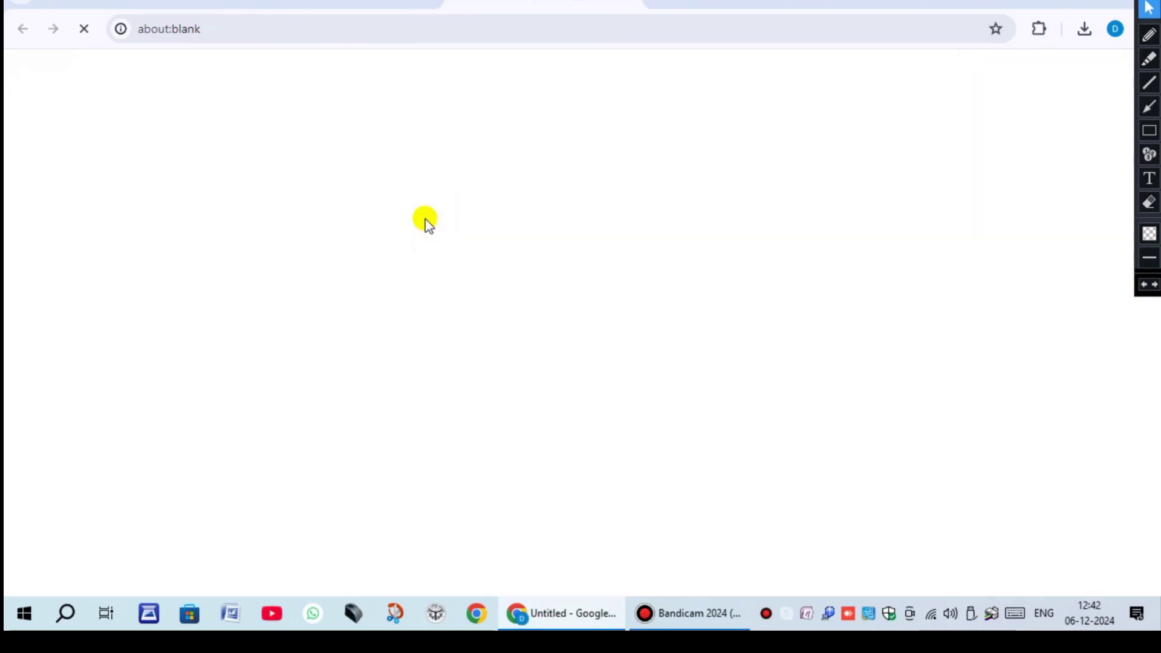
- Review the scheme verticals and the red note in the instructions, and proceed to the required documents
scroll(473, 289, "down", 8)
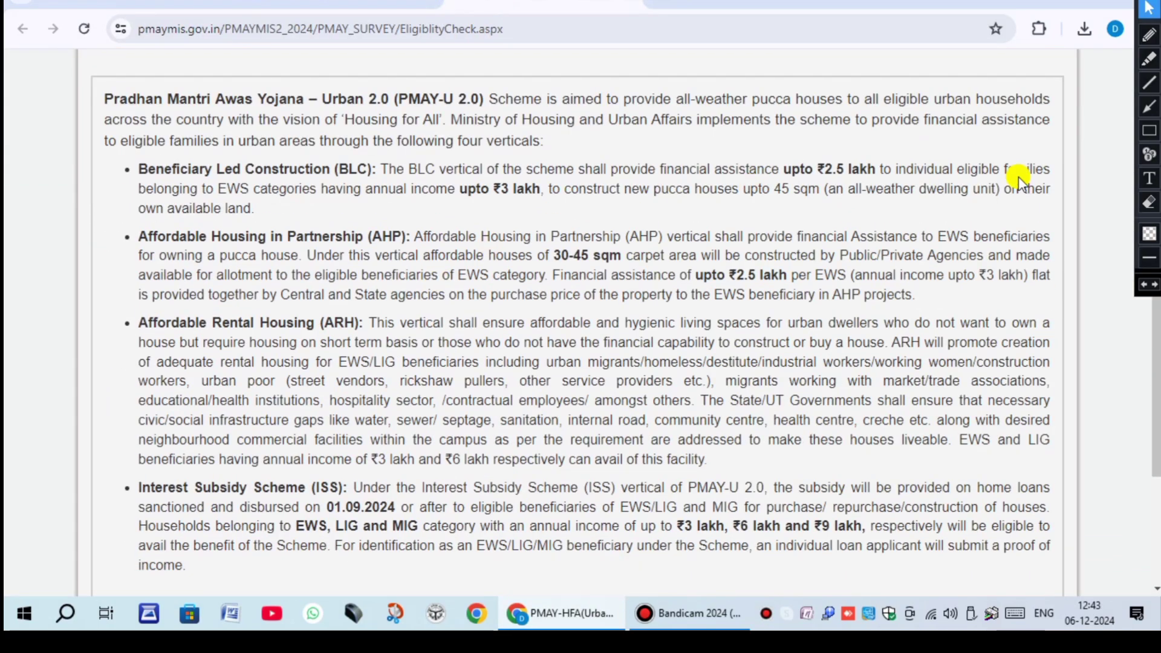
left_click(1148, 130)
mouse_move(104, 402)
left_mouse_down()
mouse_move(135, 486)
mouse_move(822, 522)
mouse_move(1057, 513)
left_mouse_up()
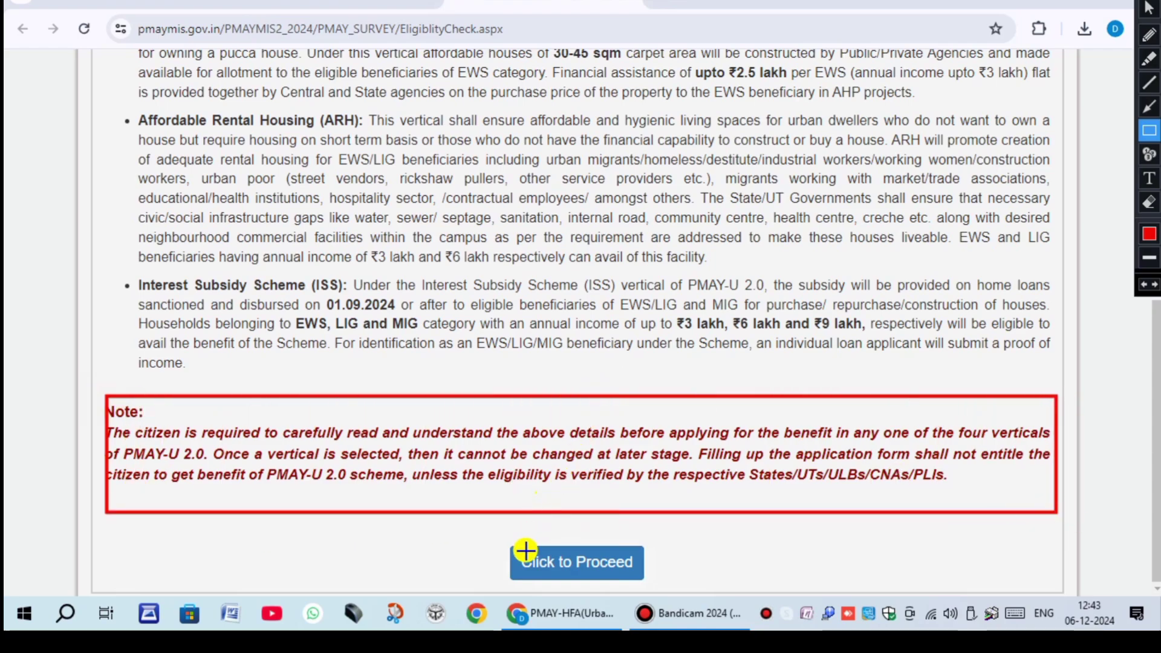
key("ctrl+z")
mouse_move(491, 518)
left_mouse_down()
mouse_move(512, 551)
mouse_move(632, 598)
mouse_move(694, 595)
left_mouse_up()
key("ctrl+z")
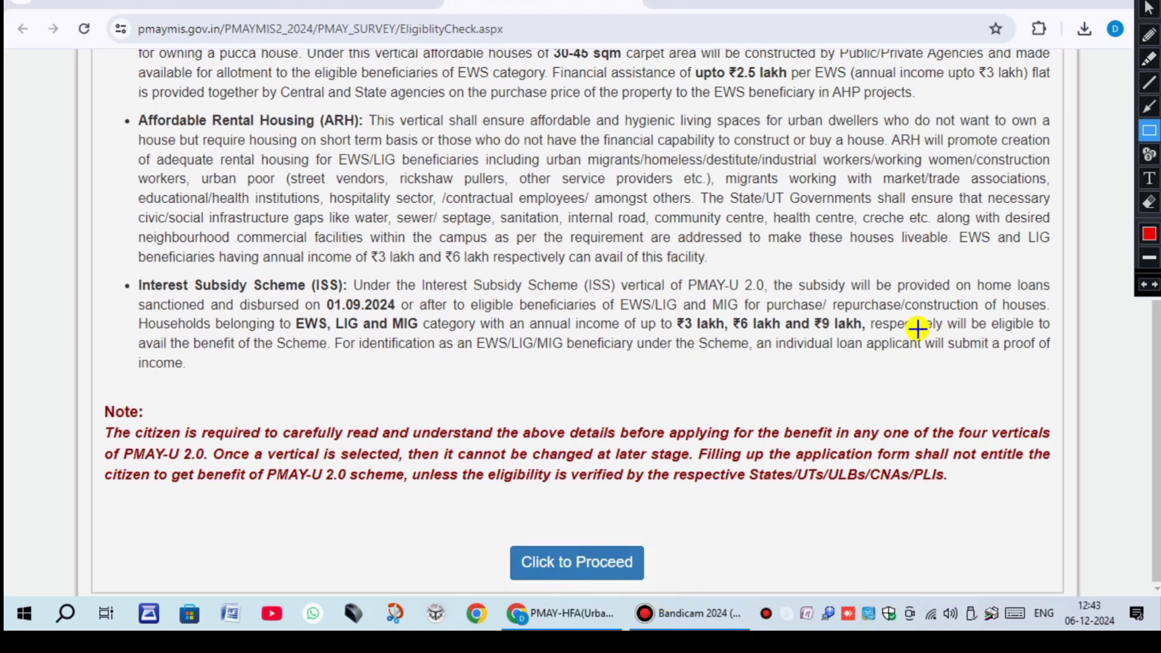
left_click(1149, 7)
left_click(578, 561)
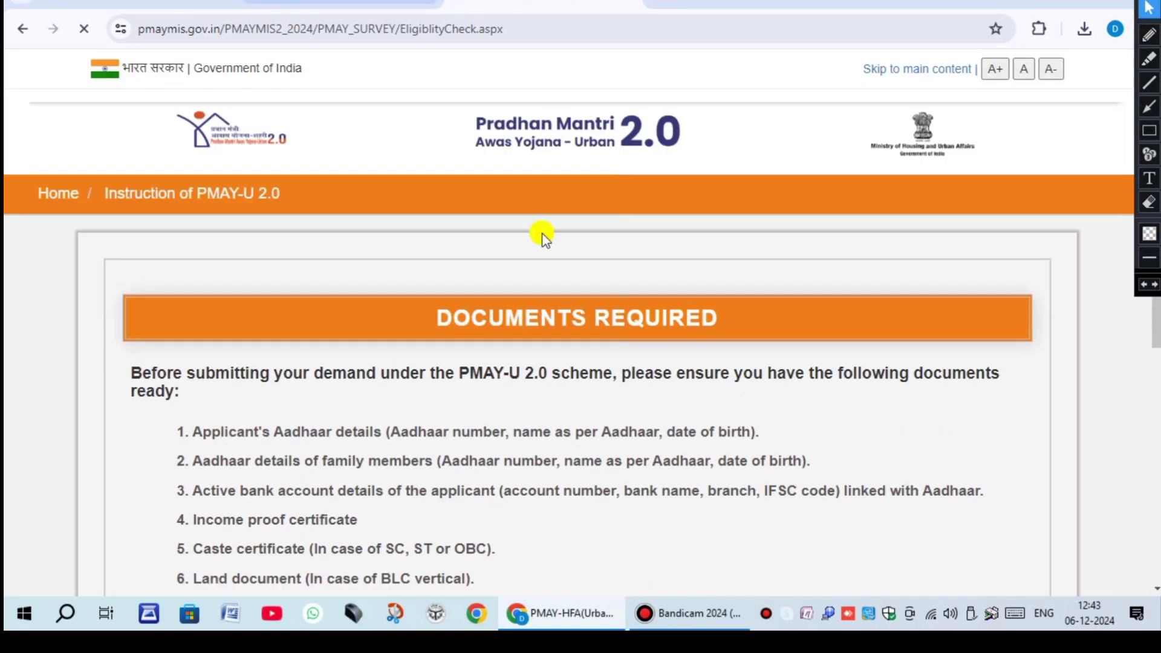
- Examine the English list of documents required for the PMAY-U 2.0 application
scroll(298, 321, "down", 4)
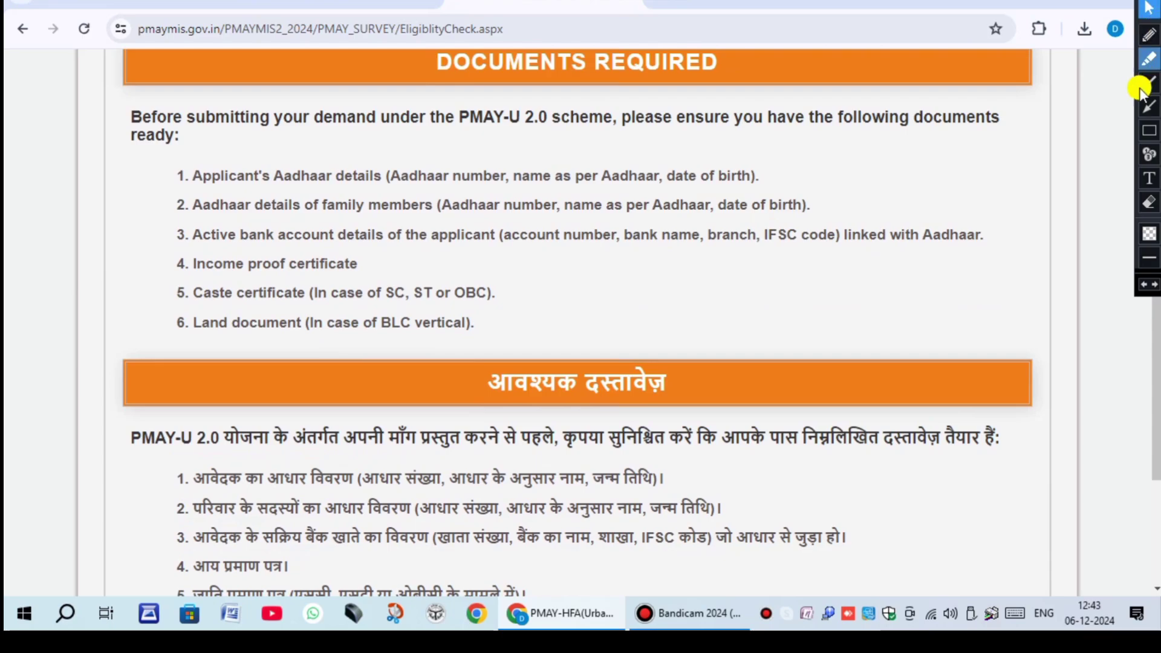
left_click(1148, 130)
mouse_move(131, 95)
left_mouse_down()
mouse_move(428, 332)
mouse_move(1020, 339)
left_mouse_up()
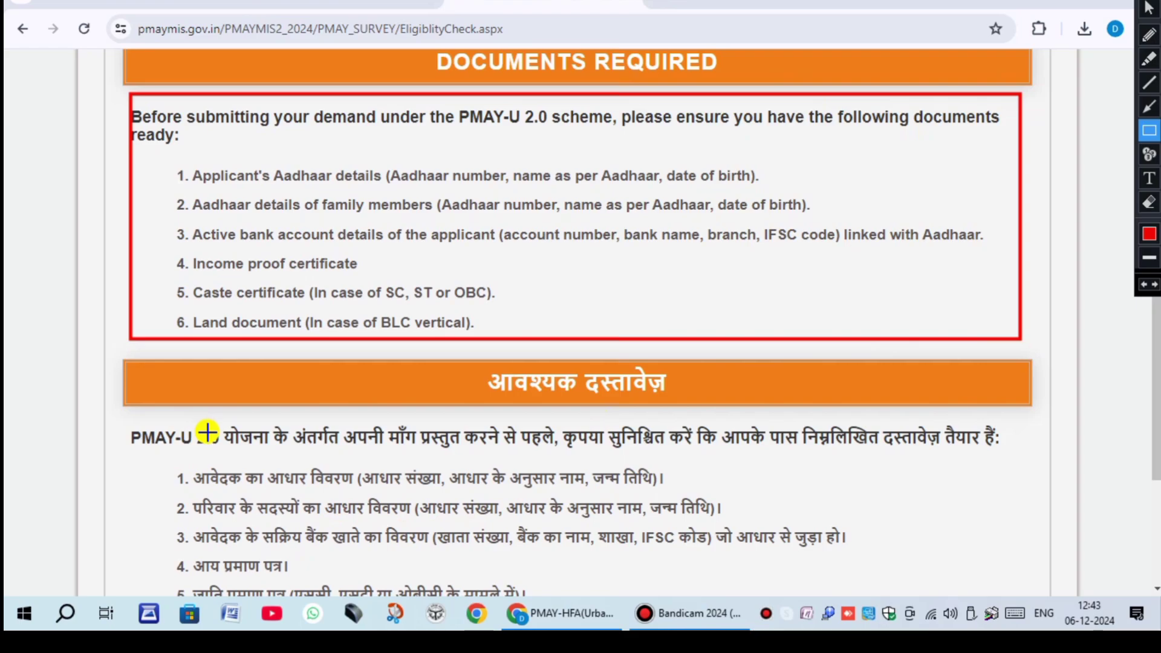
key("ctrl+z")
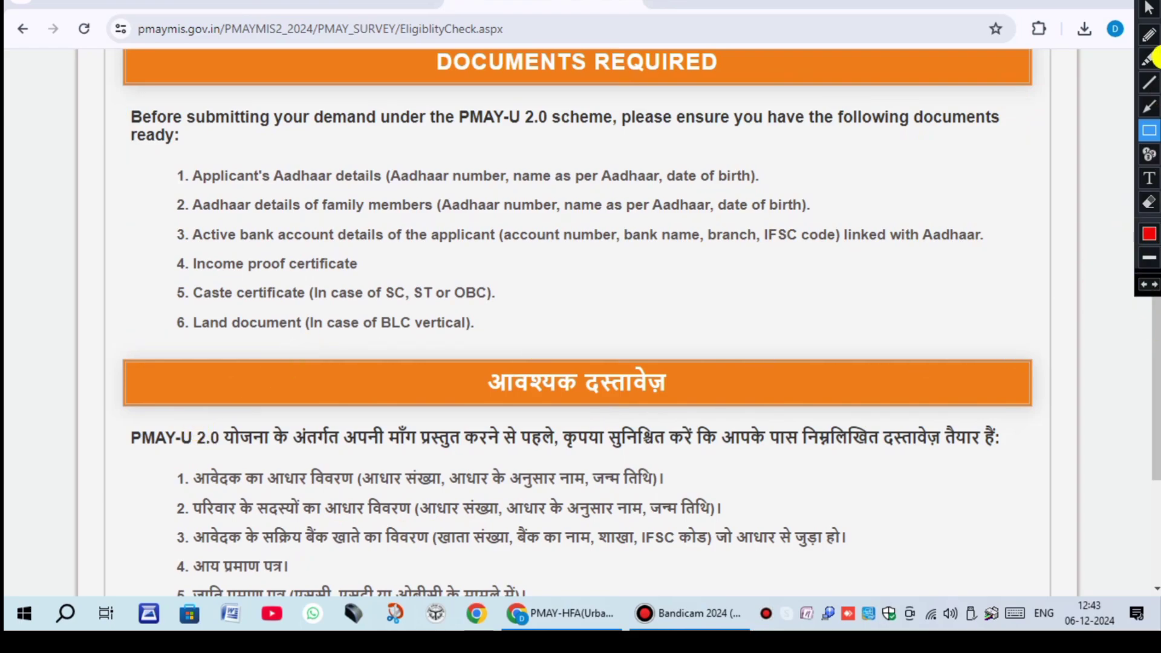
left_click(1142, 12)
- Review the Hindi list of required documents and proceed to the eligibility check
scroll(904, 277, "down", 3)
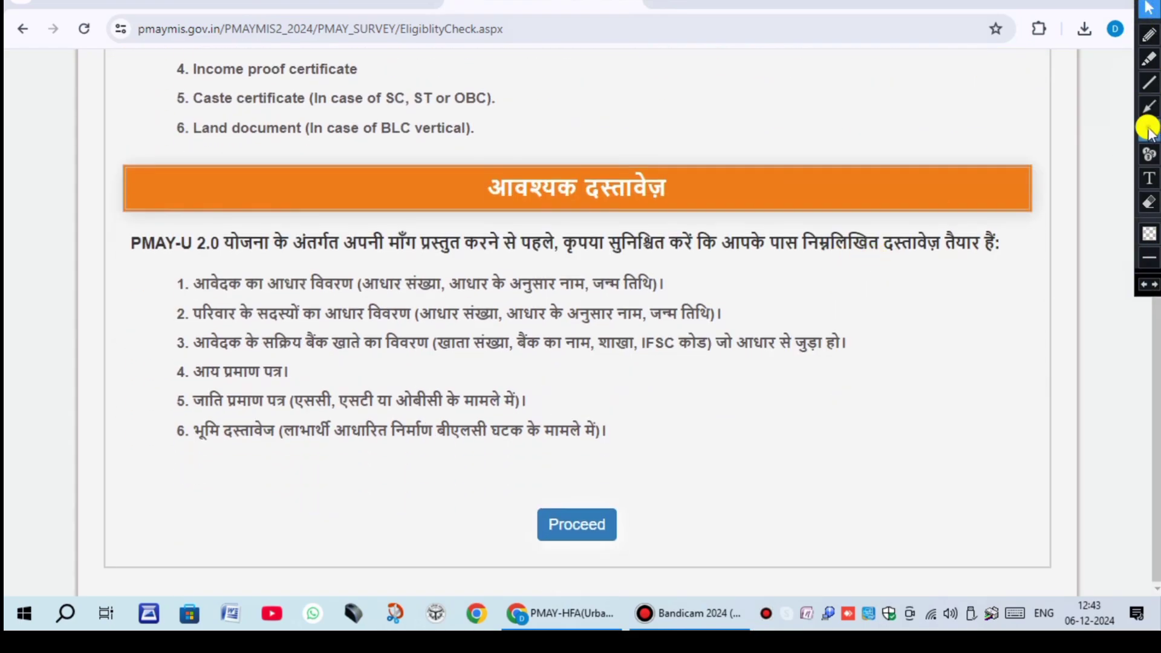
left_click(1149, 130)
mouse_move(122, 219)
left_mouse_down()
mouse_move(565, 466)
mouse_move(985, 453)
mouse_move(995, 464)
left_mouse_up()
key("ctrl+z")
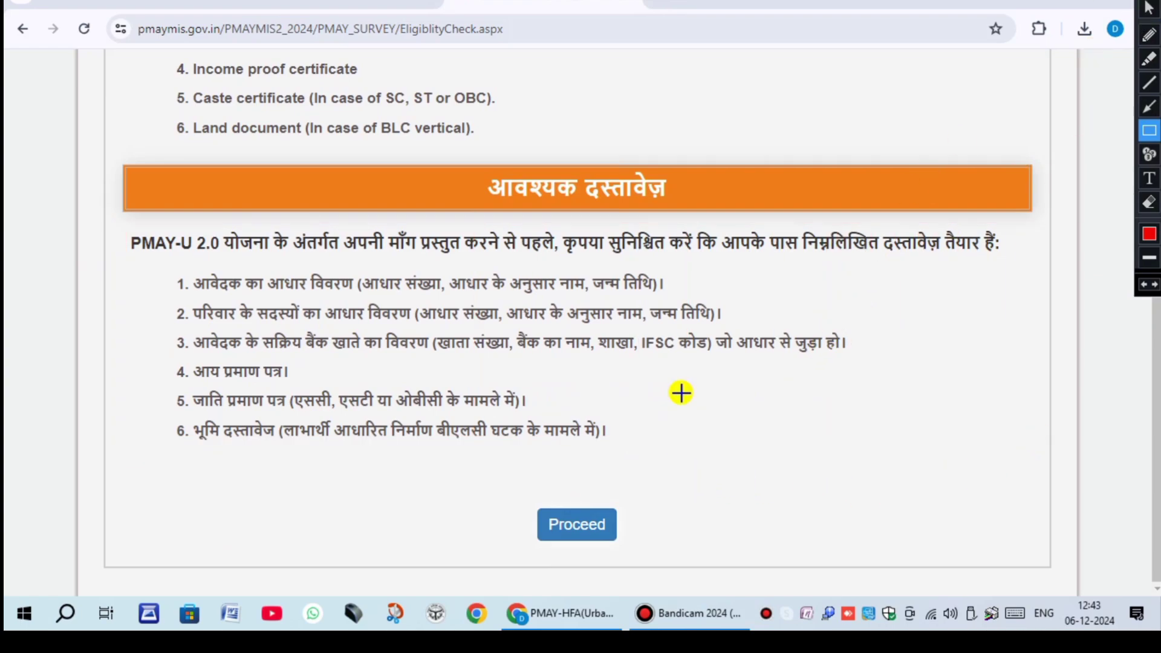
left_click(1148, 7)
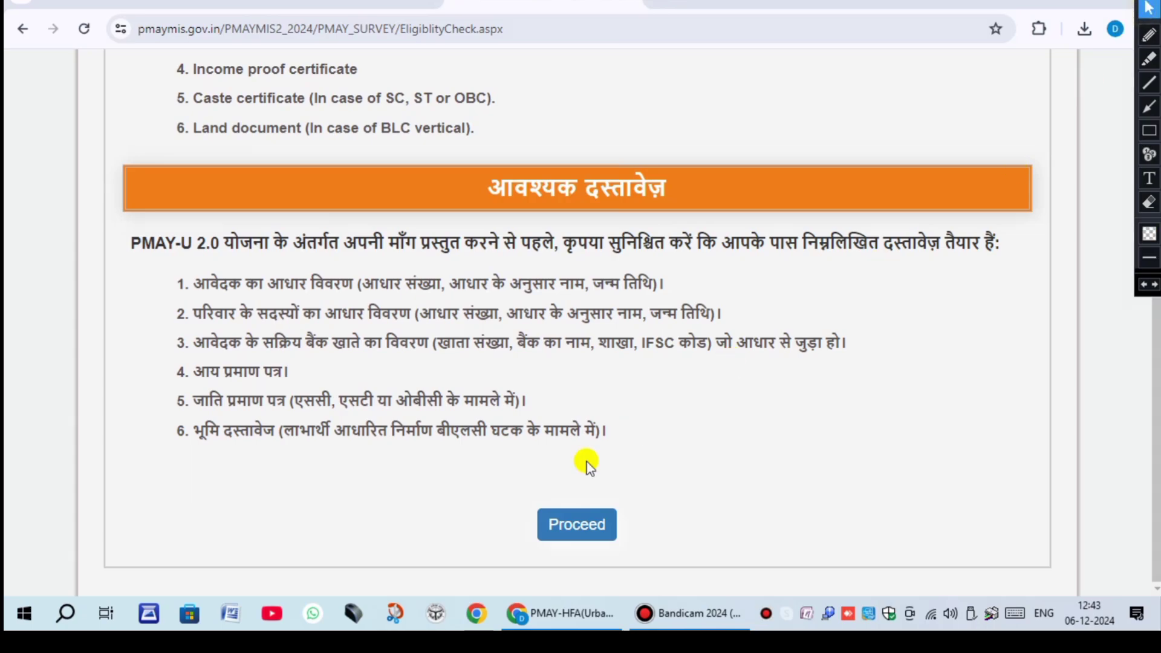
left_click(594, 524)
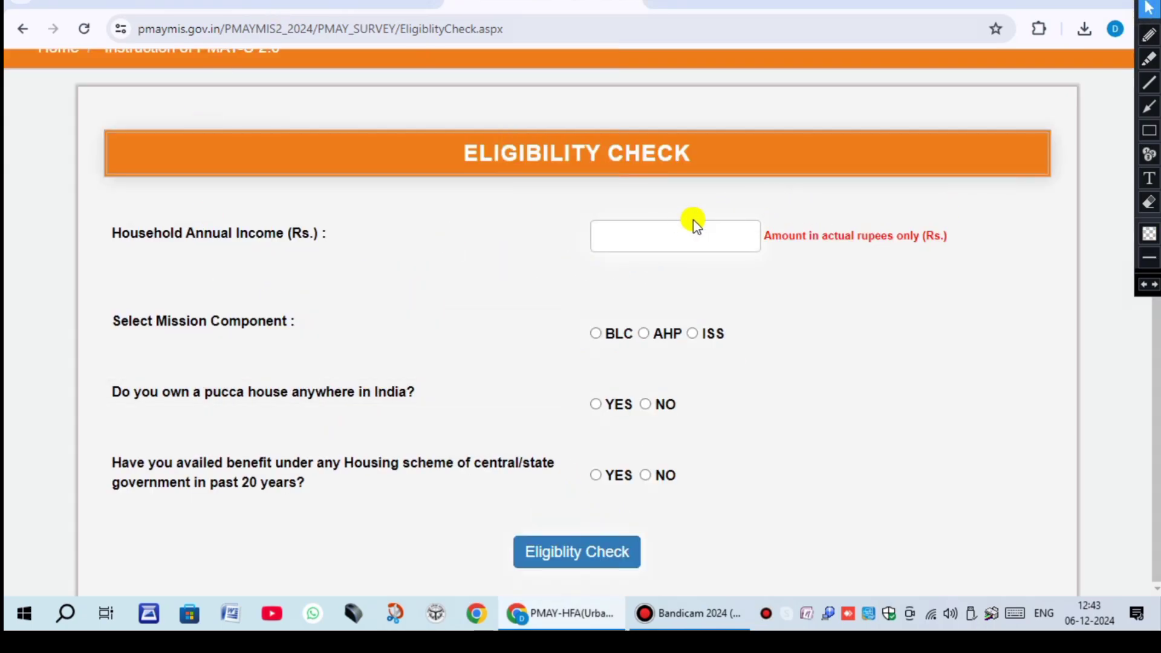
- Run the eligibility check with annual income 60000, mission component BLC, and NO for both pucca house ownership and past housing scheme benefit
left_click(665, 236)
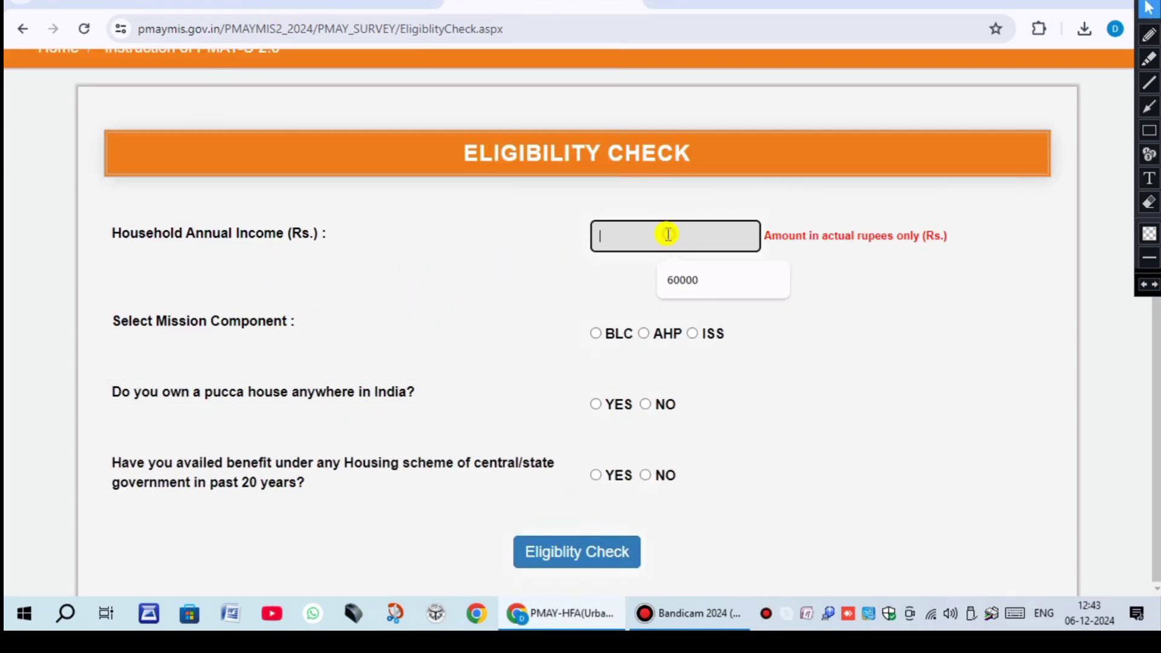
left_click(715, 278)
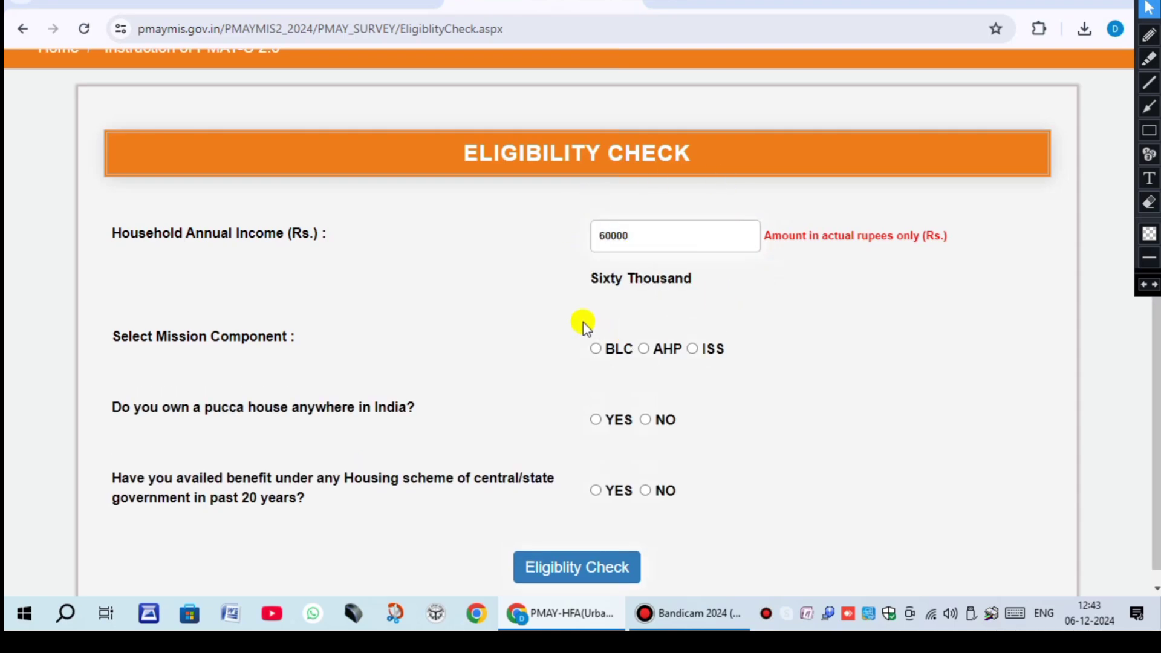
left_click(1149, 82)
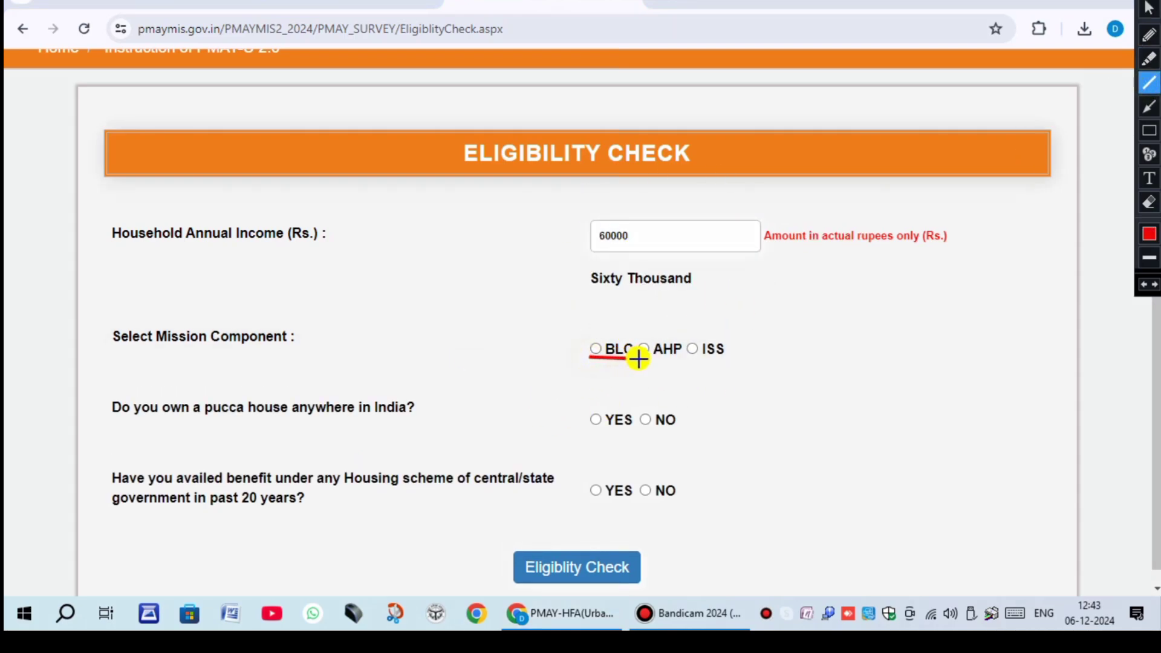
left_click_drag(654, 358, 701, 367)
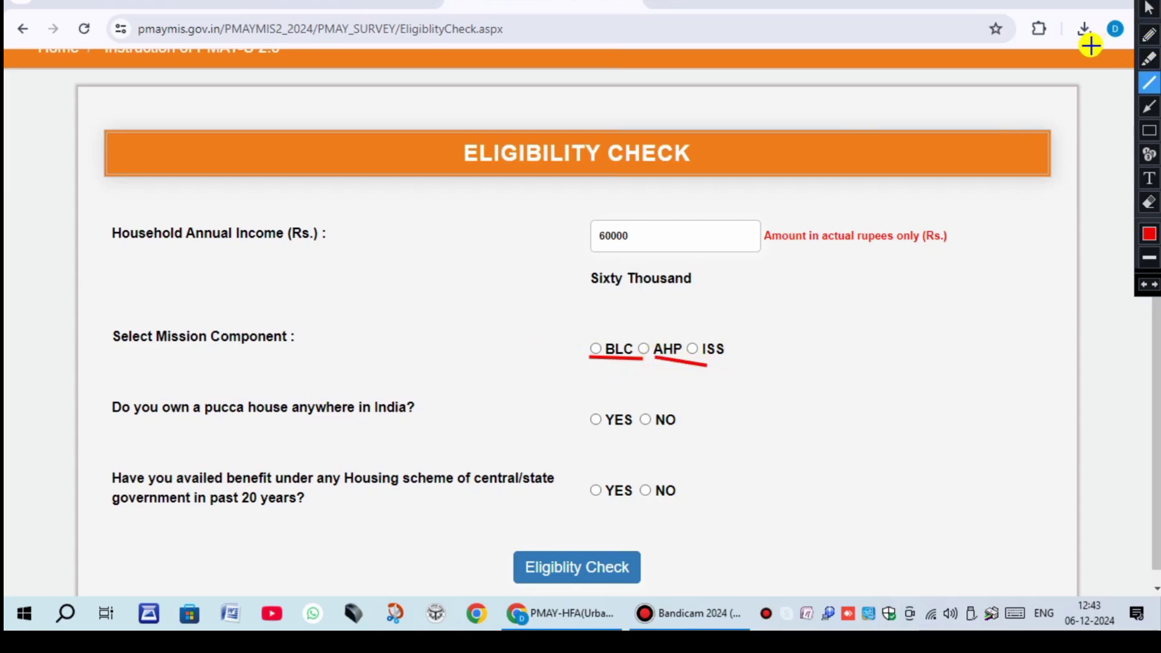
left_click(1149, 10)
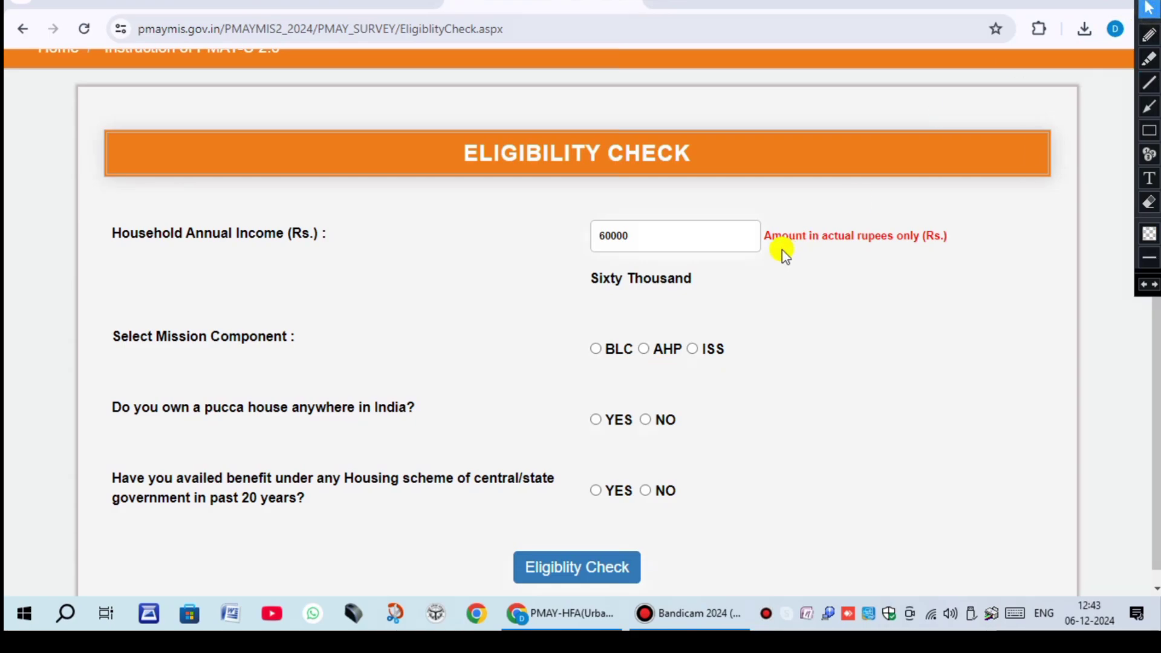
left_click(595, 352)
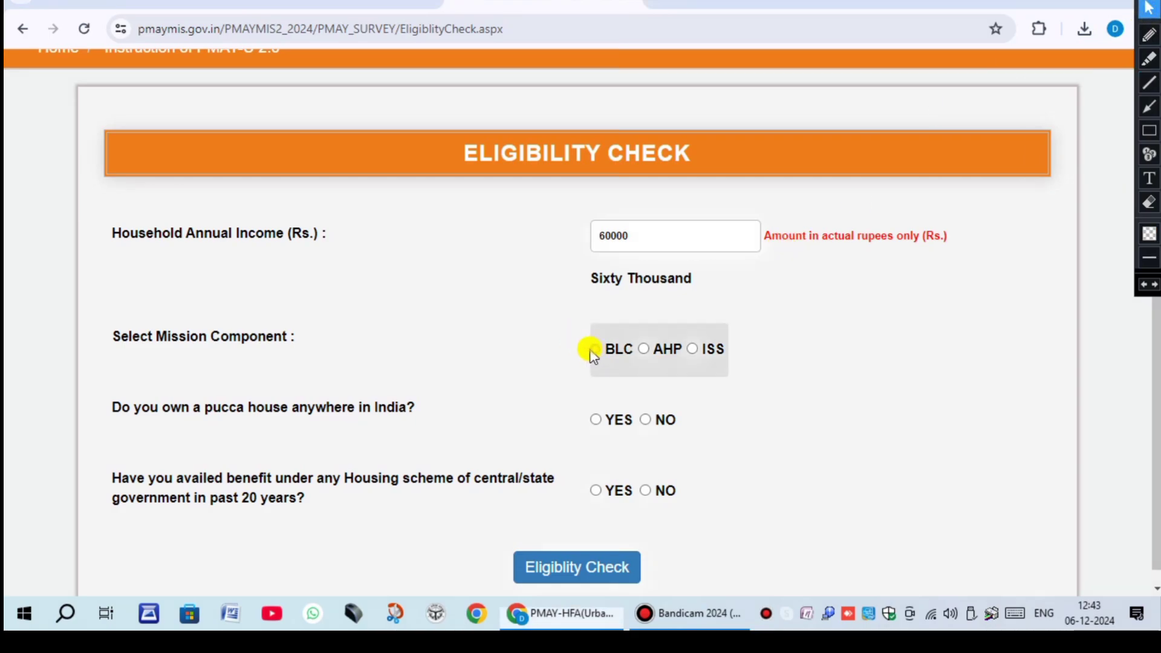
scroll(626, 436, "down", 1)
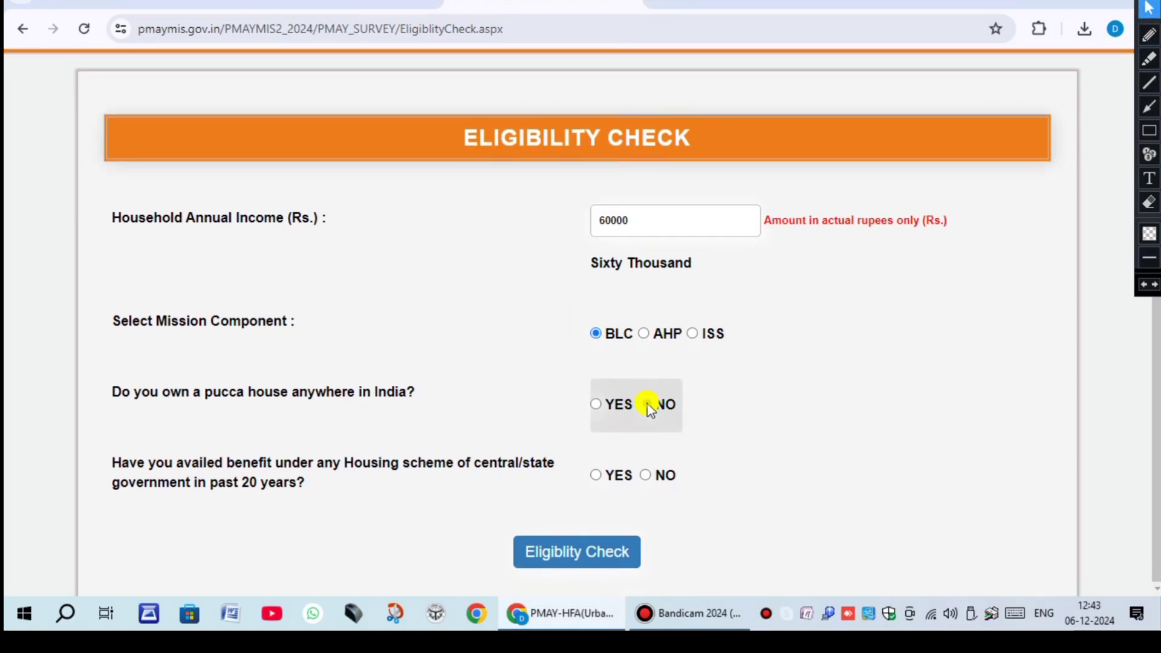
left_click(656, 474)
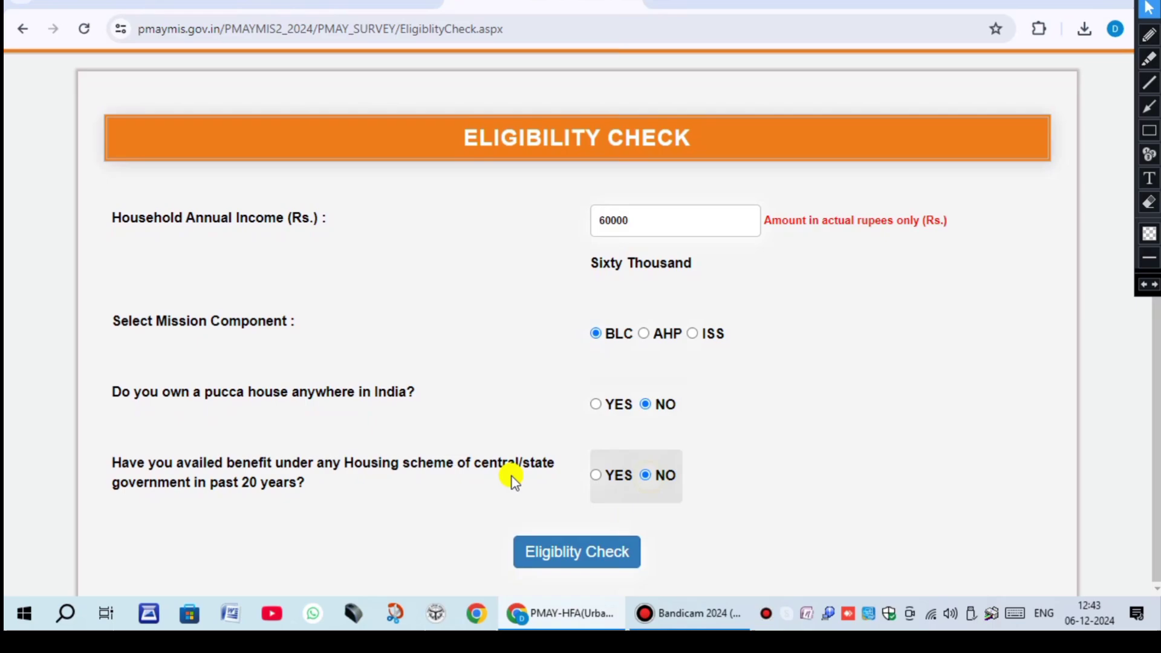
left_click(572, 553)
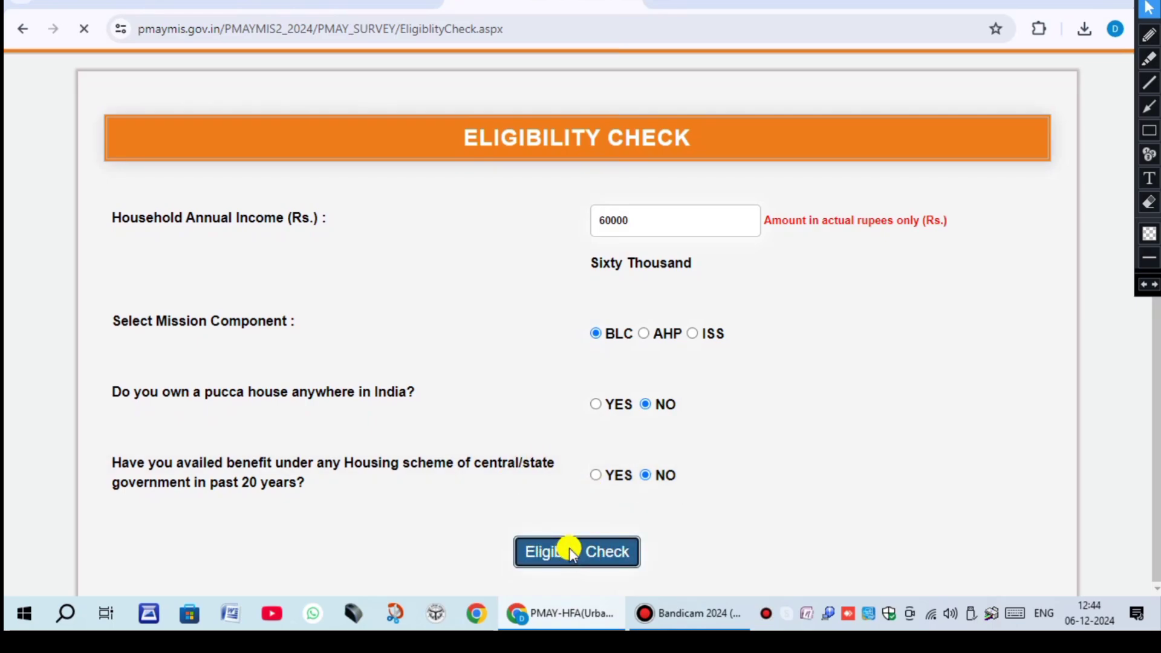
- Review the Aadhaar number and name fields on the authentication consent form, and agree to share Aadhaar
scroll(297, 244, "down", 2)
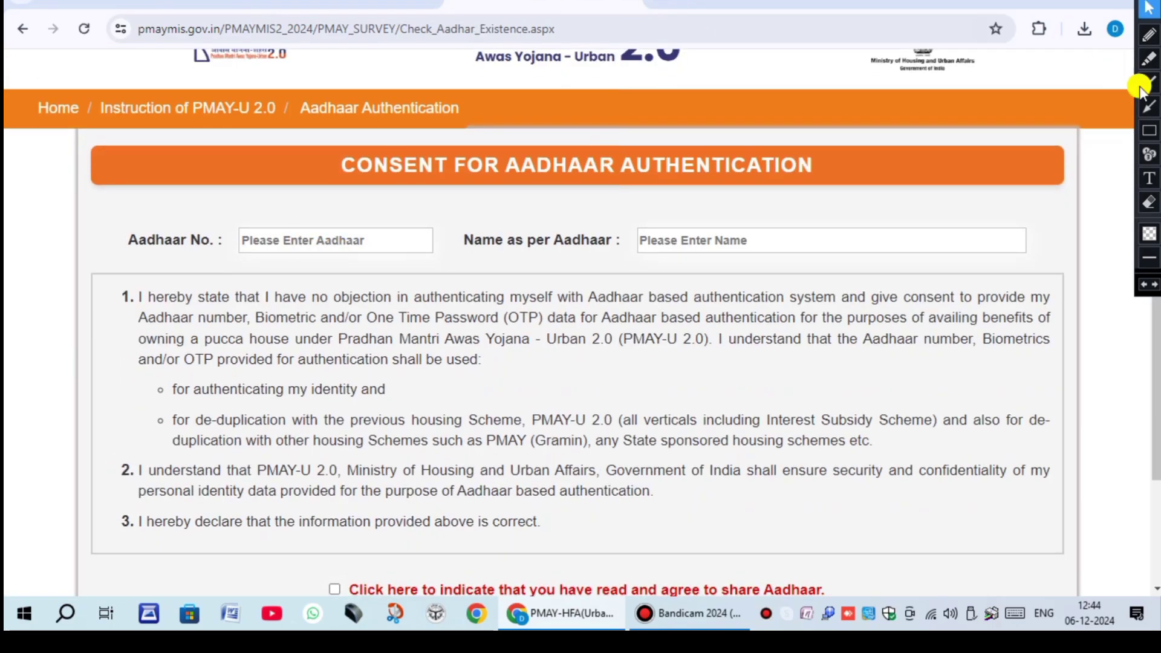
left_click(1149, 130)
mouse_move(223, 212)
left_mouse_down()
mouse_move(324, 278)
mouse_move(452, 268)
left_mouse_up()
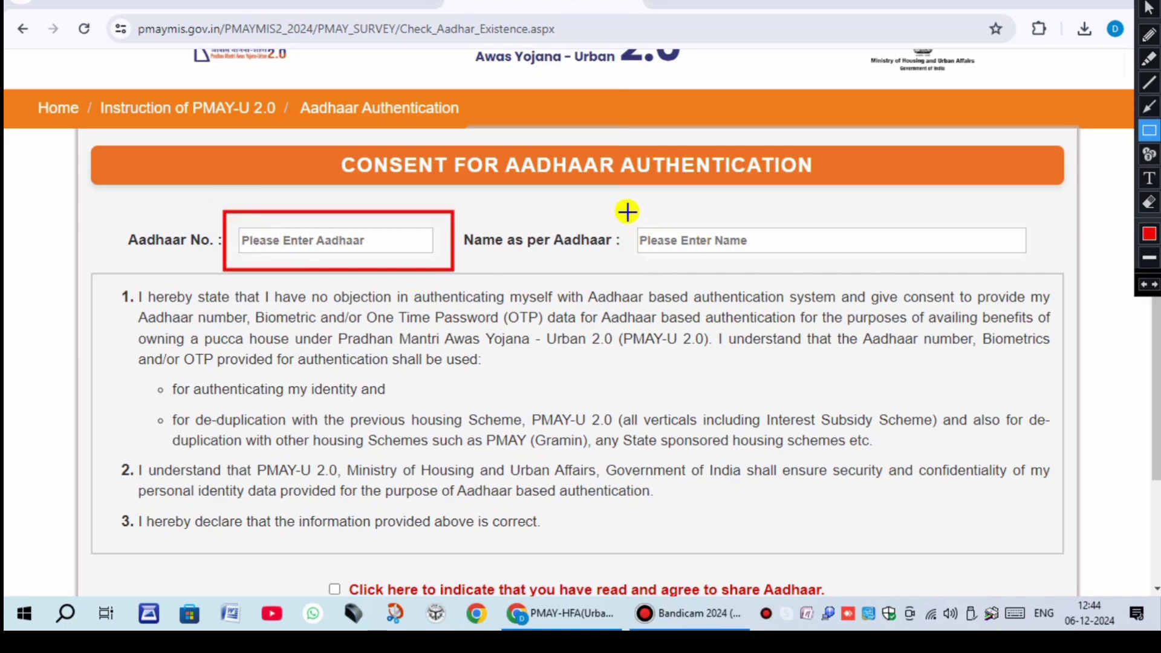
mouse_move(646, 240)
left_mouse_down()
mouse_move(742, 266)
mouse_move(1032, 273)
left_mouse_up()
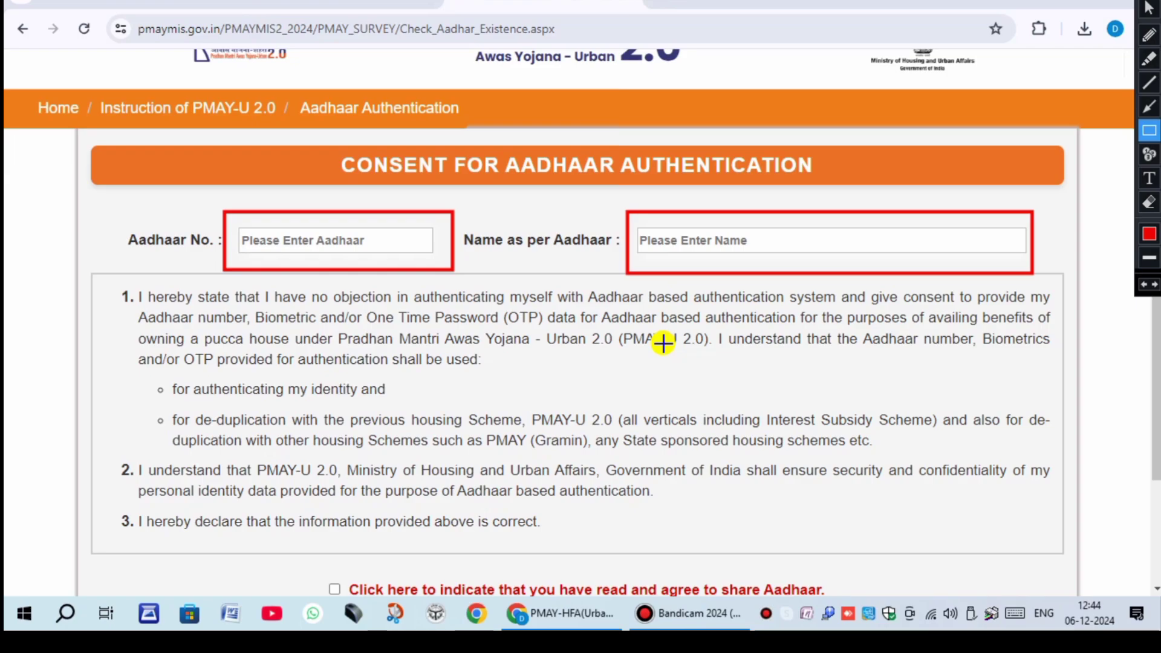
key("ctrl+z")
key("ctrl+z")
left_click(1151, 8)
scroll(752, 246, "down", 3)
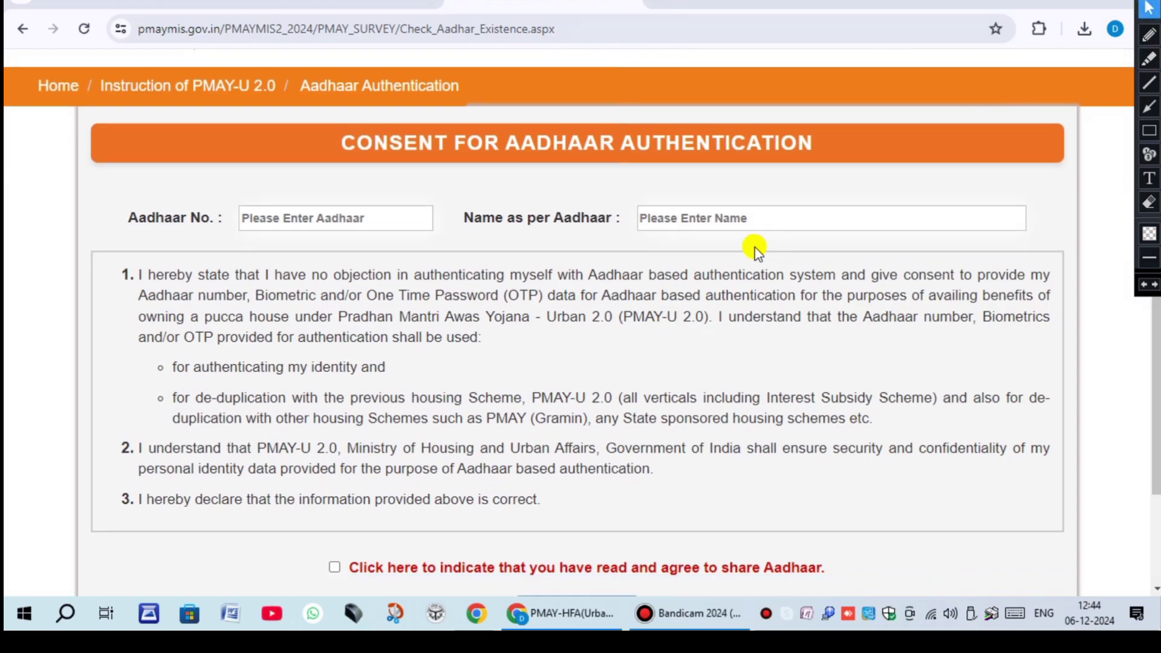
left_click(335, 436)
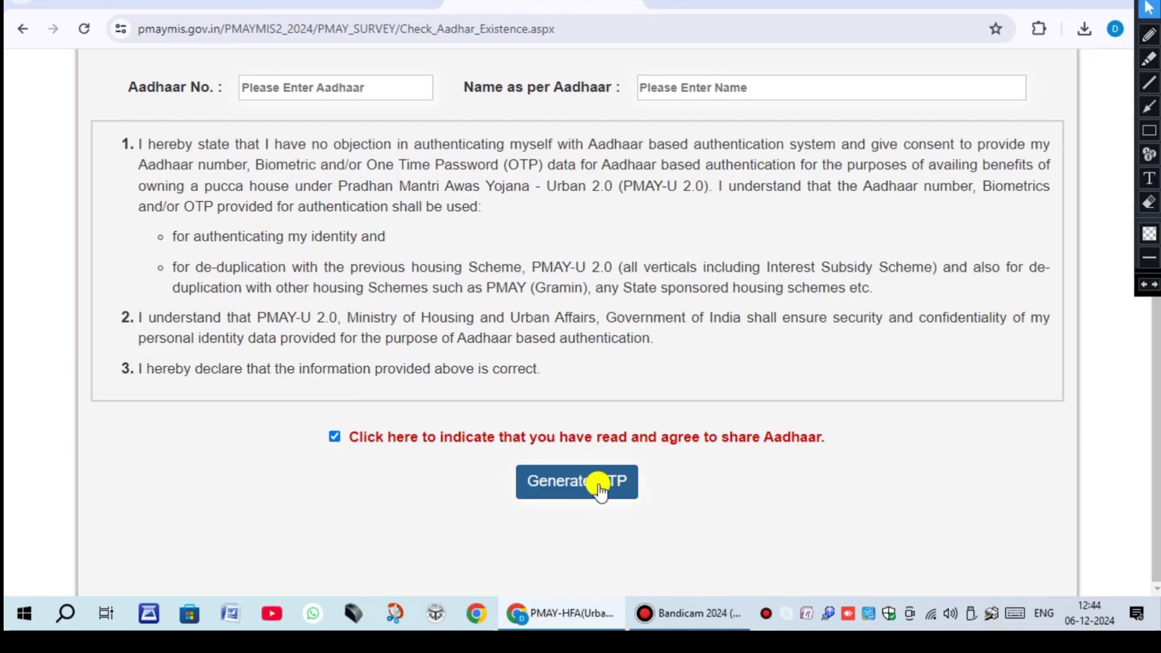
- Switch to PMAY_UserManual.pdf and temporarily box the scheme component, applicant name and Aadhaar number fields in red
left_click(644, 613)
left_click(856, 160)
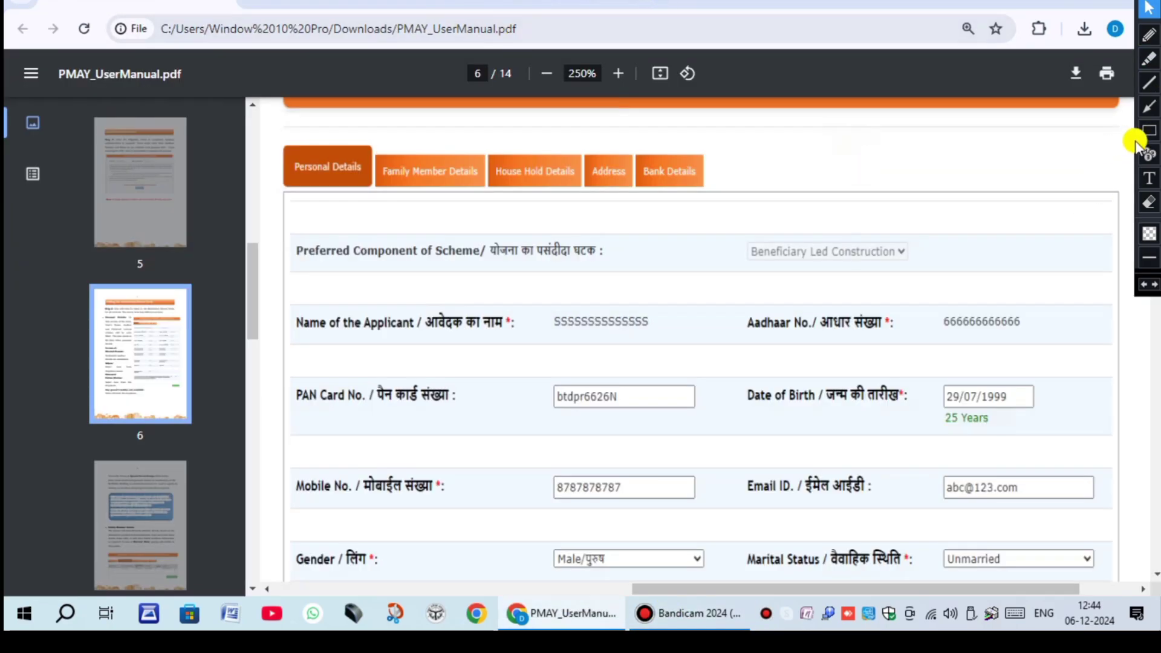
left_click(1149, 130)
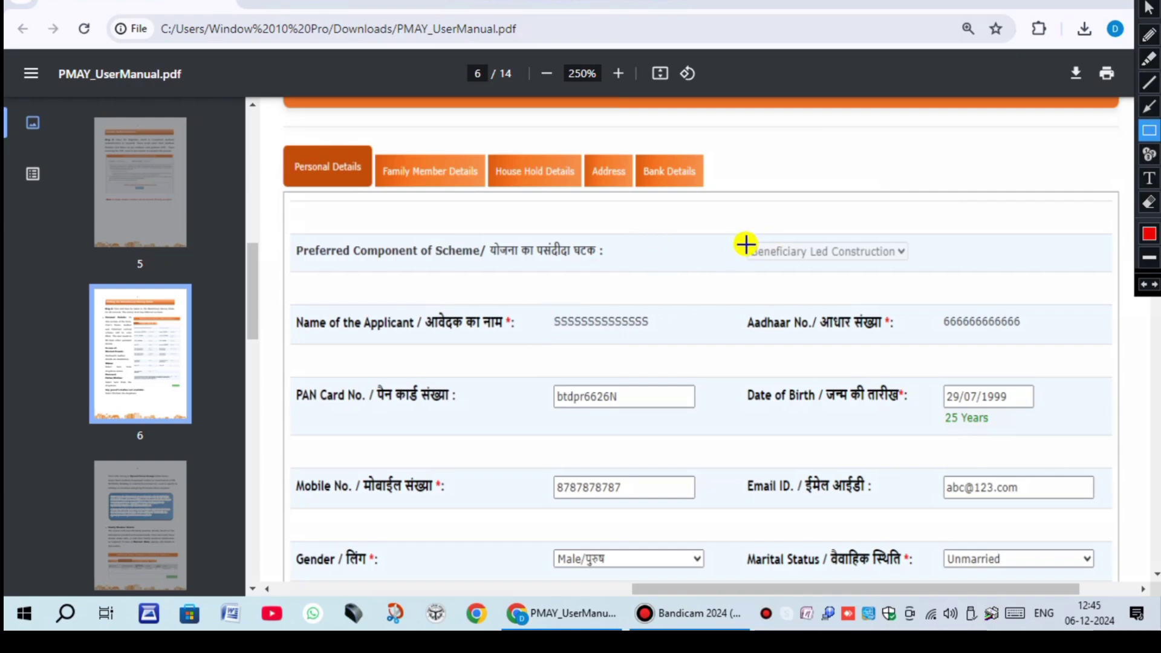
mouse_move(742, 238)
left_mouse_down()
mouse_move(845, 274)
mouse_move(945, 270)
left_mouse_up()
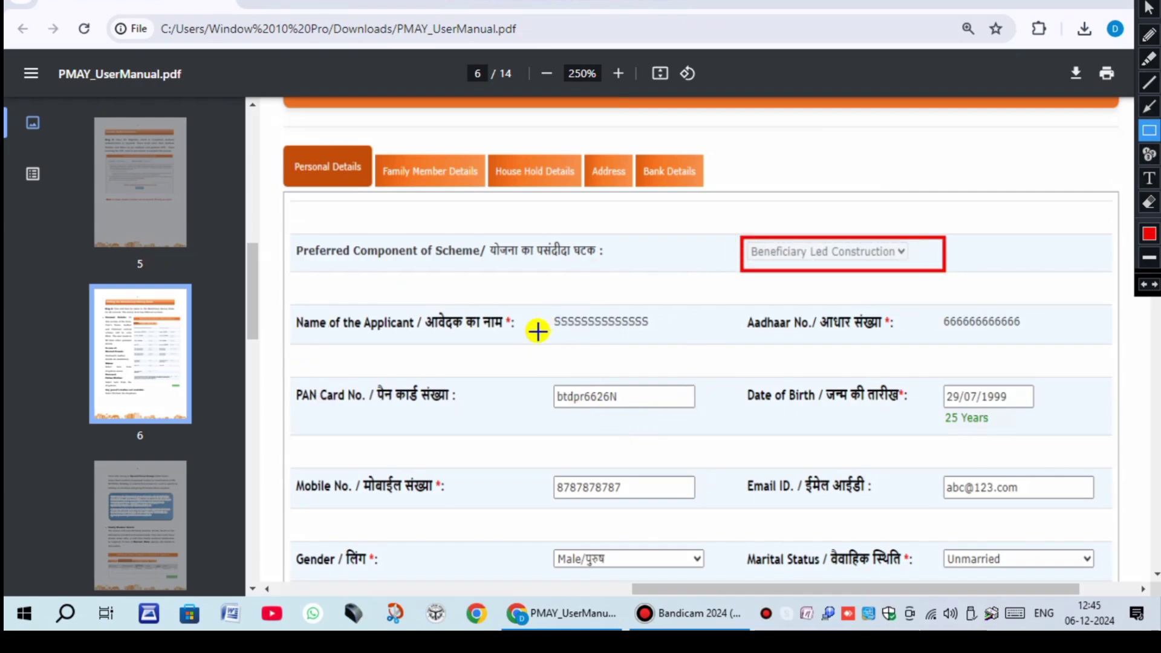
mouse_move(526, 297)
left_mouse_down()
mouse_move(565, 345)
mouse_move(665, 352)
left_mouse_up()
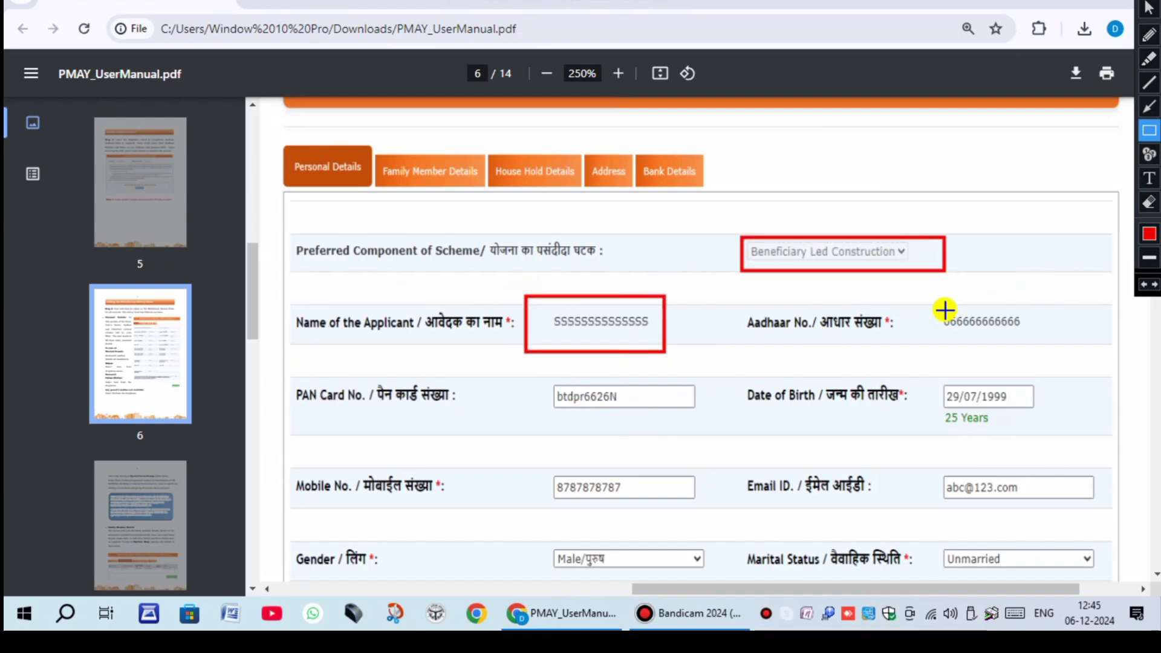
mouse_move(944, 310)
left_mouse_down()
mouse_move(972, 337)
mouse_move(1074, 338)
left_mouse_up()
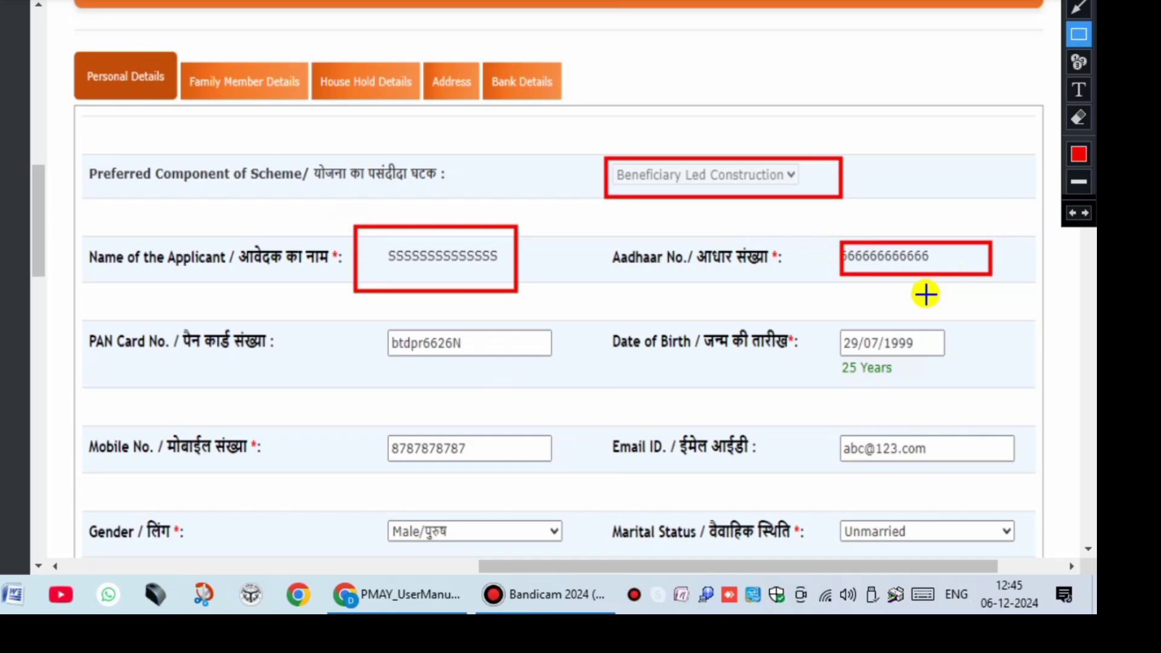
key("ctrl+z")
key("ctrl+z")
key("ctrl+z")
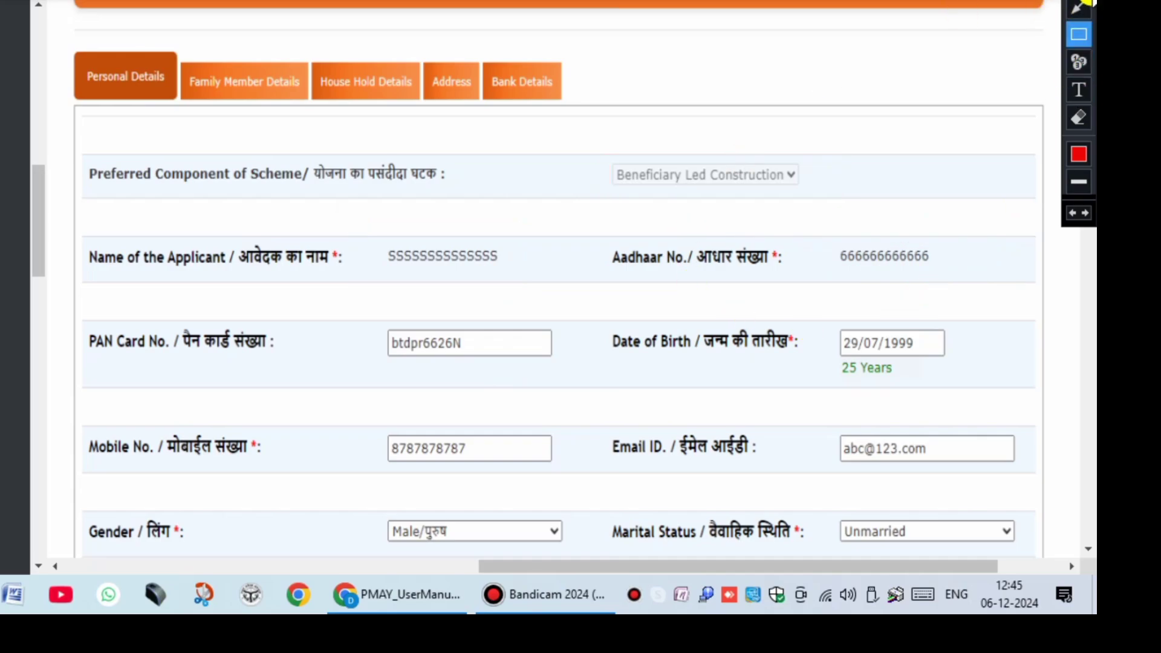
left_click(1078, 34)
- Draw red boxes around the PAN card and date of birth fields, and underline the age below the birth date
scroll(411, 340, "down", 2)
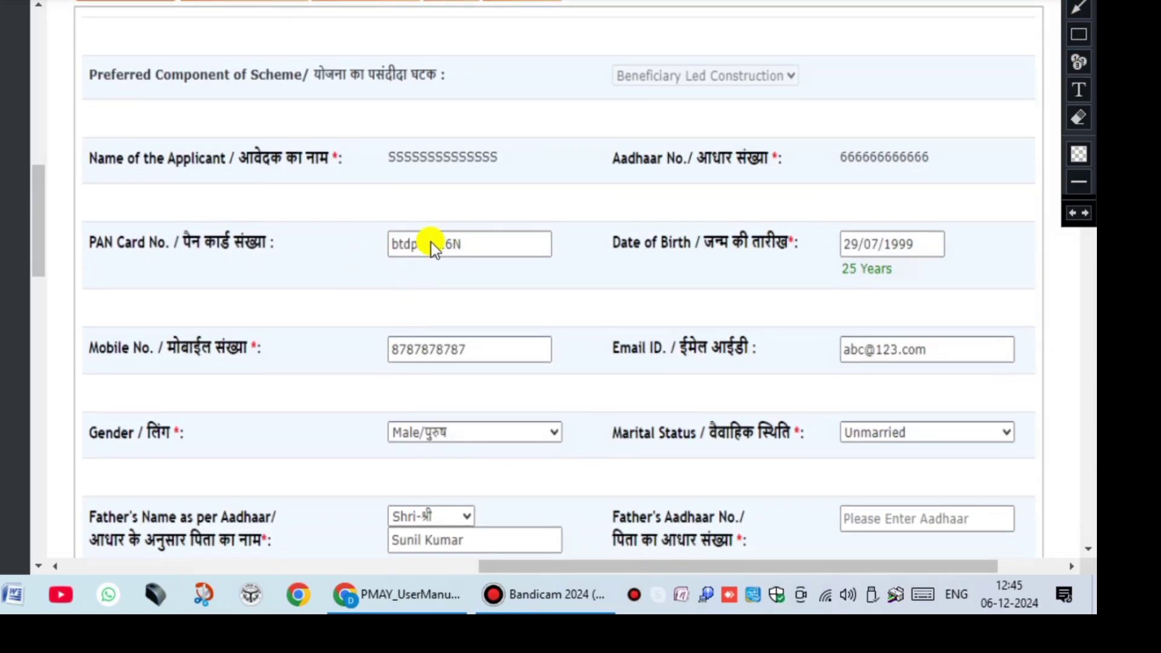
left_click(1081, 30)
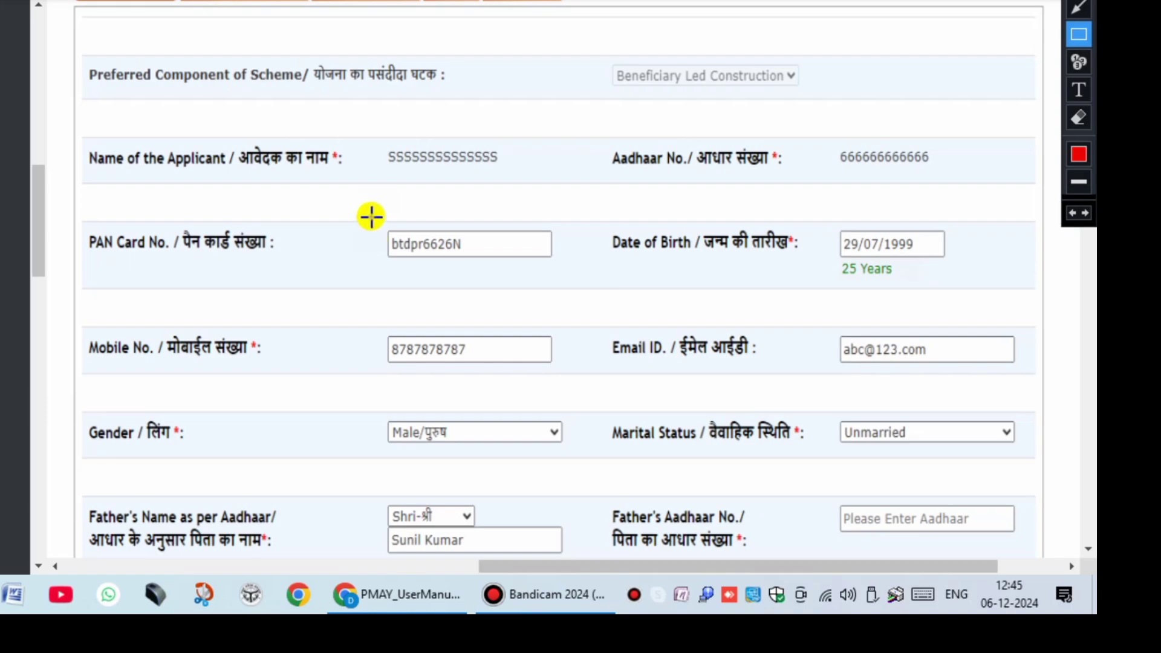
mouse_move(371, 216)
left_mouse_down()
mouse_move(461, 280)
mouse_move(562, 286)
left_mouse_up()
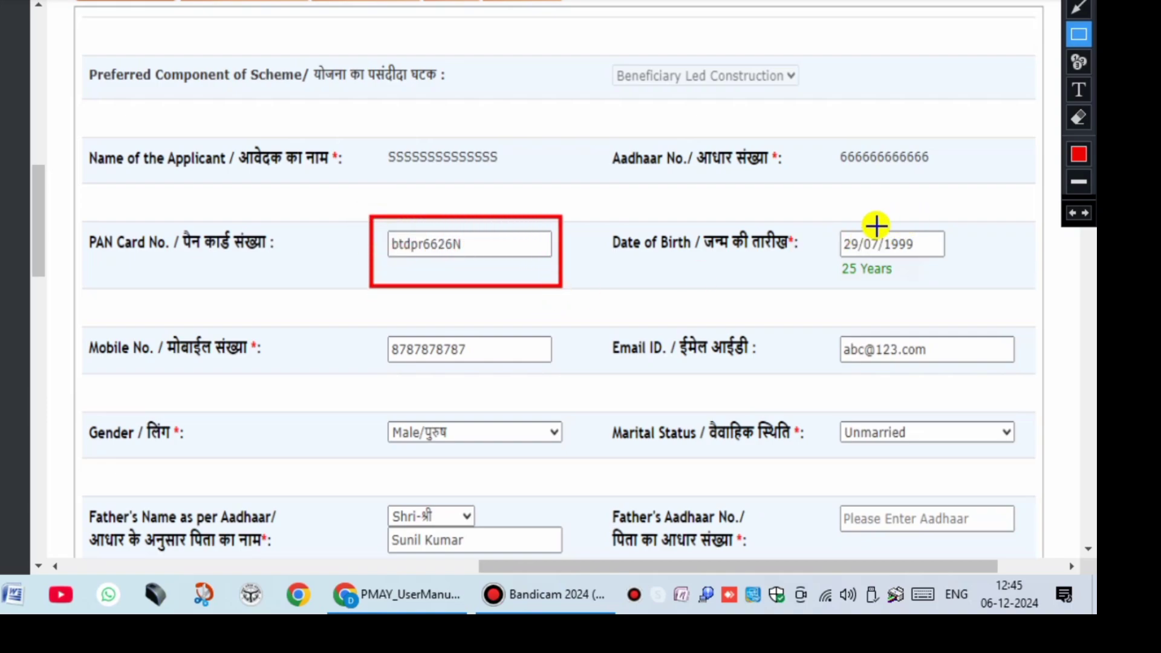
mouse_move(831, 216)
left_mouse_down()
mouse_move(878, 270)
mouse_move(961, 286)
left_mouse_up()
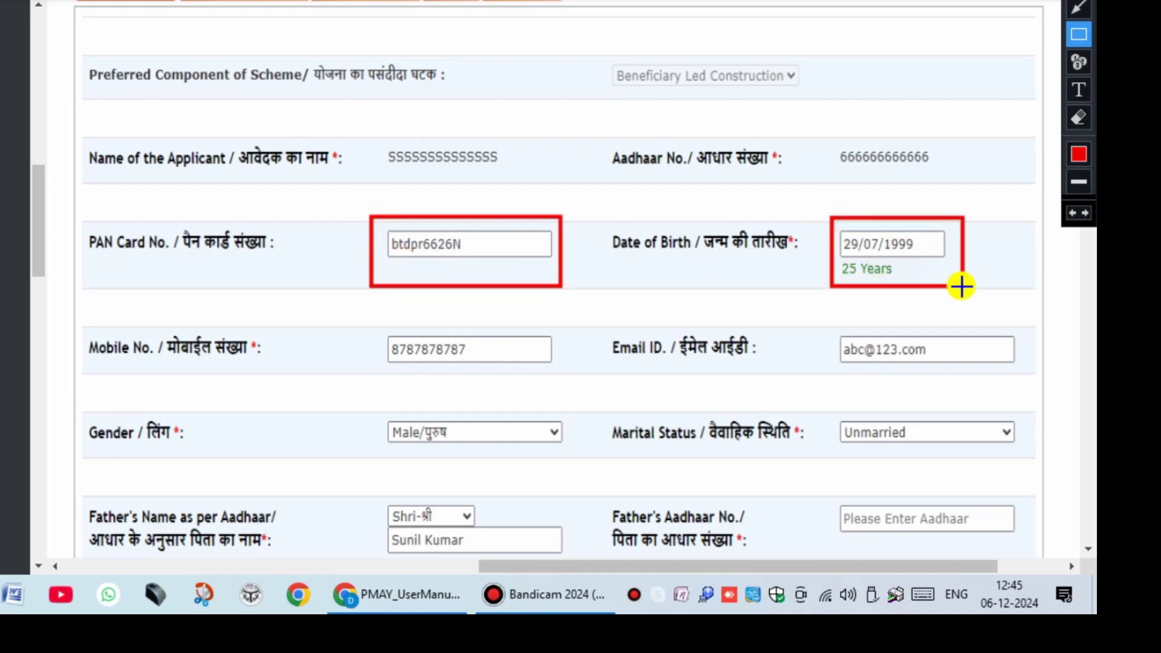
left_click(1079, 31)
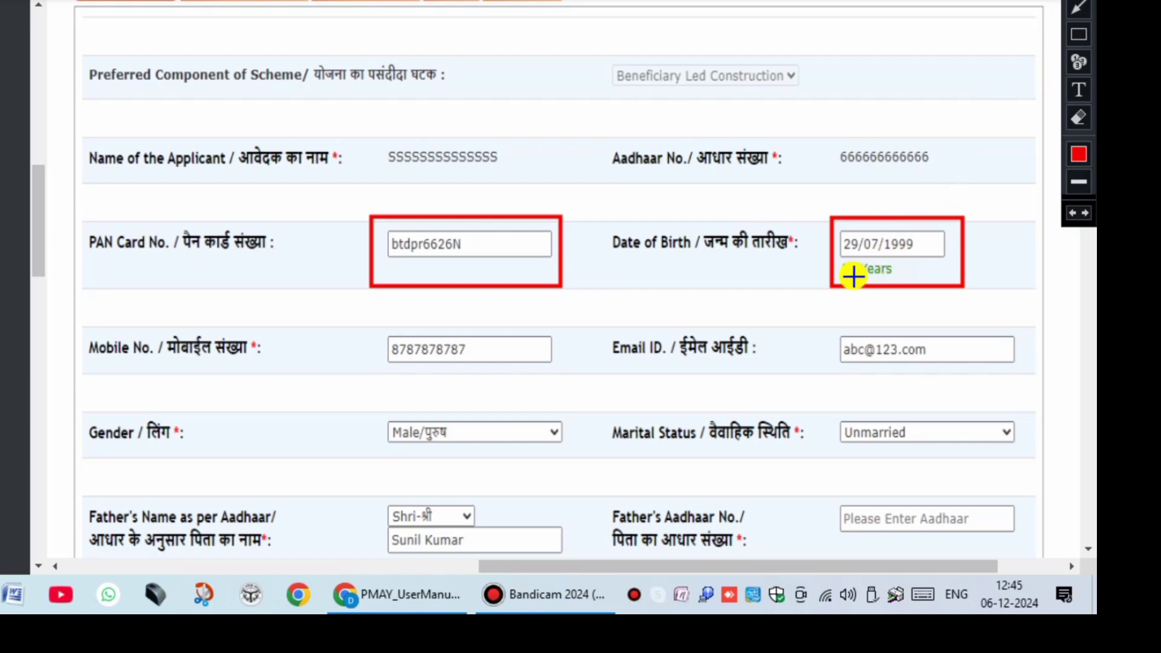
left_click_drag(848, 279, 917, 278)
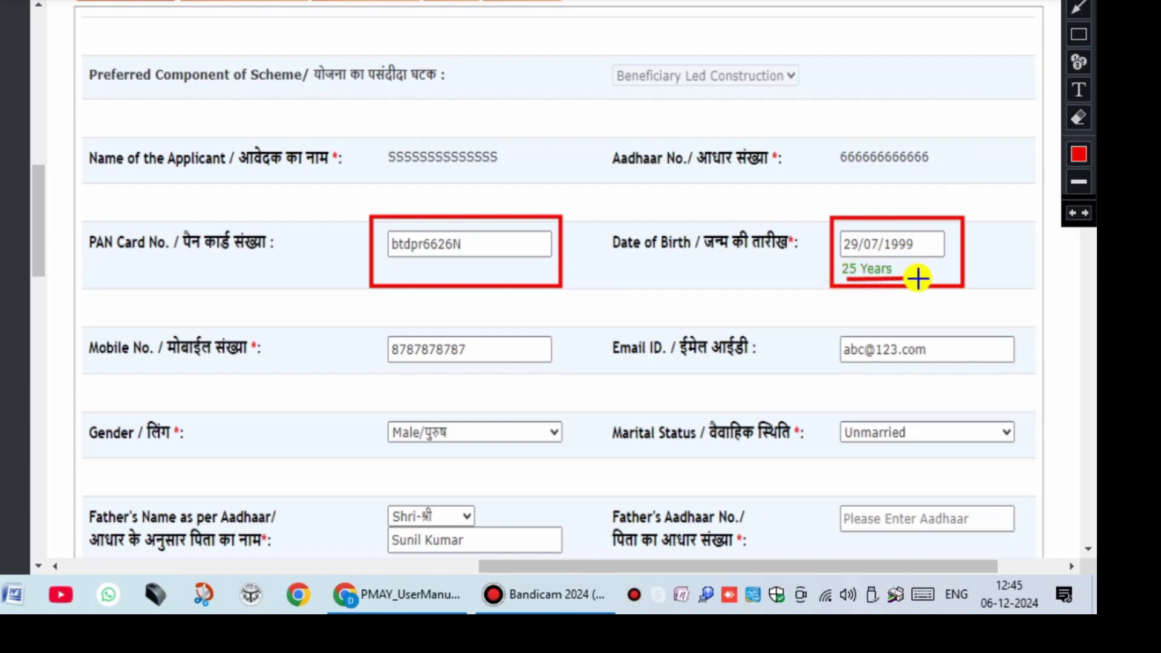
- Draw red boxes around the mobile number, email ID, gender and marital status fields
left_click(1080, 35)
mouse_move(389, 315)
left_mouse_down()
mouse_move(516, 399)
mouse_move(571, 382)
left_mouse_up()
left_click_drag(834, 329, 1030, 389)
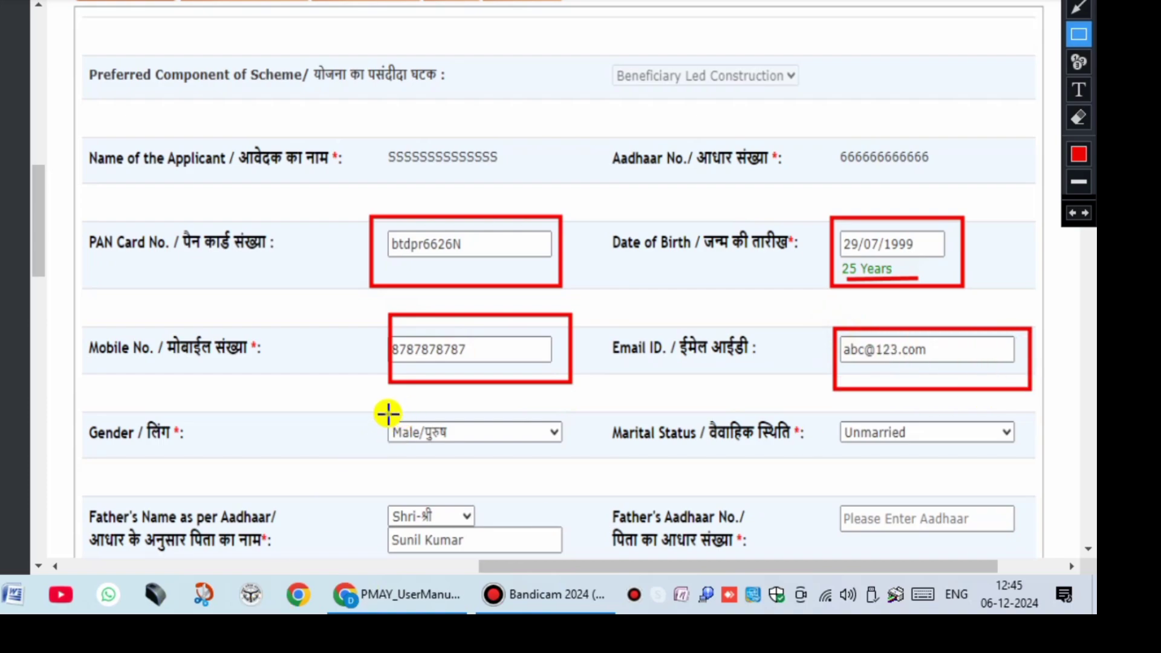
mouse_move(387, 414)
left_mouse_down()
mouse_move(409, 459)
mouse_move(567, 454)
left_mouse_up()
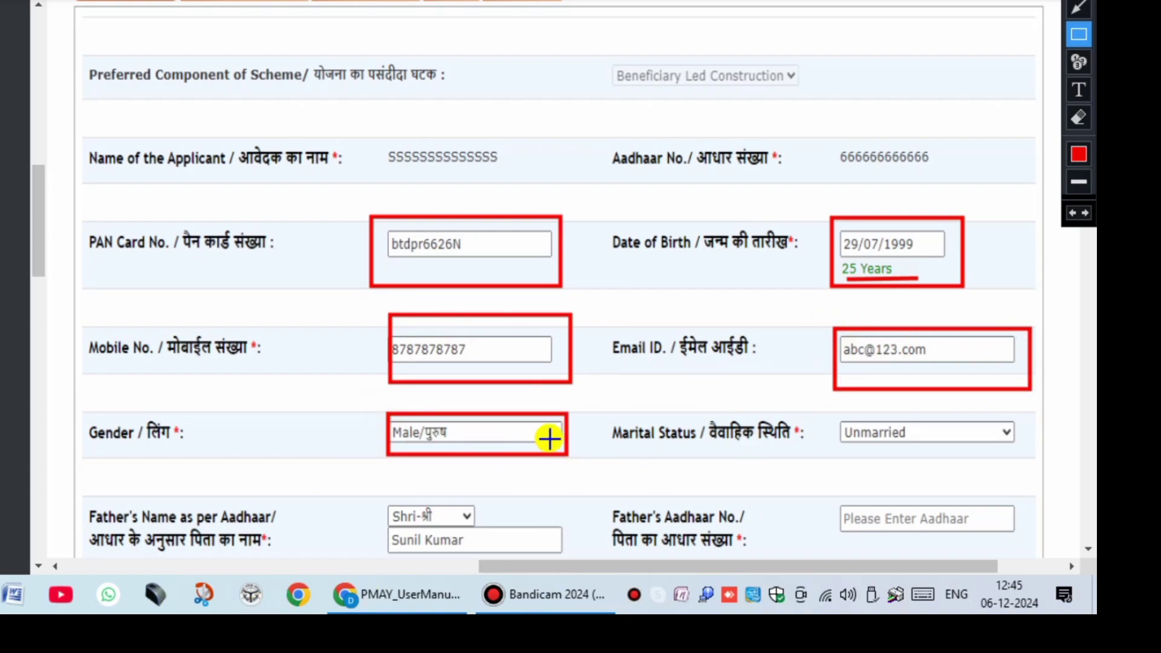
mouse_move(826, 409)
left_mouse_down()
mouse_move(902, 466)
mouse_move(1044, 460)
left_mouse_up()
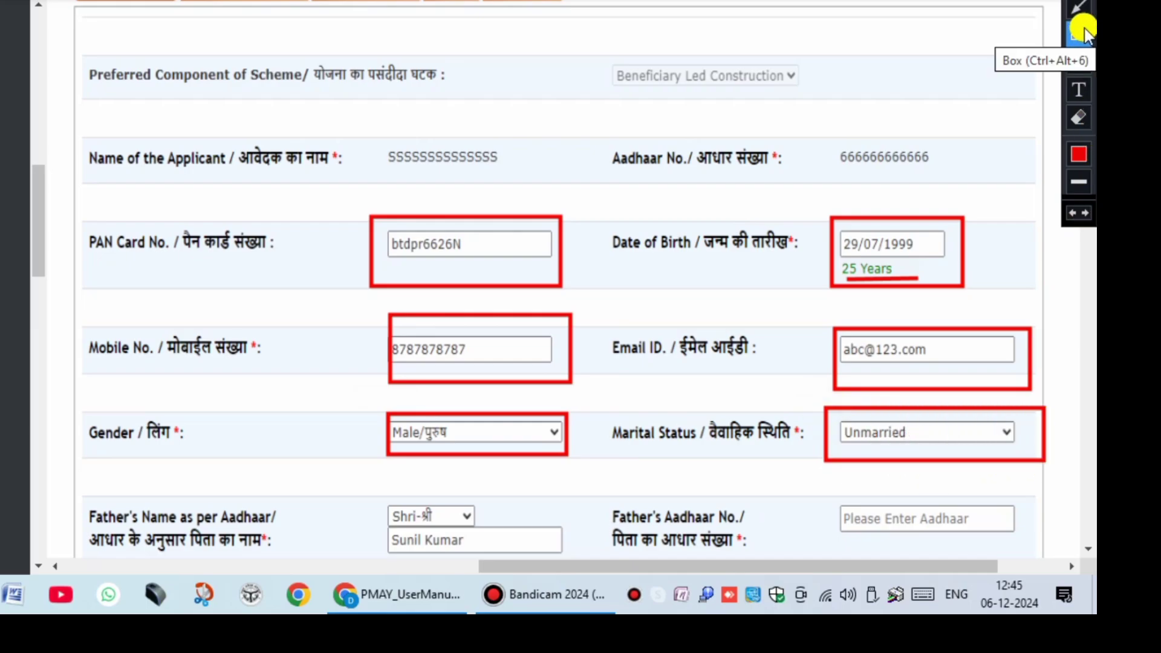
- Undo all the red boxes and the underline drawn over the Personal Details form
key("ctrl+z")
scroll(751, 299, "down", 5)
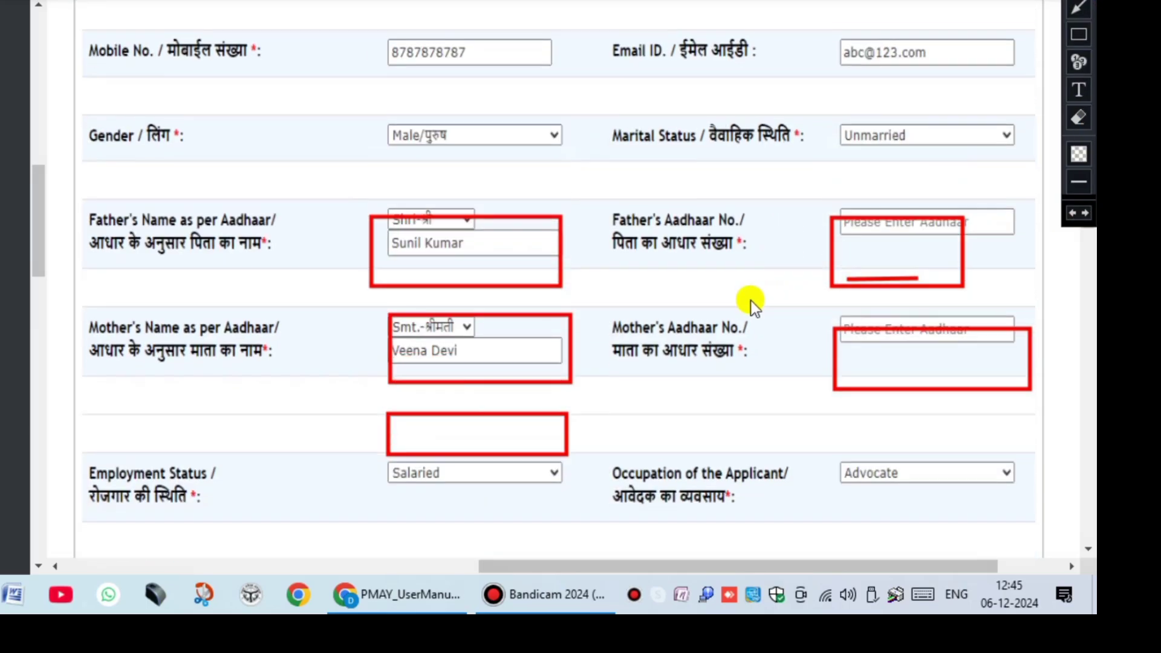
key("ctrl+z")
key("ctrl+z")
key("ctrl+z")
key("ctrl+z")
key("ctrl+z")
key("ctrl+z")
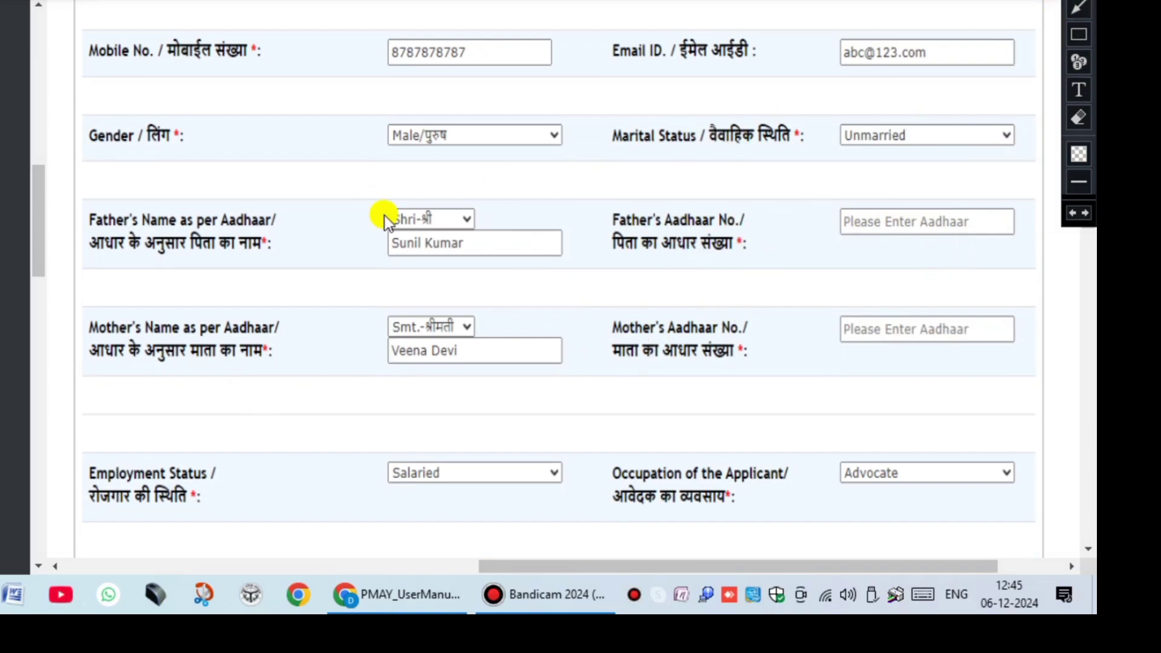
- Box the father's name and father's Aadhaar number fields in red, and remove both boxes
left_click(1079, 33)
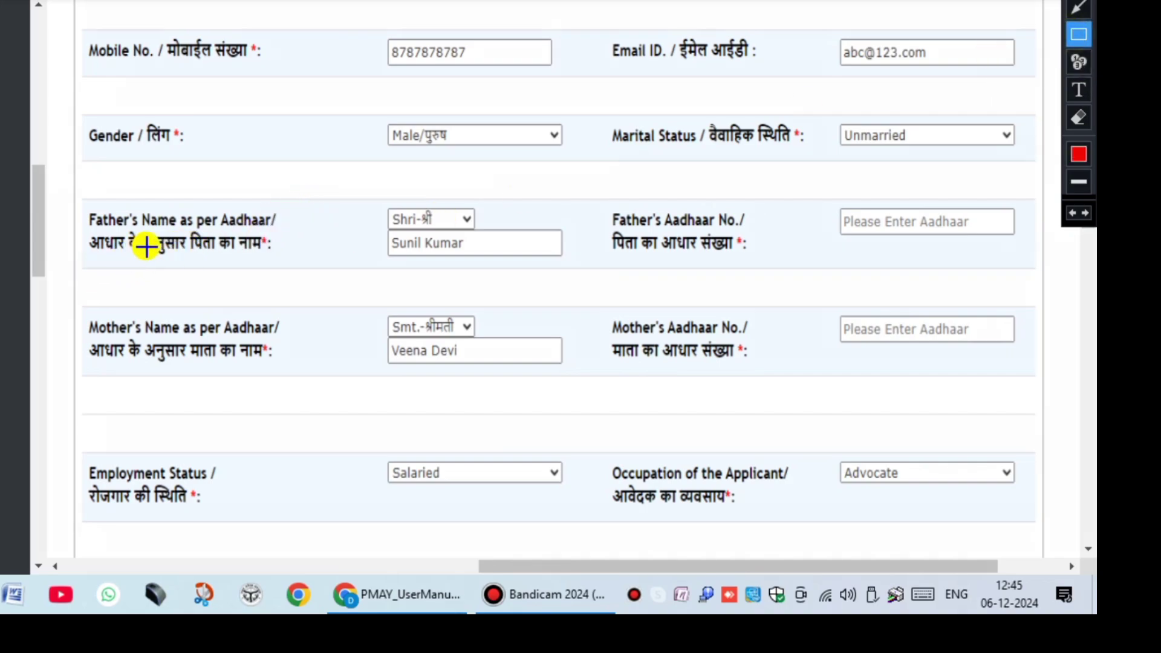
mouse_move(376, 197)
left_mouse_down()
mouse_move(393, 223)
mouse_move(500, 285)
mouse_move(542, 278)
left_mouse_up()
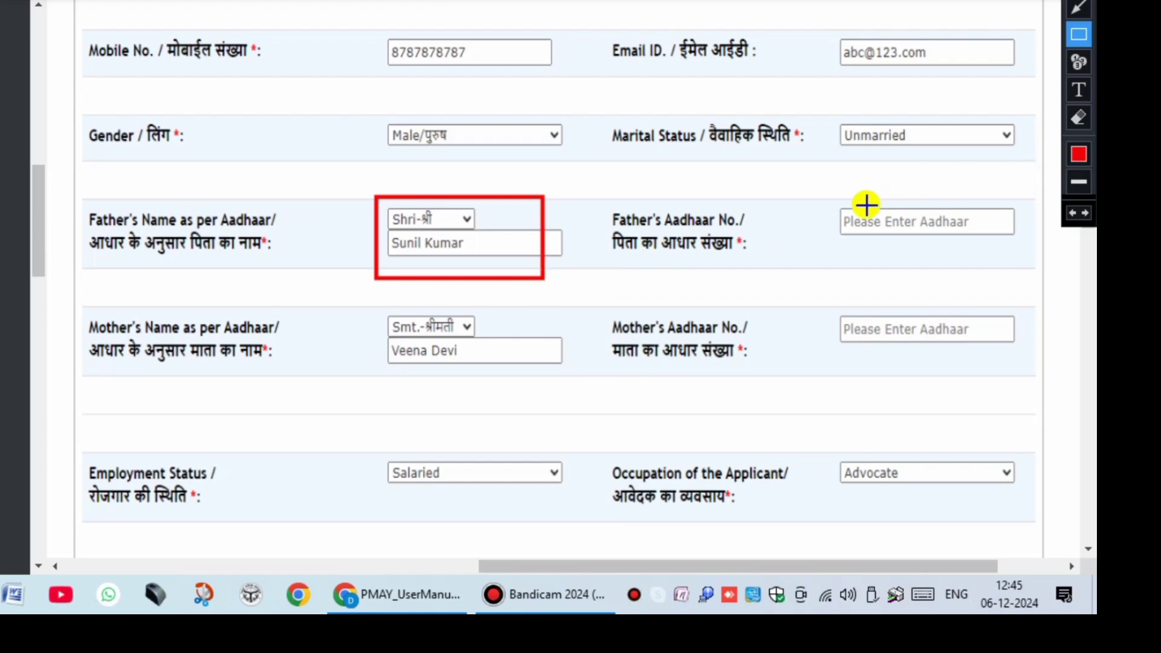
mouse_move(848, 195)
left_mouse_down()
mouse_move(878, 252)
mouse_move(1027, 271)
left_mouse_up()
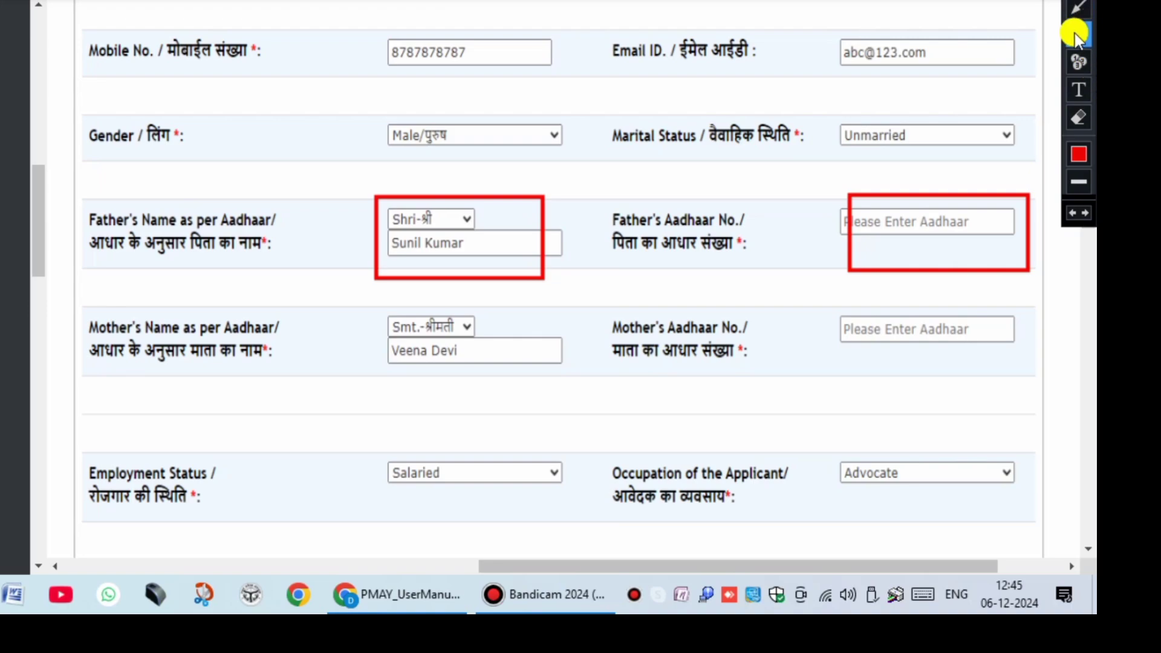
key("ctrl+z")
key("ctrl+z")
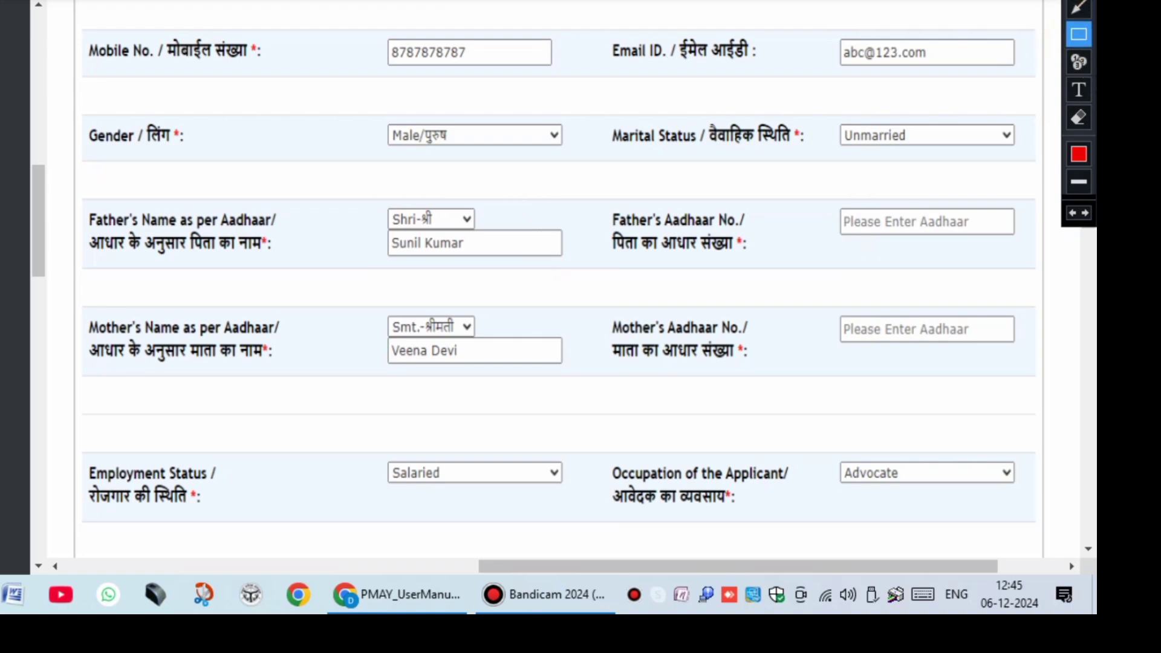
key("Escape")
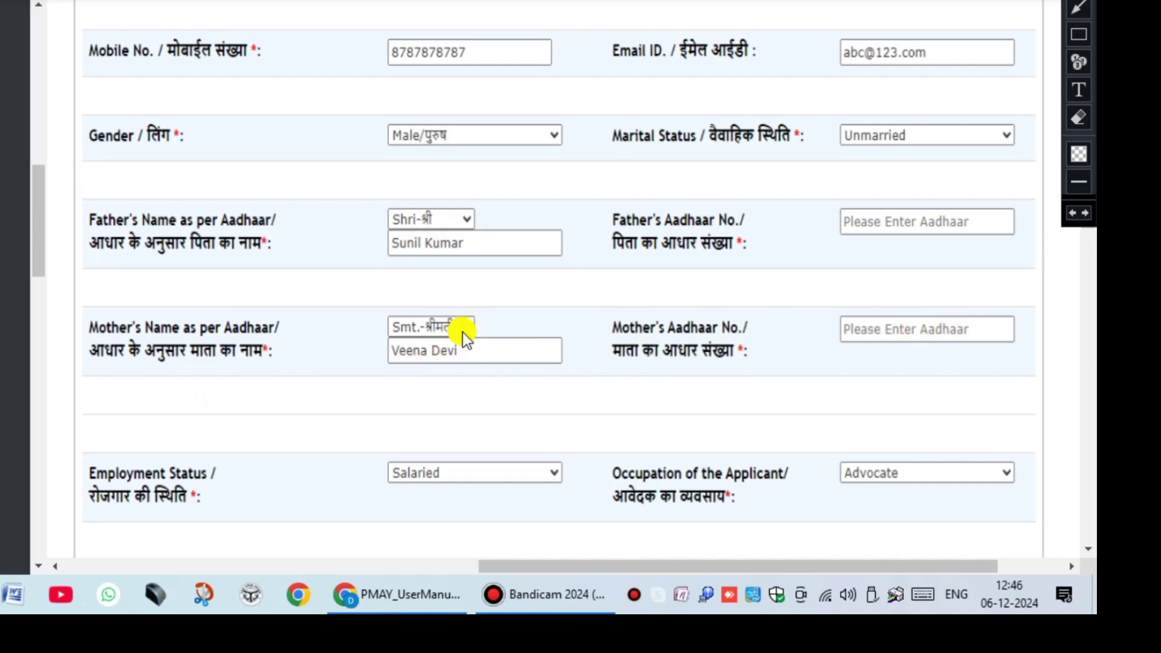
- Box the employment status and occupation fields in red, underline their dropdown arrows, and clear the marks
scroll(592, 357, "down", 2)
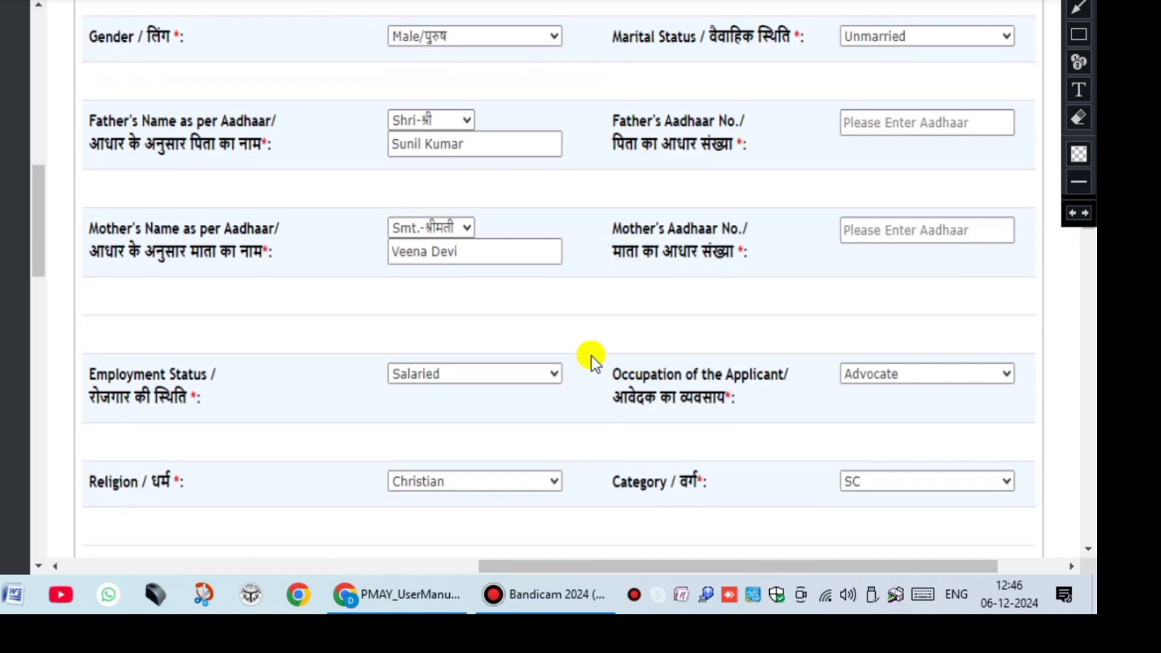
scroll(532, 361, "down", 2)
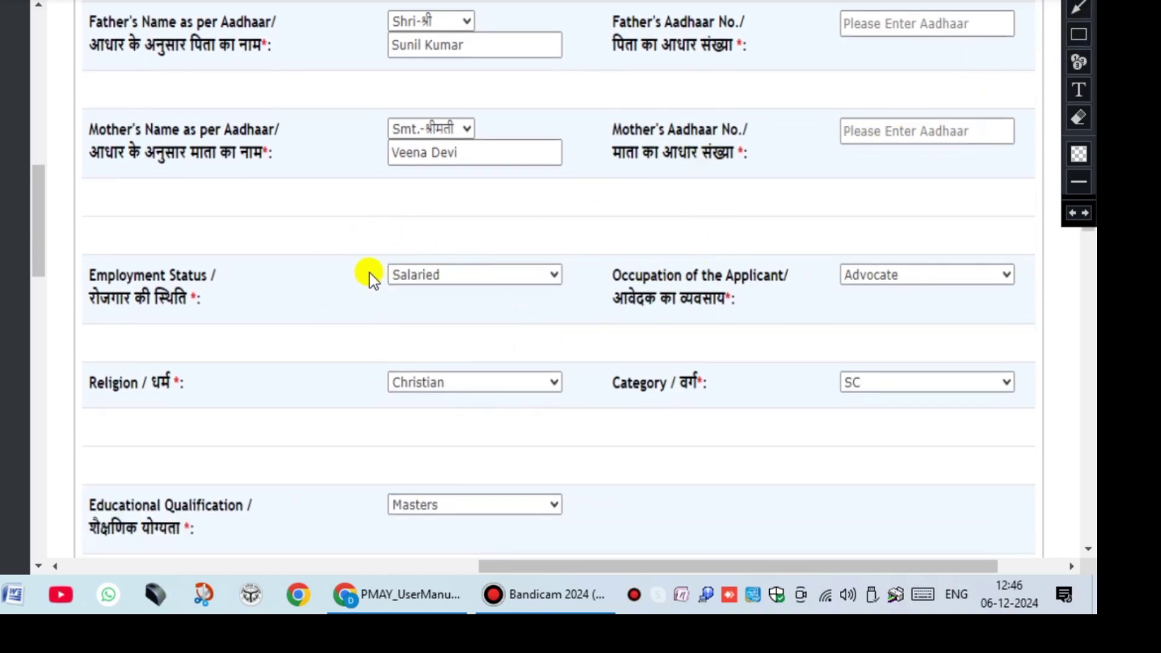
left_click(366, 243)
left_click(1078, 33)
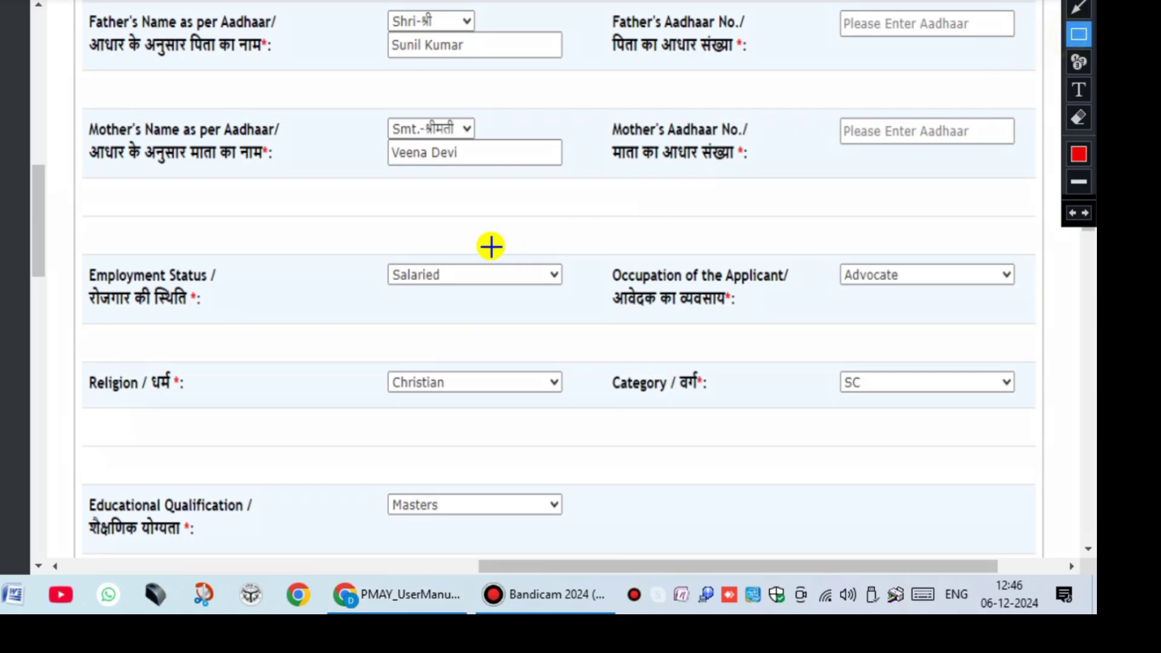
mouse_move(373, 260)
left_mouse_down()
mouse_move(407, 303)
mouse_move(596, 325)
left_mouse_up()
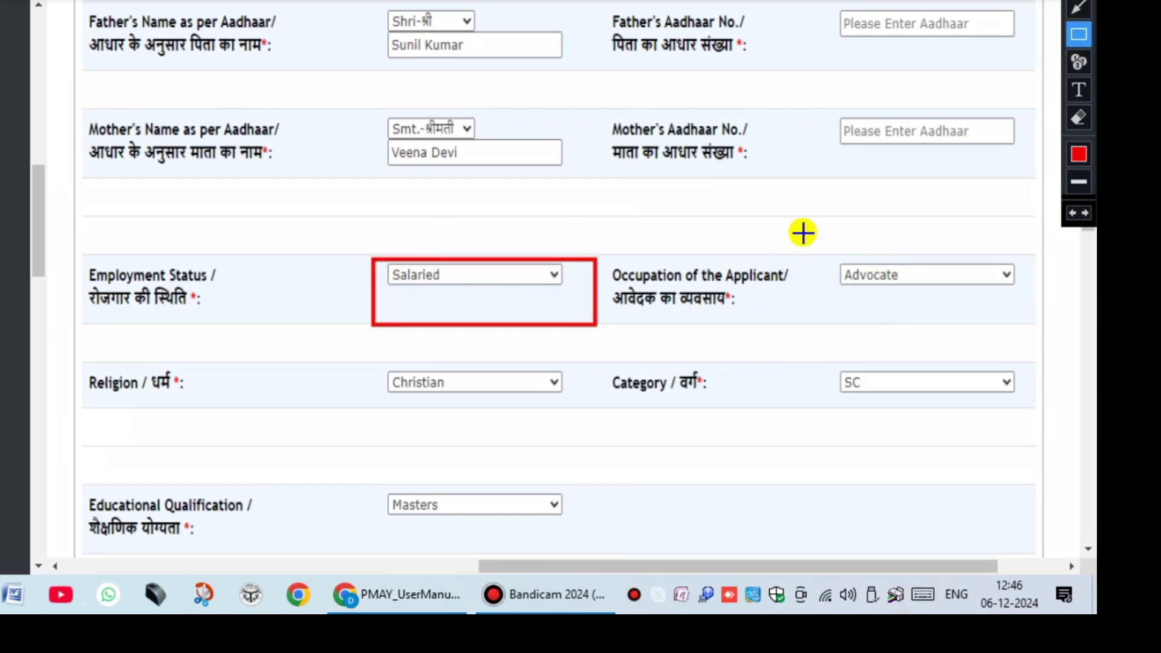
mouse_move(839, 238)
left_mouse_down()
mouse_move(875, 307)
mouse_move(1061, 302)
left_mouse_up()
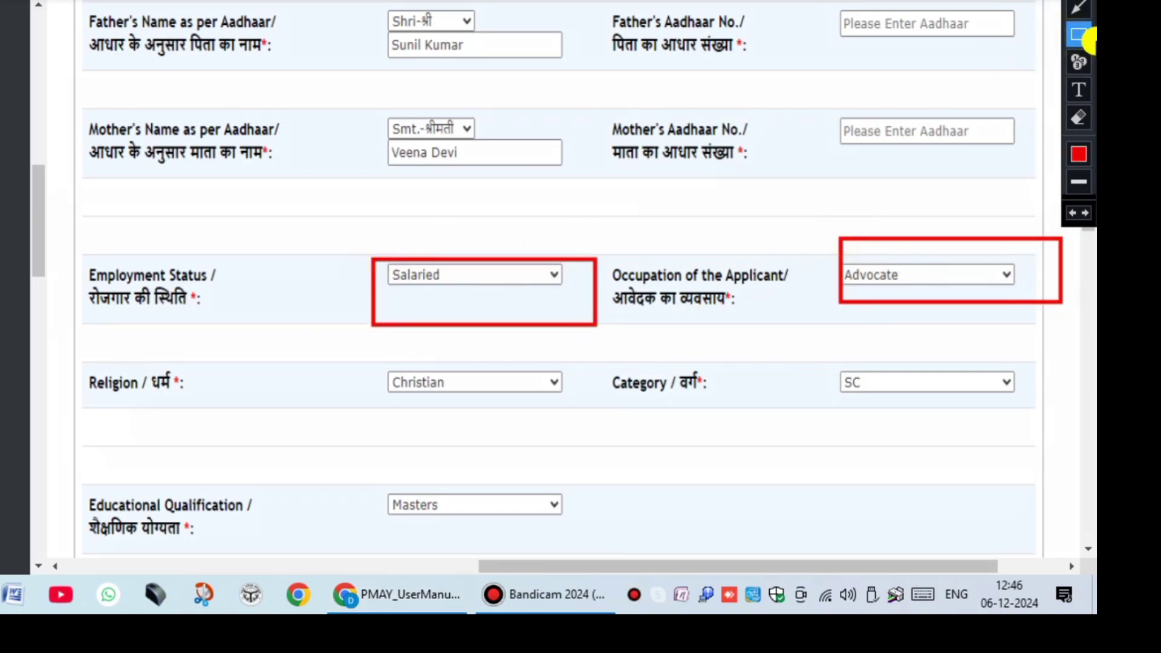
left_click(1082, 6)
left_click_drag(992, 287, 1037, 282)
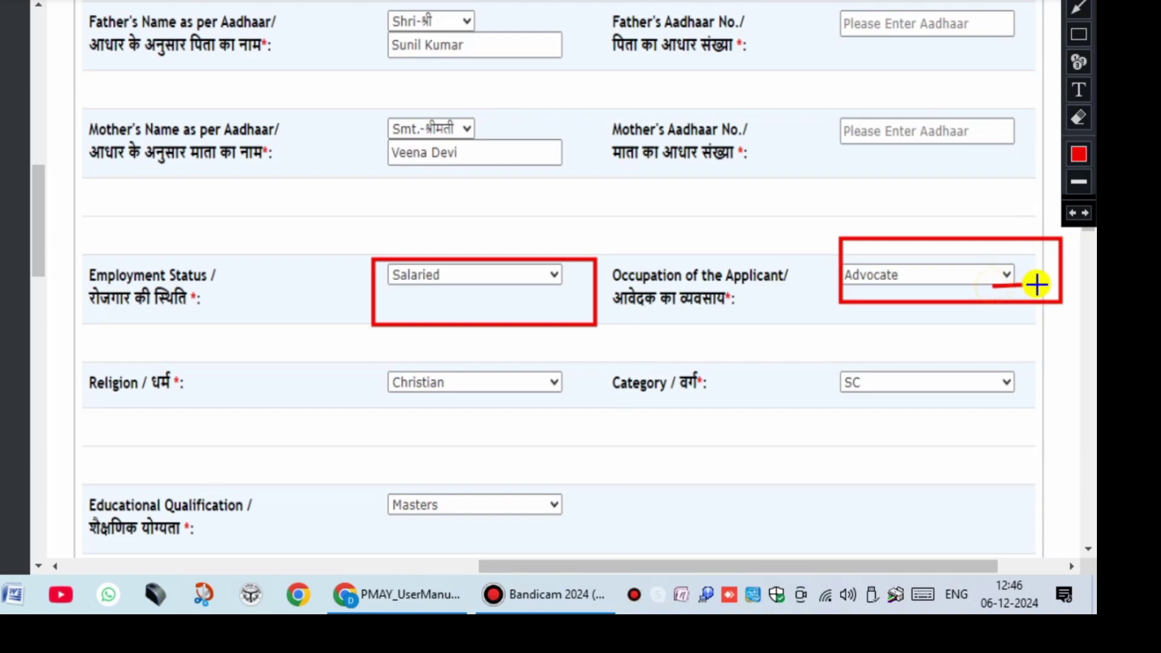
left_click_drag(547, 286, 569, 290)
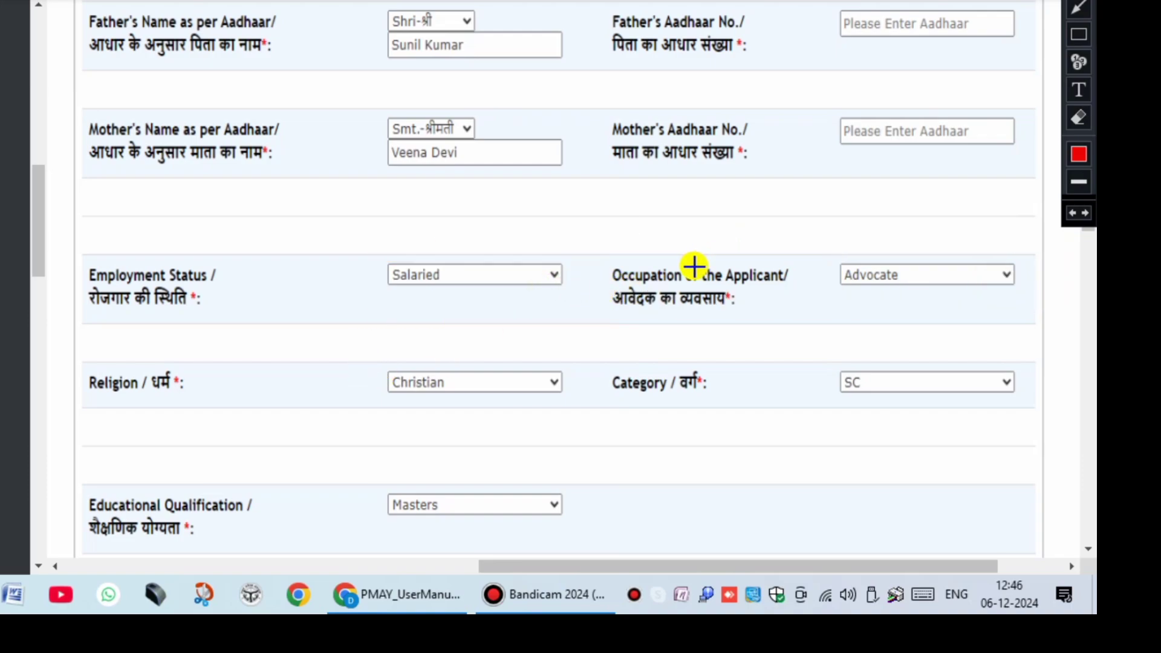
left_click(1079, 1)
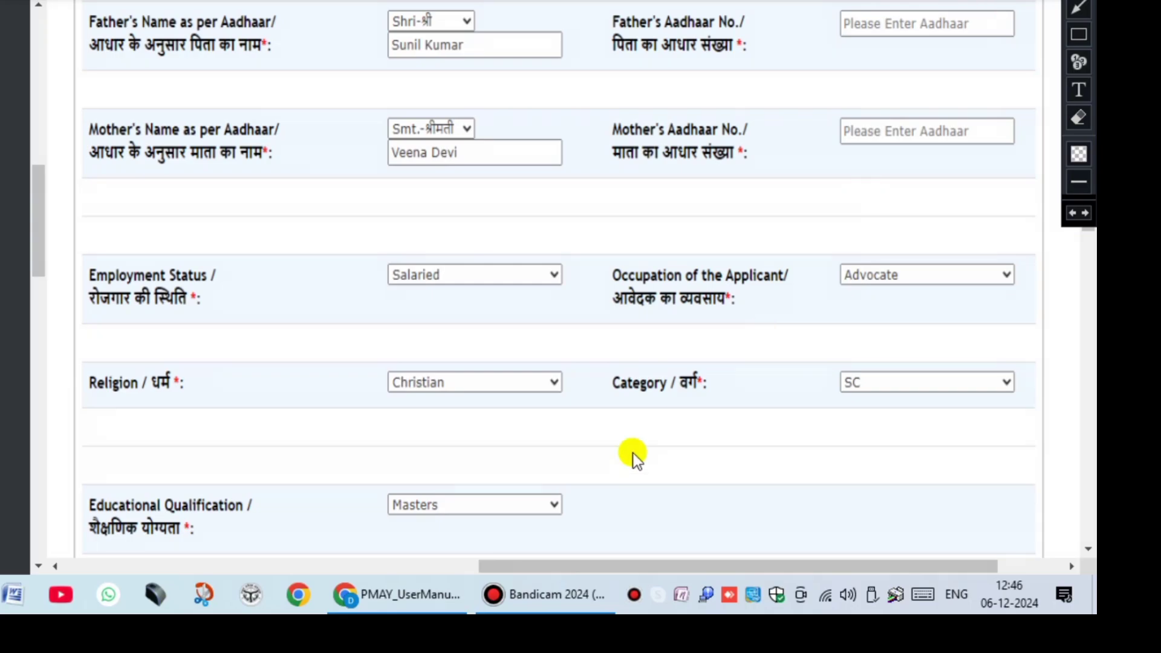
- Draw one red box across the religion, category and educational qualification fields, and clear it
scroll(480, 453, "down", 2)
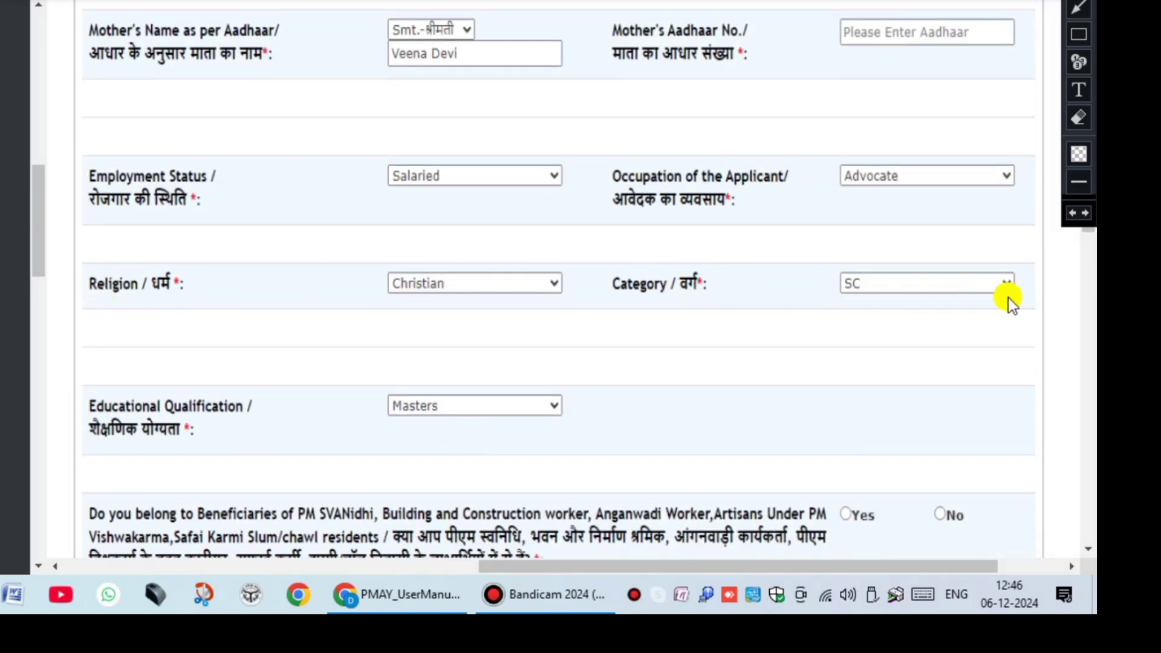
scroll(239, 453, "down", 2)
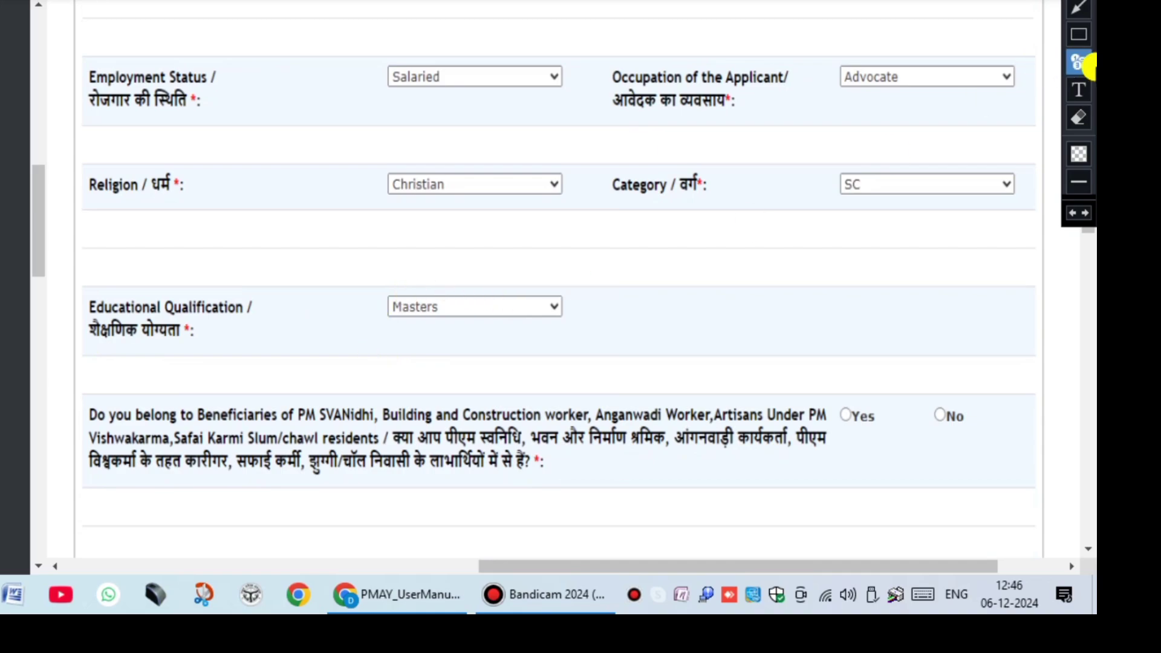
left_click(1079, 34)
mouse_move(320, 147)
left_mouse_down()
mouse_move(1003, 361)
mouse_move(921, 375)
mouse_move(1068, 346)
left_mouse_up()
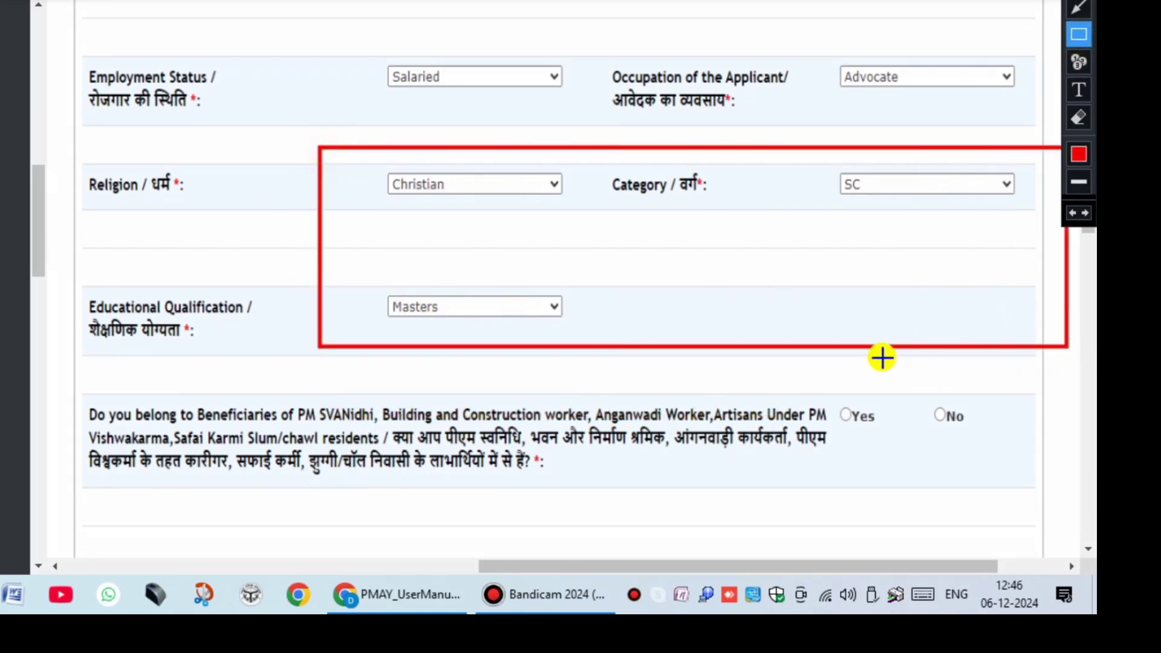
key("ctrl+z")
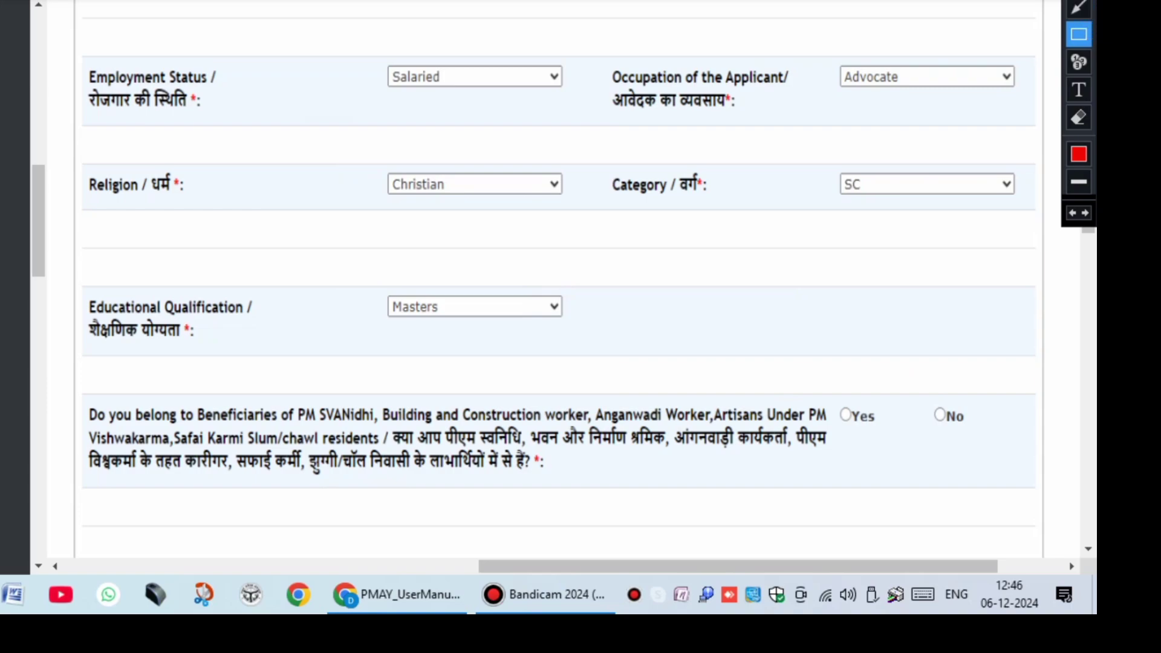
key("Escape")
scroll(389, 358, "down", 3)
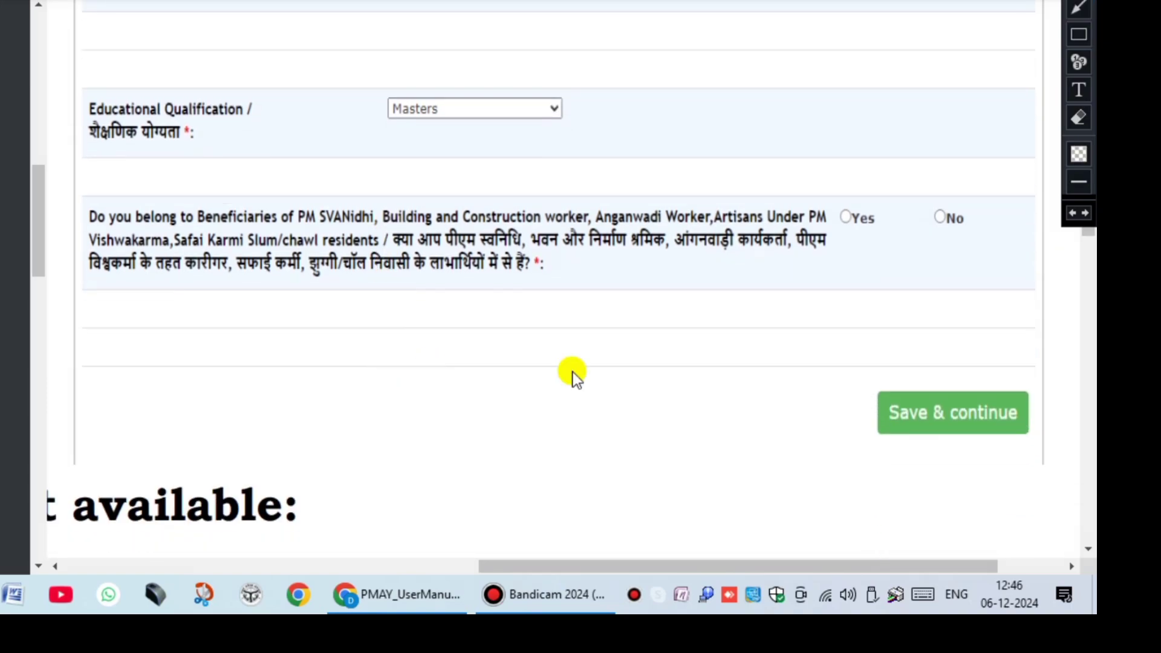
- Box the Save & continue button below the Personal Details fields in red, and clear the box
left_click(1078, 34)
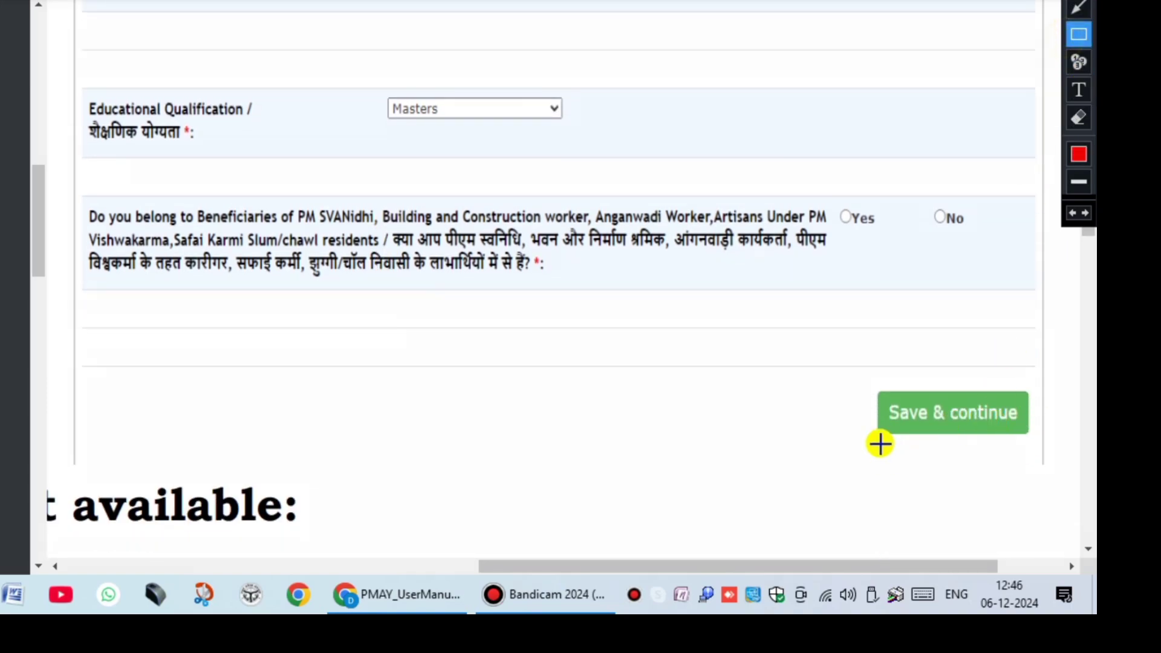
mouse_move(863, 371)
left_mouse_down()
mouse_move(1070, 482)
mouse_move(1058, 459)
left_mouse_up()
key("ctrl+z")
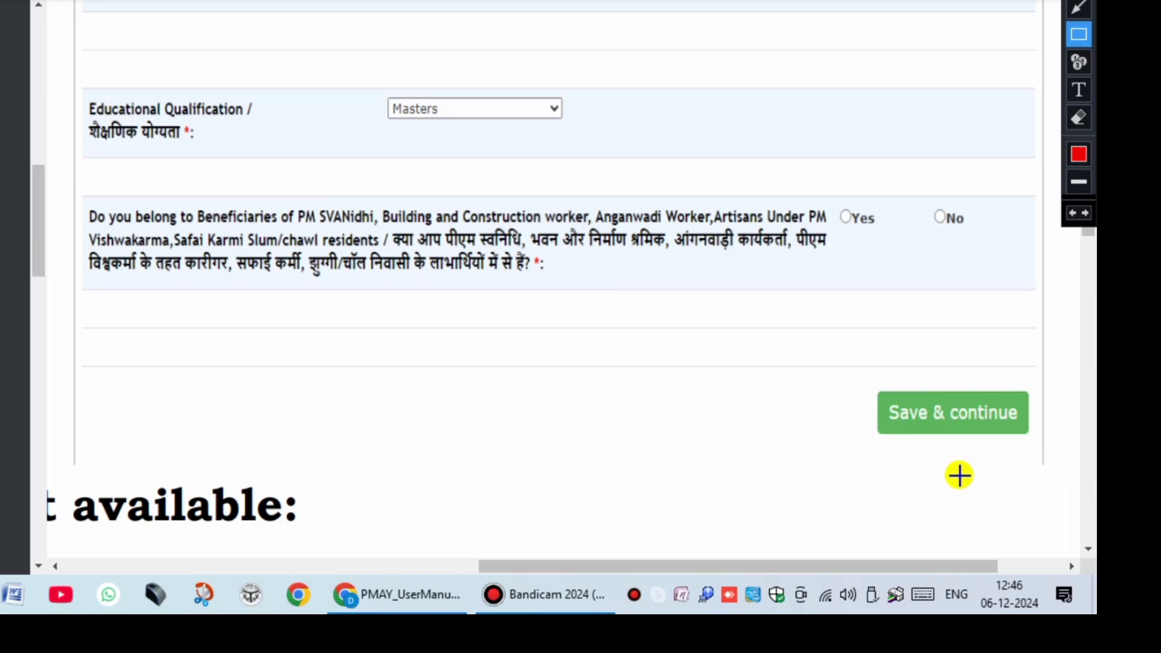
key("Escape")
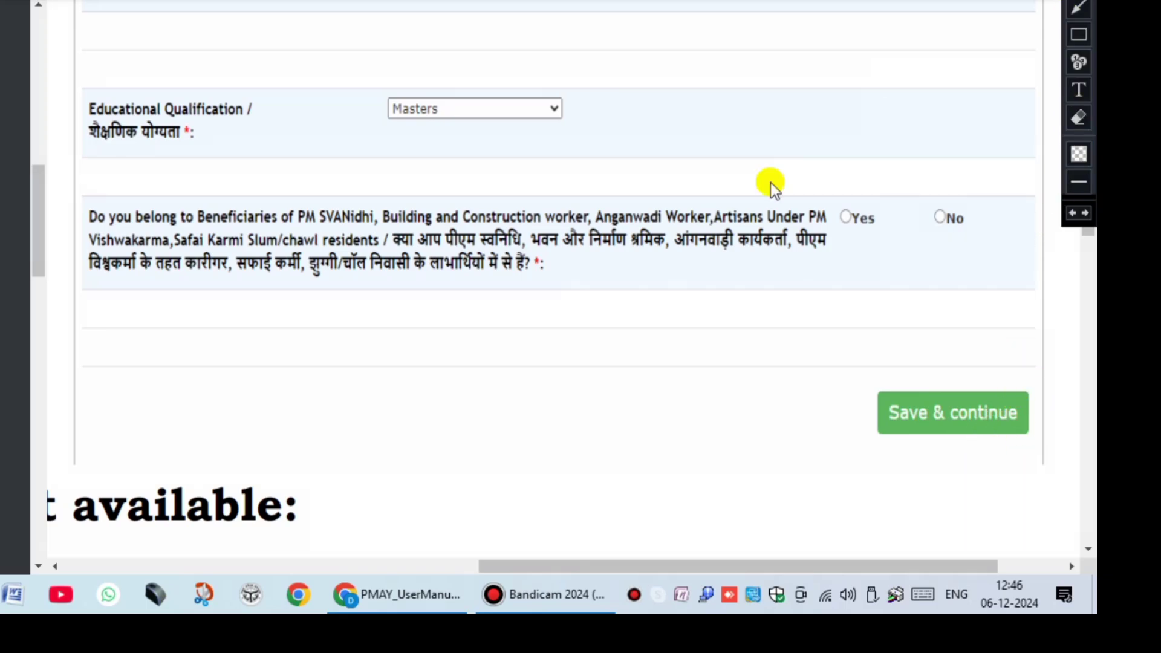
- Go to the Family Member Details form in the manual, box its tab name in red, and clear the box
scroll(622, 369, "down", 10)
scroll(443, 411, "down", 15)
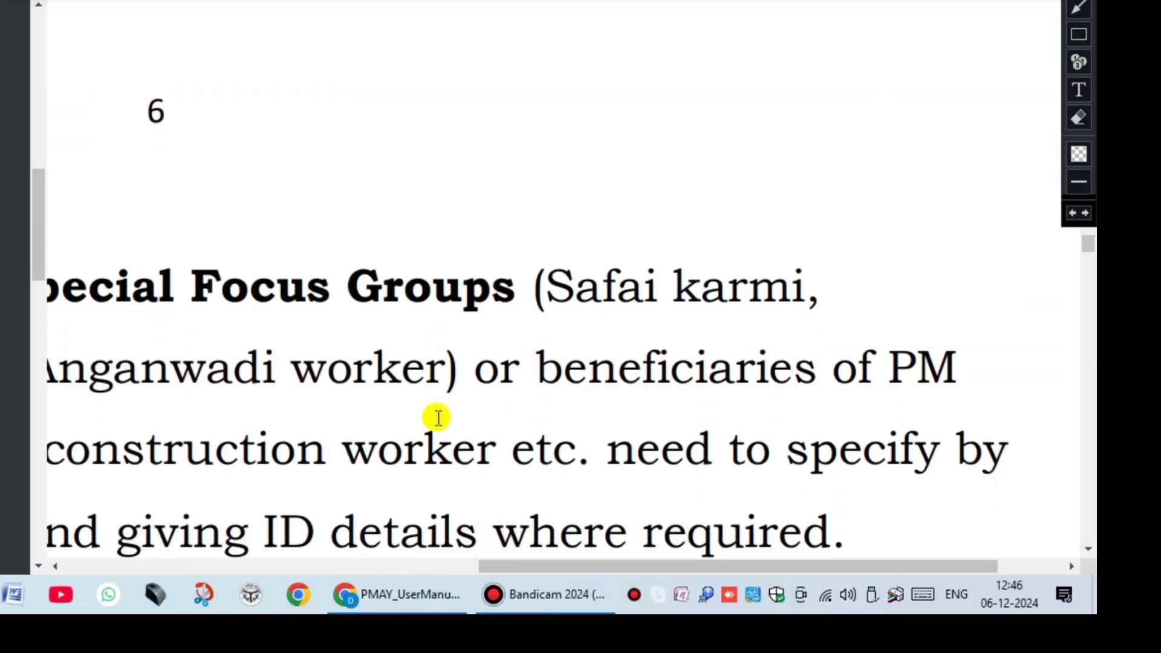
scroll(410, 422, "down", 5)
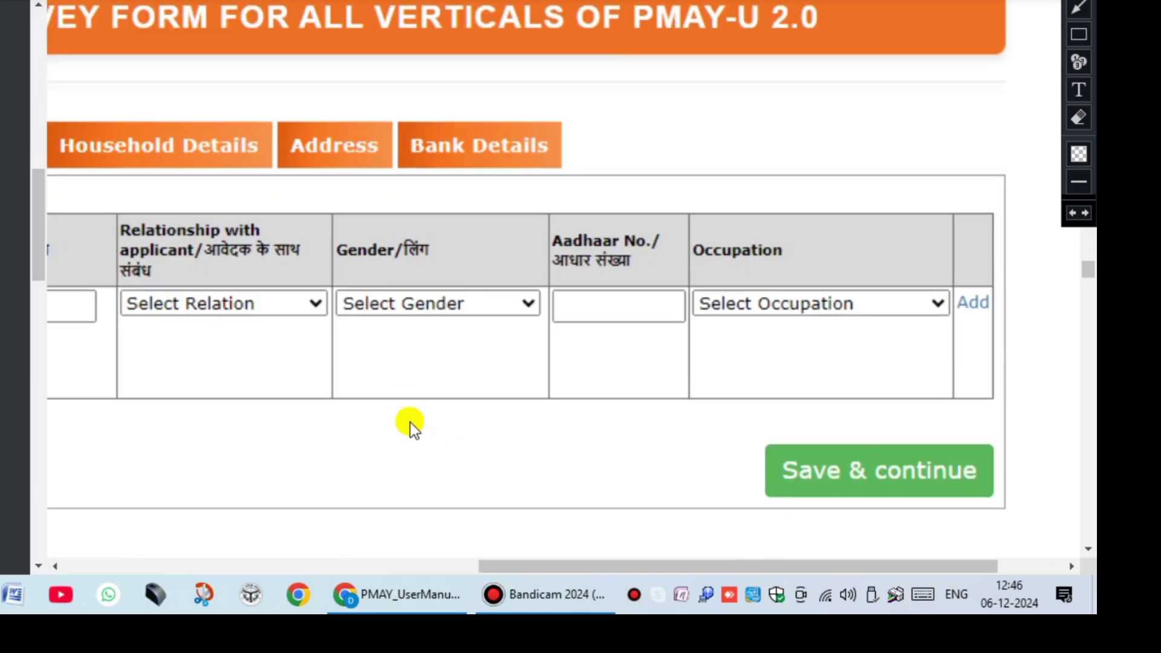
left_click_drag(532, 566, 494, 560)
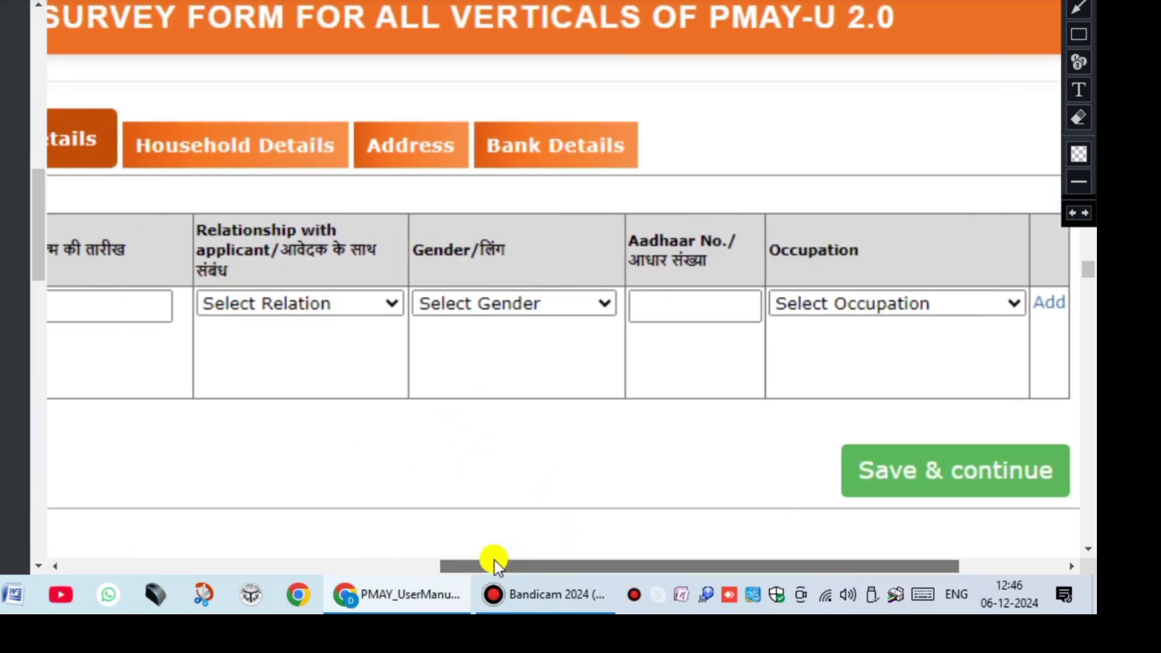
left_click(290, 2)
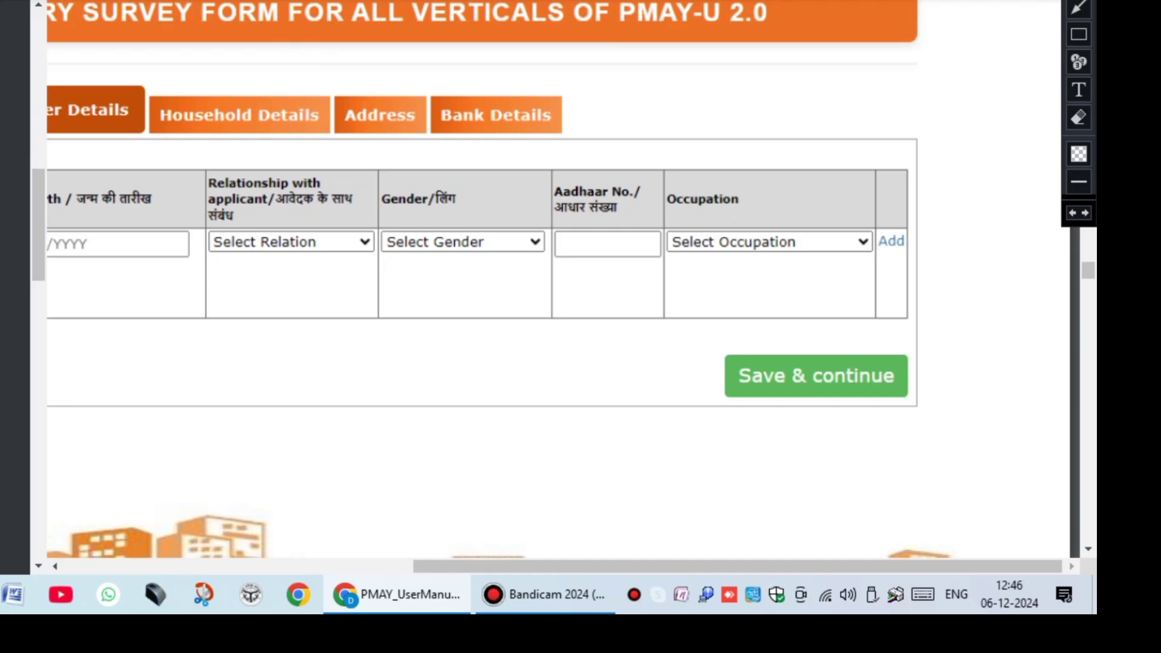
left_click(417, 1)
left_click(417, 1)
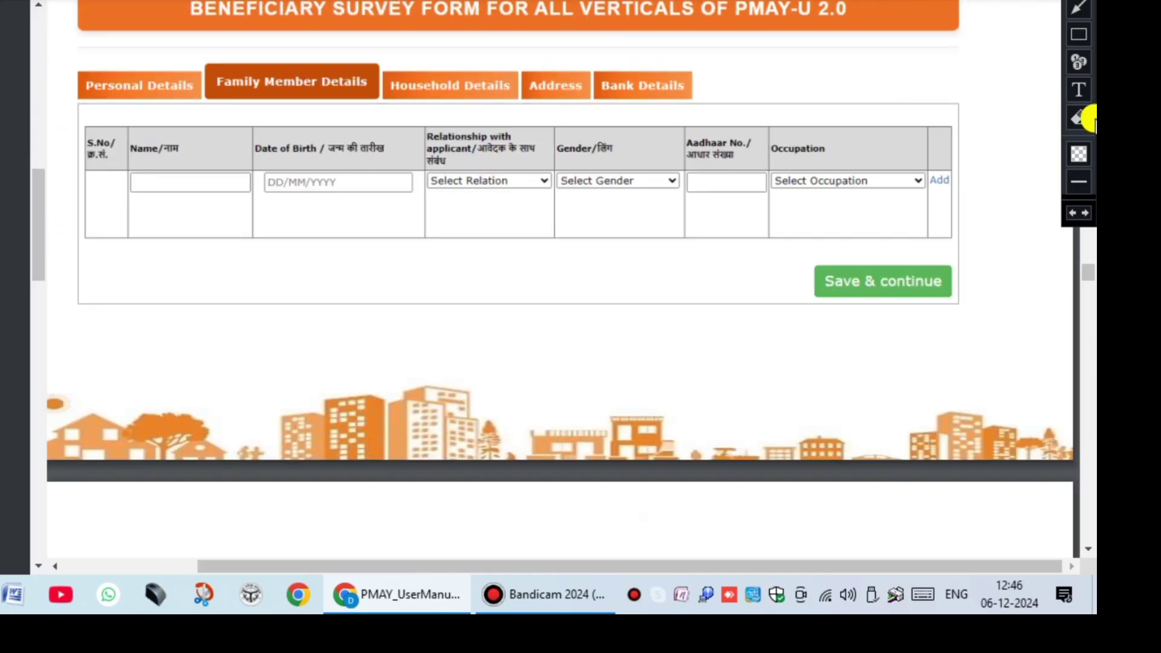
left_click(1079, 33)
mouse_move(206, 61)
left_mouse_down()
mouse_move(254, 119)
mouse_move(382, 105)
left_mouse_up()
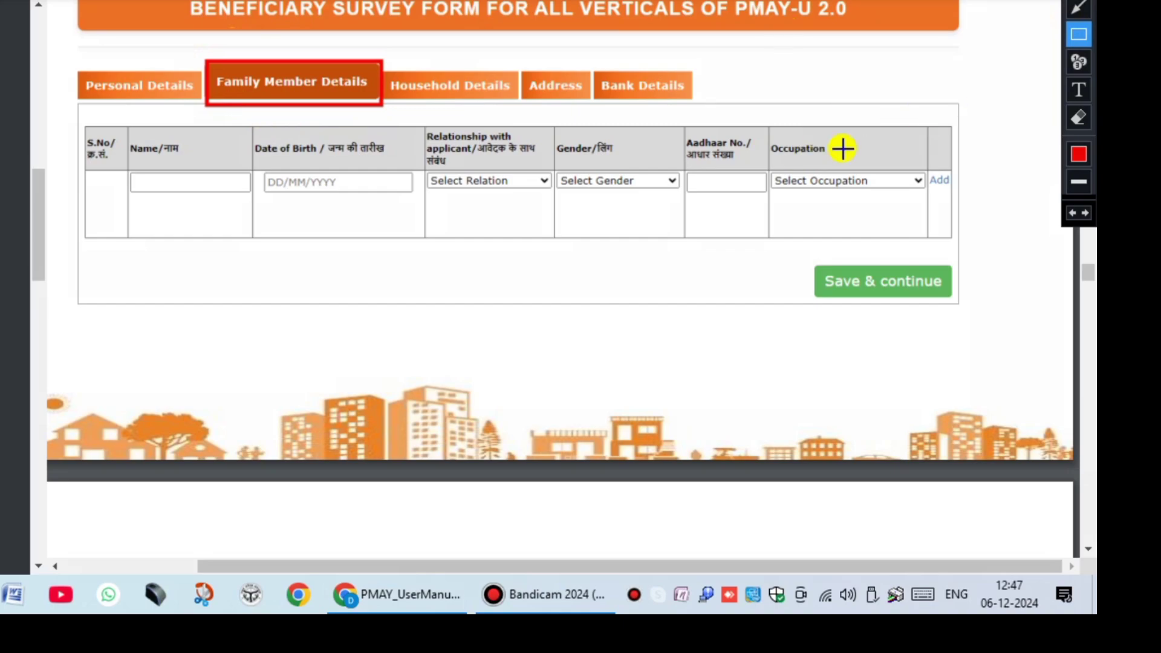
key("ctrl+z")
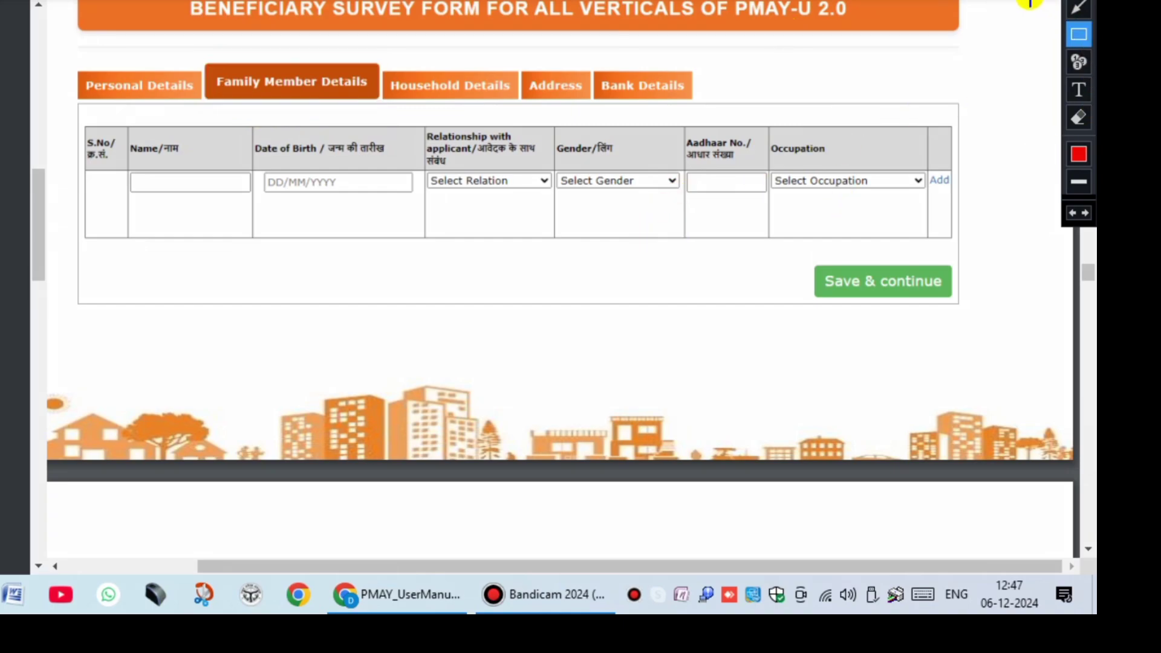
- Underline the family member fields from name to occupation in red, box Save & continue, and clear the marks
left_click(1079, 1)
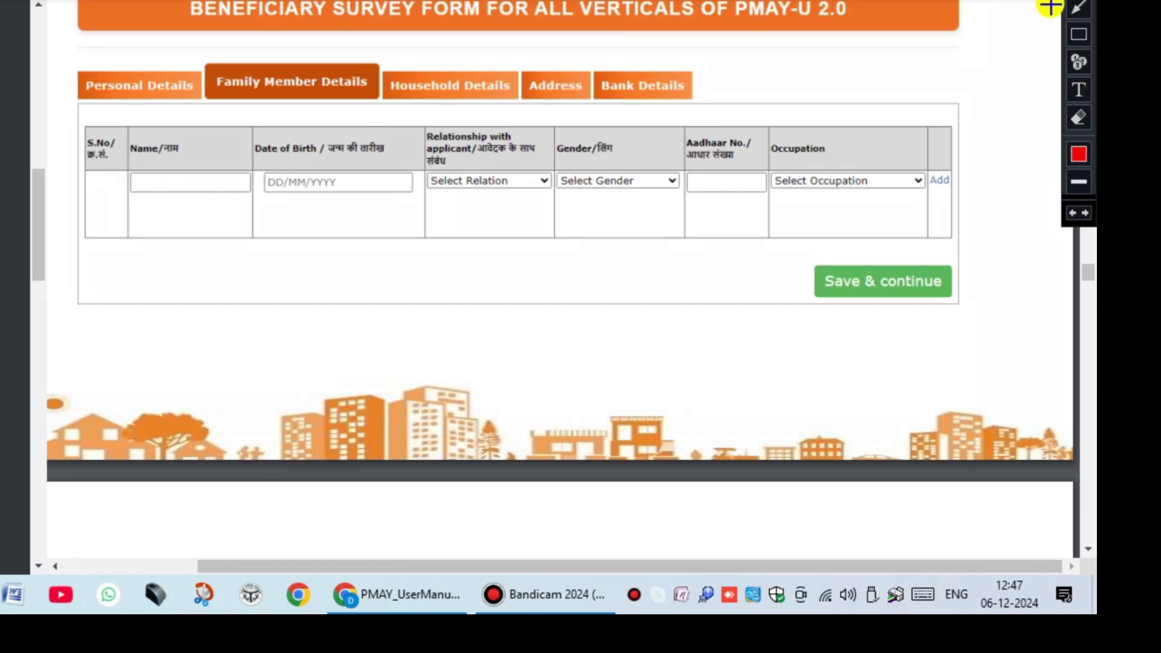
mouse_move(125, 209)
left_mouse_down()
mouse_move(429, 225)
mouse_move(861, 199)
left_mouse_up()
left_click(1078, 32)
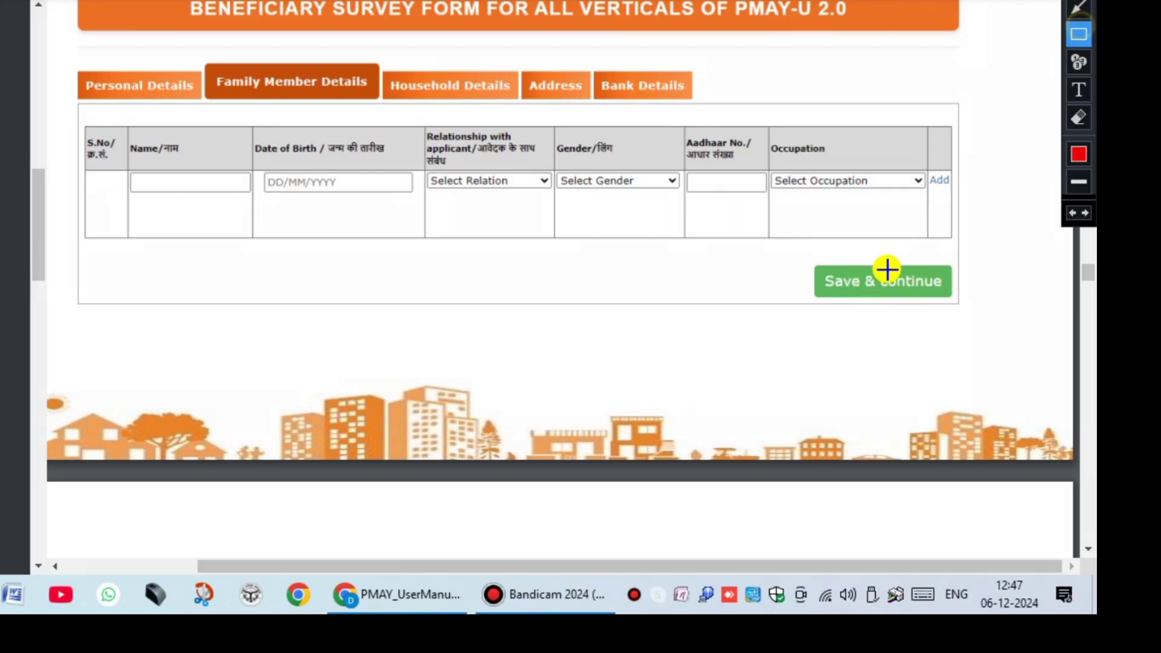
mouse_move(820, 247)
left_mouse_down()
mouse_move(863, 336)
mouse_move(956, 305)
left_mouse_up()
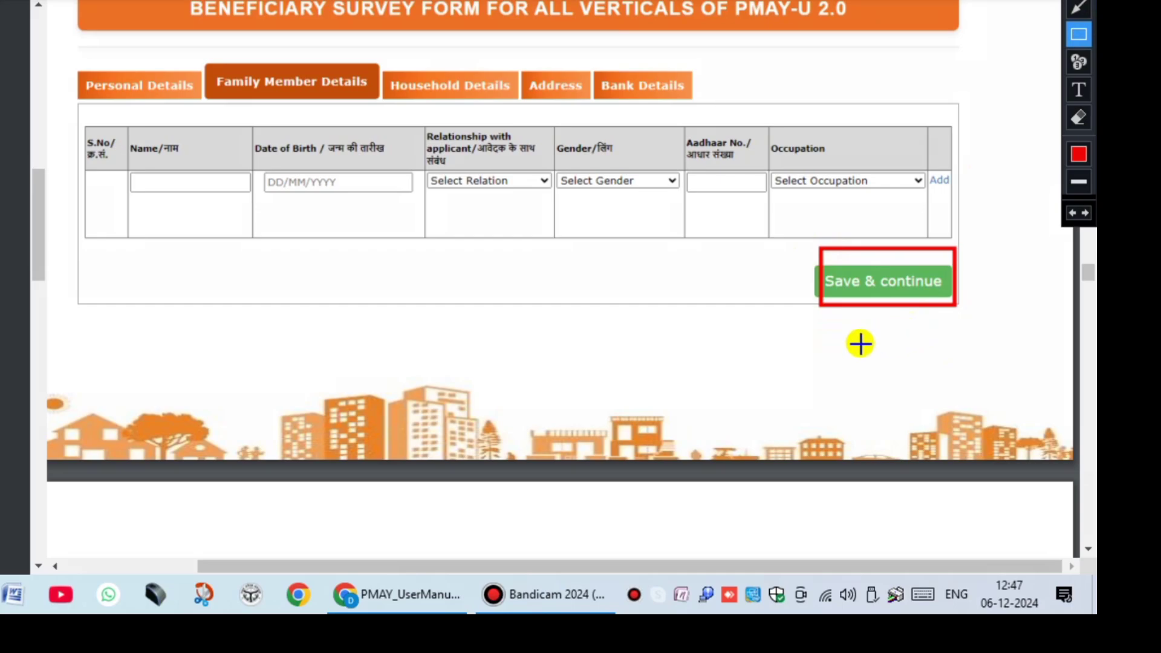
left_click(1079, 7)
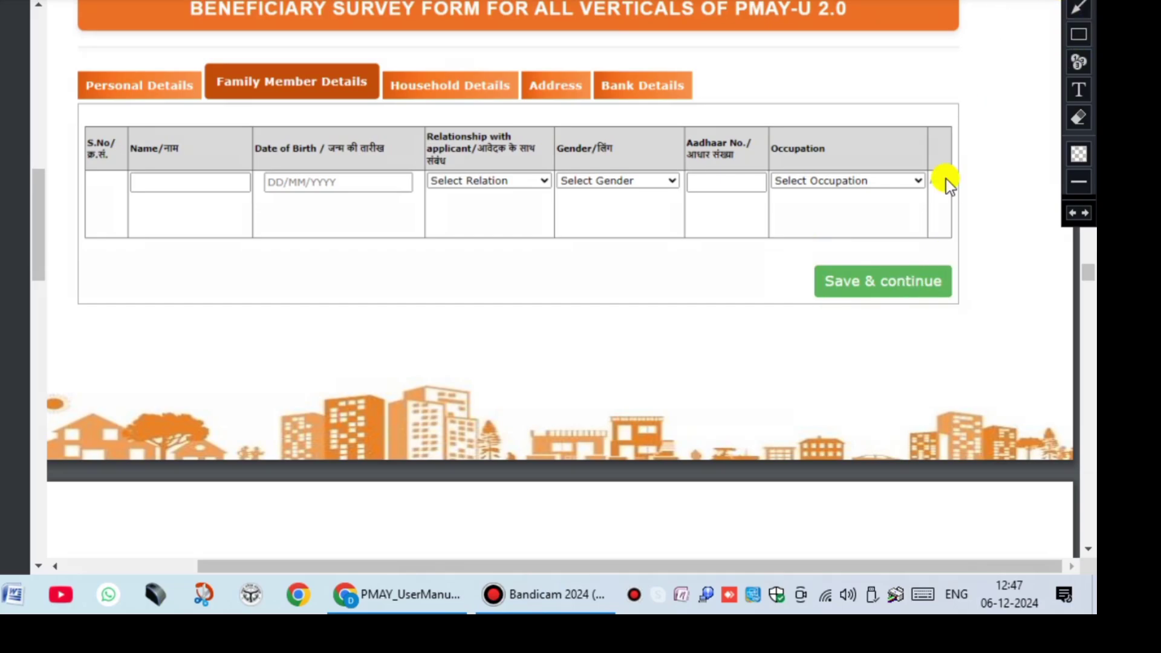
- Go to the Household Details form in the manual, mark its tab name with a red box and underline, and clear both
scroll(800, 267, "down", 10)
scroll(382, 306, "down", 4)
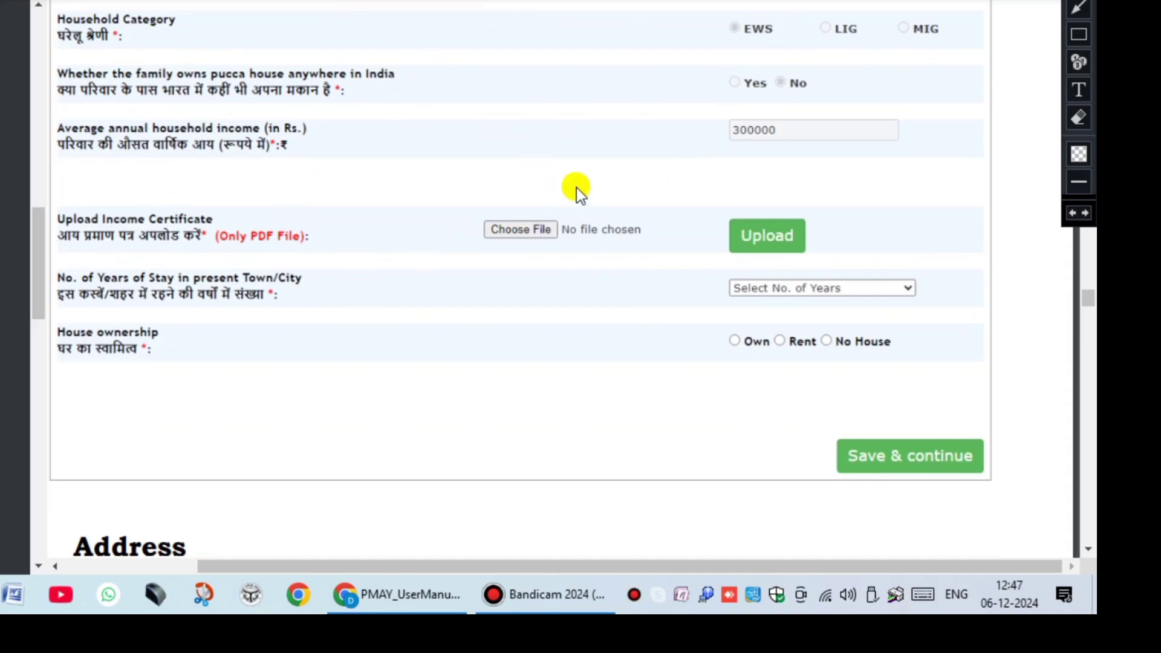
scroll(364, 172, "up", 2)
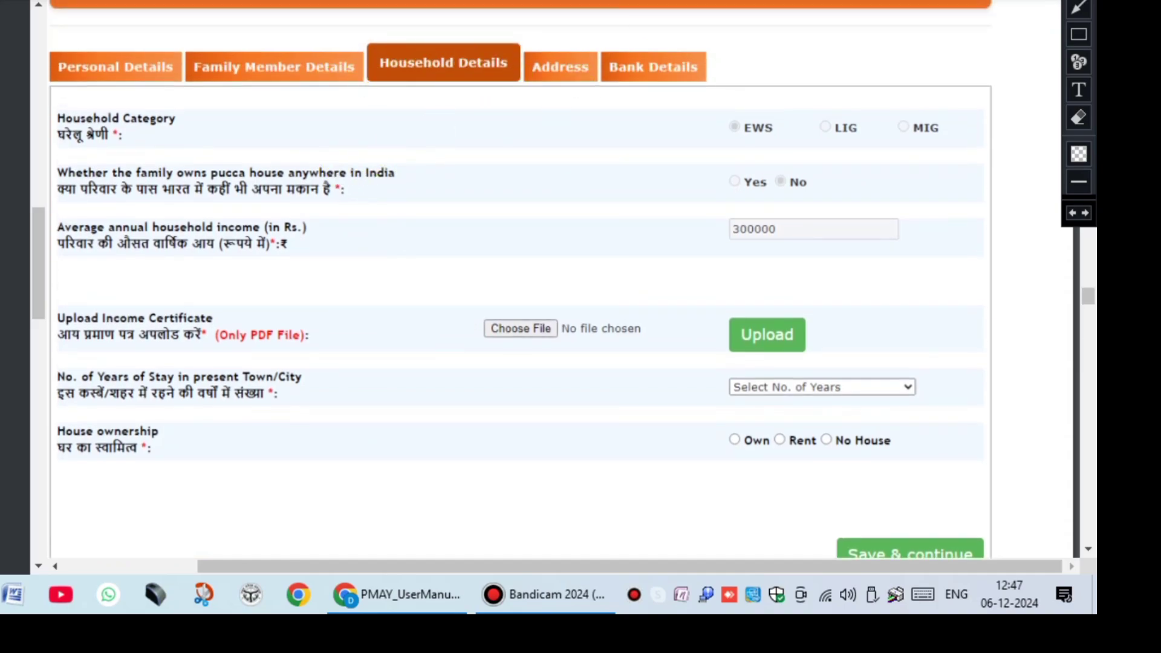
left_click(1079, 33)
mouse_move(358, 35)
left_mouse_down()
mouse_move(402, 88)
mouse_move(524, 101)
left_mouse_up()
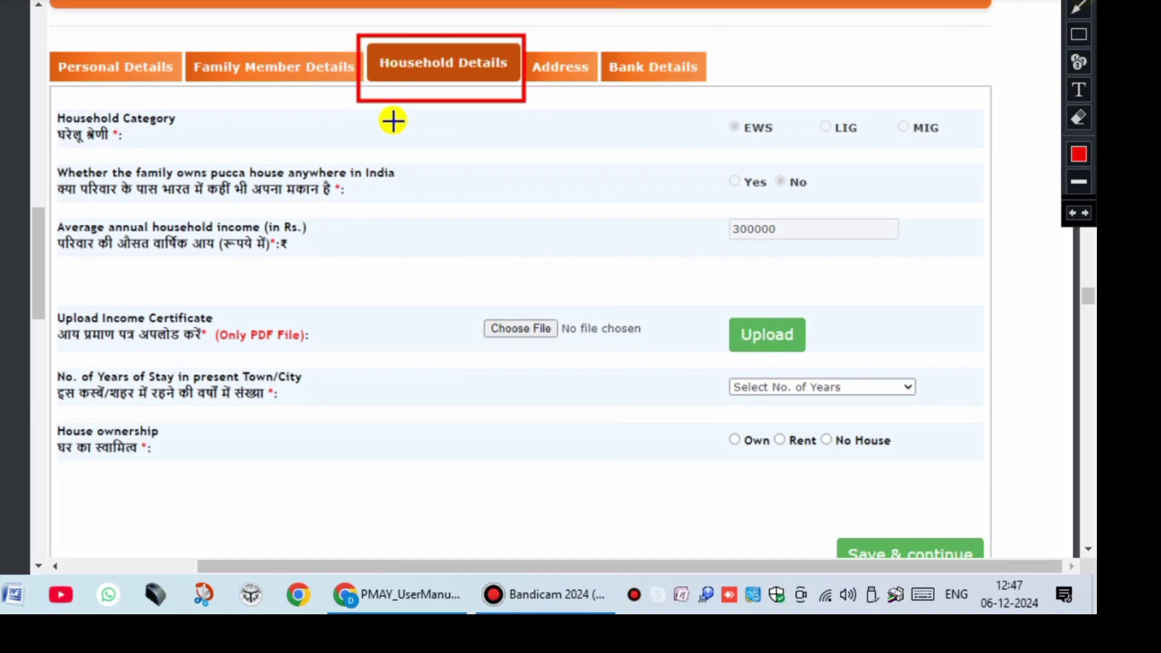
mouse_move(382, 85)
left_mouse_down()
mouse_move(538, 85)
mouse_move(511, 85)
left_mouse_up()
key("ctrl+z")
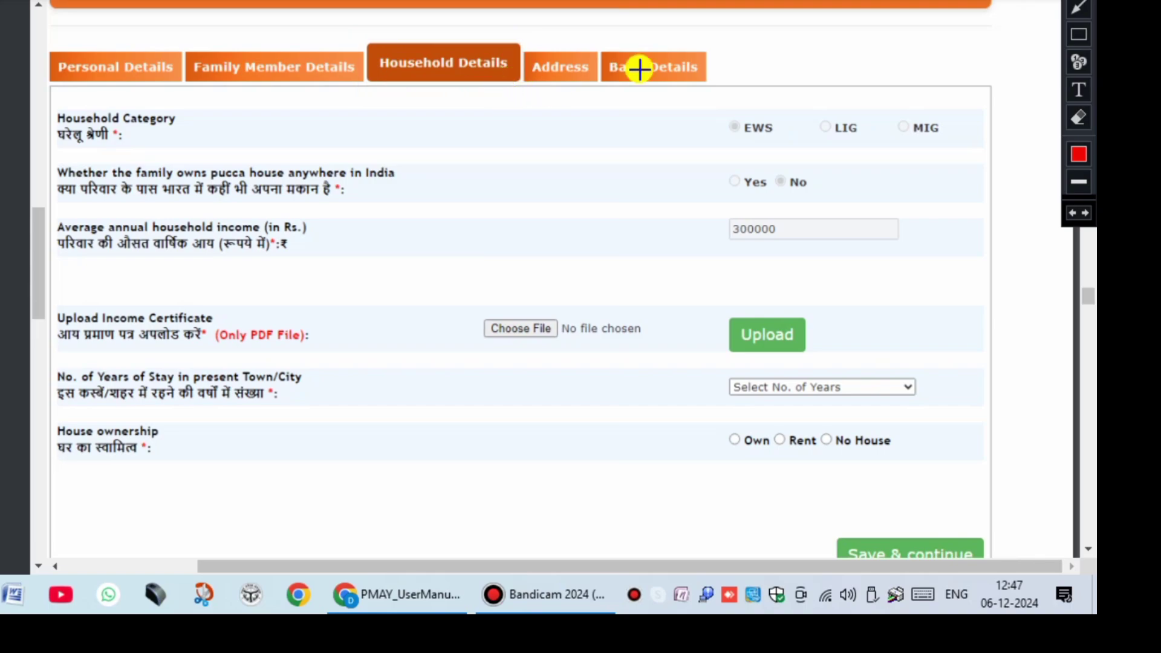
- Underline the EWS, LIG and MIG household category options in red, box them together, and clear the marks
left_click(1086, 36)
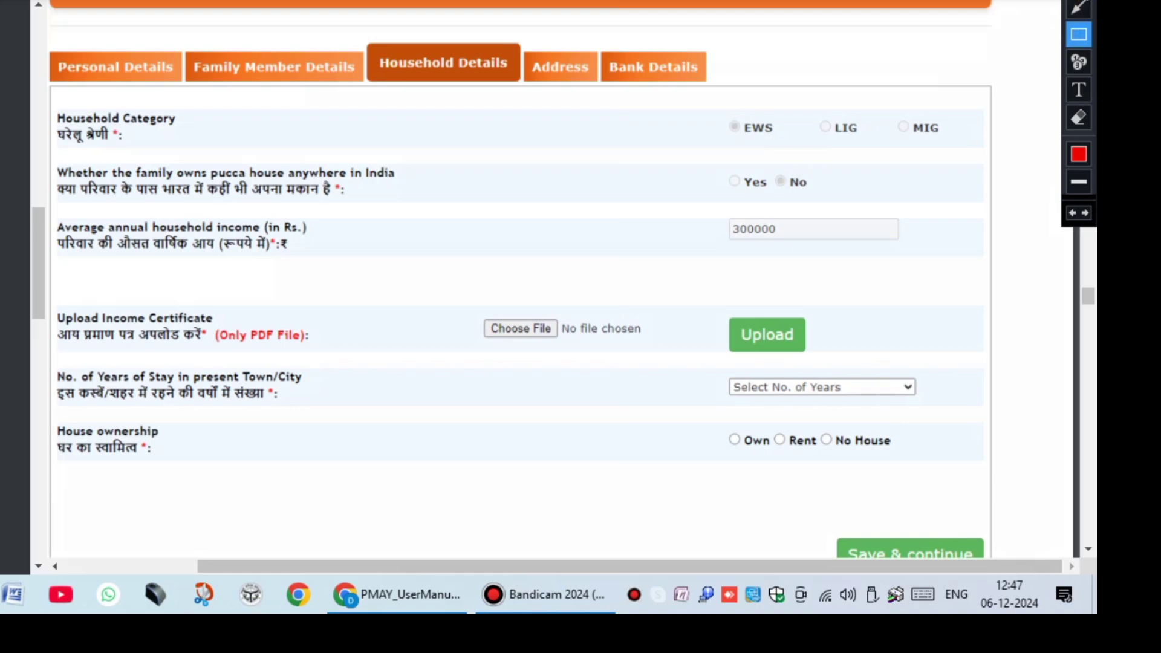
left_click_drag(722, 142, 976, 144)
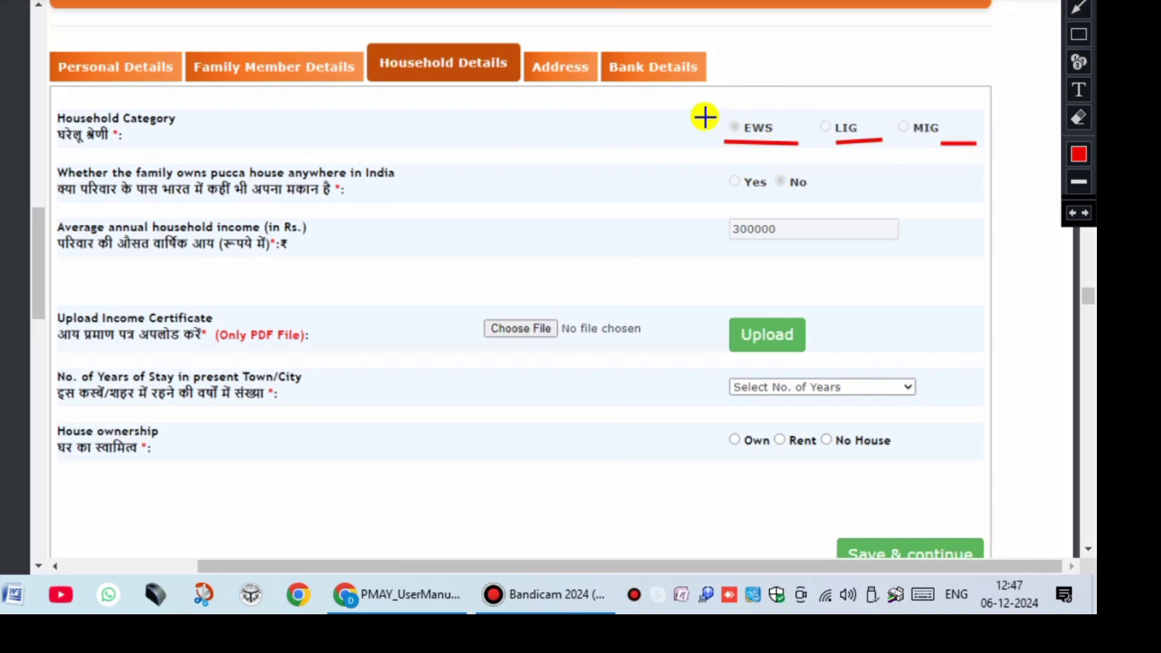
left_click(1079, 34)
mouse_move(694, 99)
left_mouse_down()
mouse_move(876, 200)
mouse_move(983, 163)
left_mouse_up()
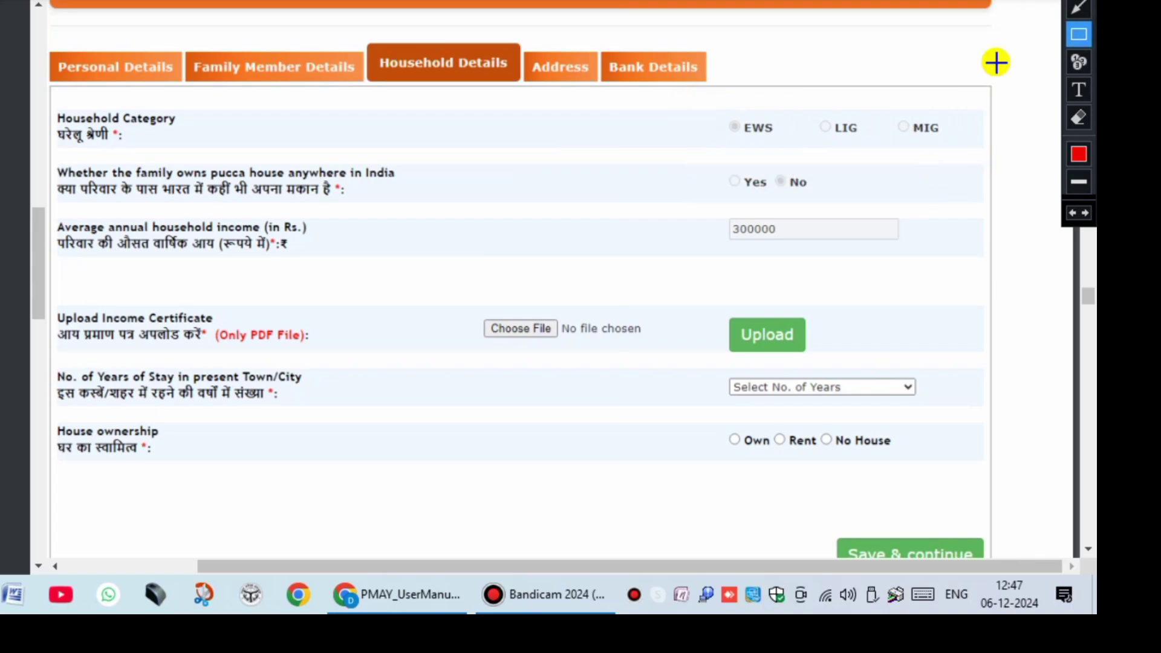
key("Escape")
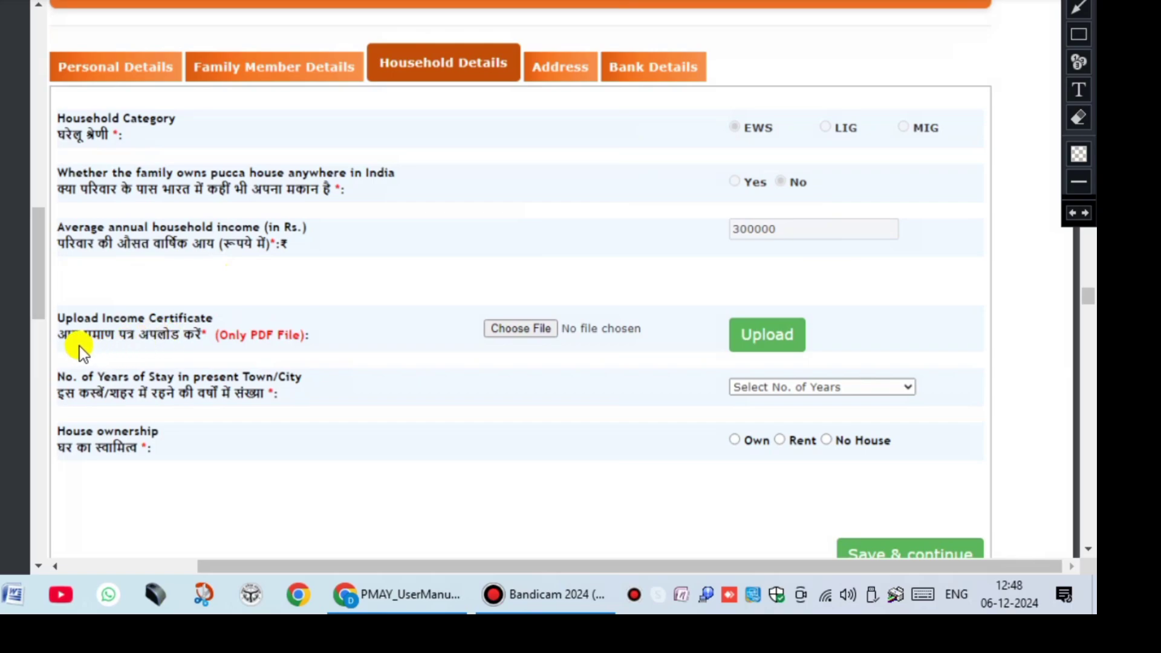
- Underline the income certificate's PDF-only label in red, box its Choose File and Upload controls, and undo all three marks
left_click(1078, 8)
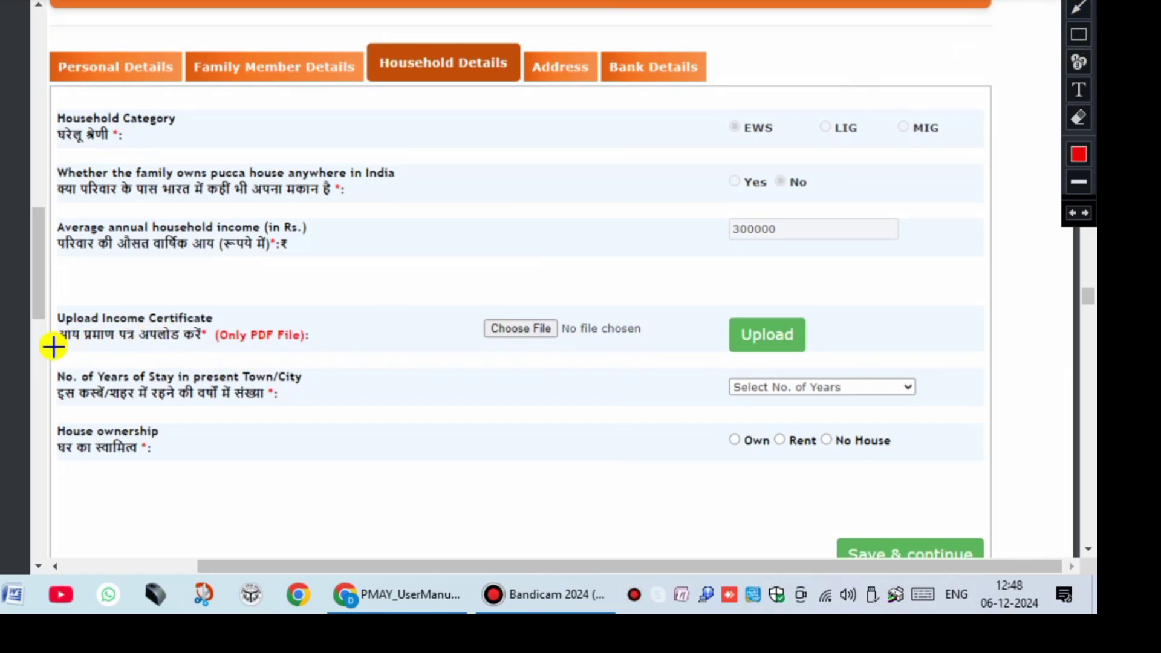
mouse_move(54, 347)
left_mouse_down()
mouse_move(347, 355)
mouse_move(306, 346)
left_mouse_up()
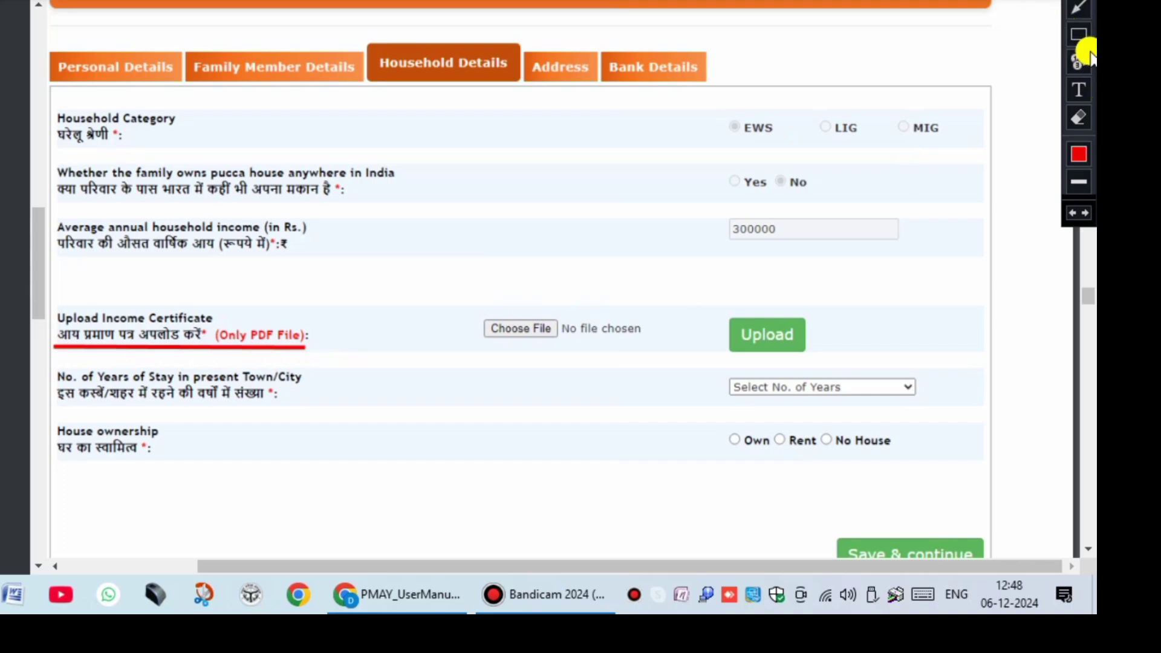
left_click(1079, 34)
mouse_move(449, 277)
left_mouse_down()
mouse_move(499, 354)
mouse_move(666, 357)
left_mouse_up()
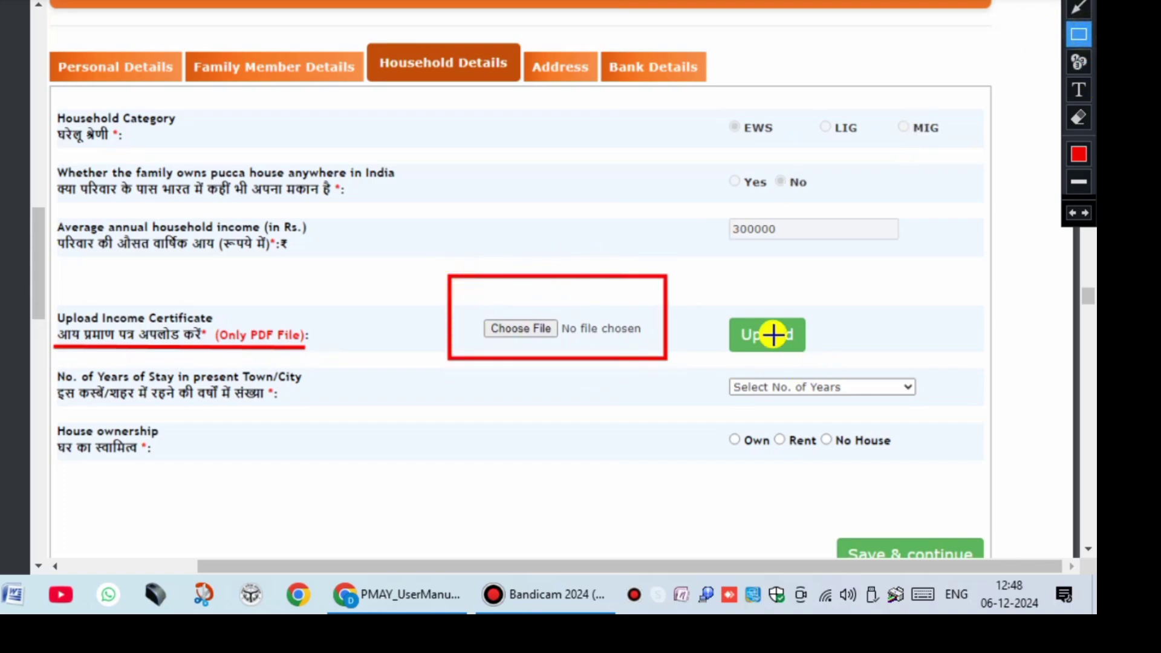
mouse_move(709, 292)
left_mouse_down()
mouse_move(731, 329)
mouse_move(841, 366)
left_mouse_up()
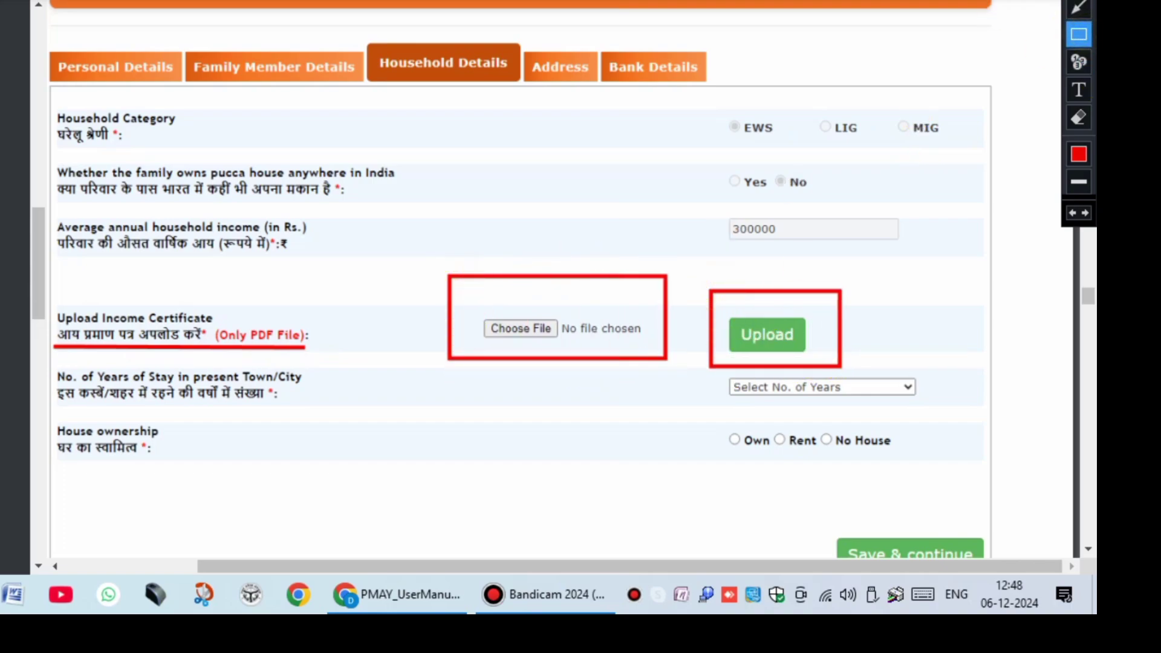
key("Escape")
key("ctrl+z")
key("ctrl+z")
key("ctrl+z")
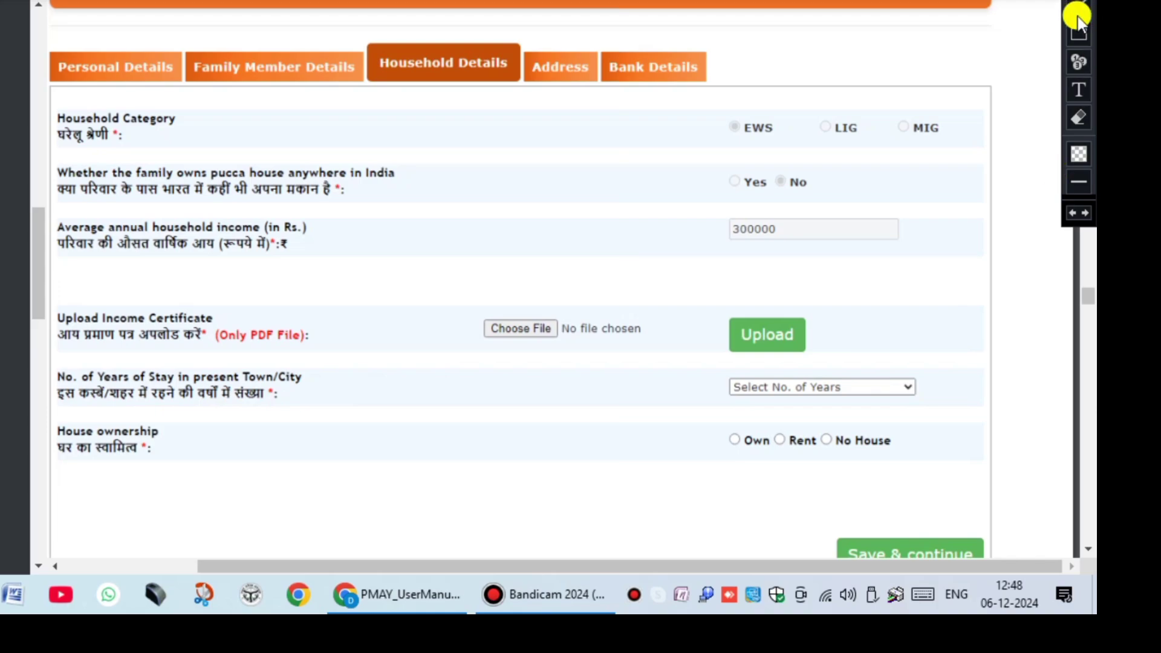
- Box the years-of-stay dropdown, the House ownership label and the Own, Rent and No House options in red, and undo all the boxes
left_click(1079, 34)
mouse_move(722, 361)
left_mouse_down()
mouse_move(910, 416)
mouse_move(934, 412)
left_mouse_up()
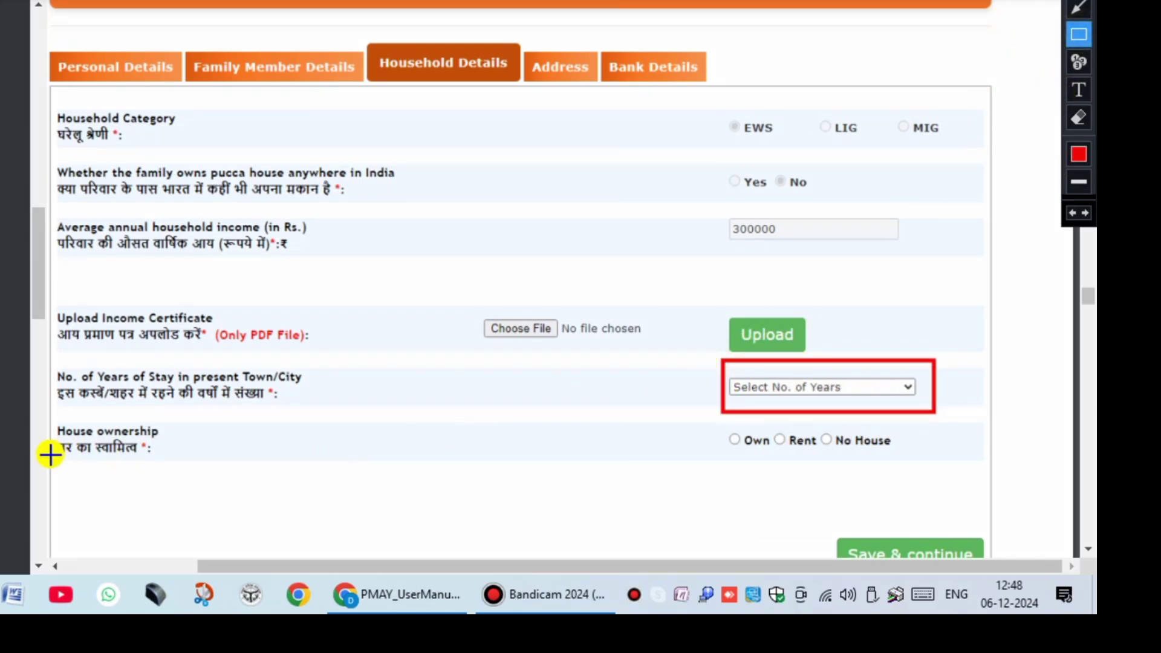
left_click_drag(54, 454, 161, 489)
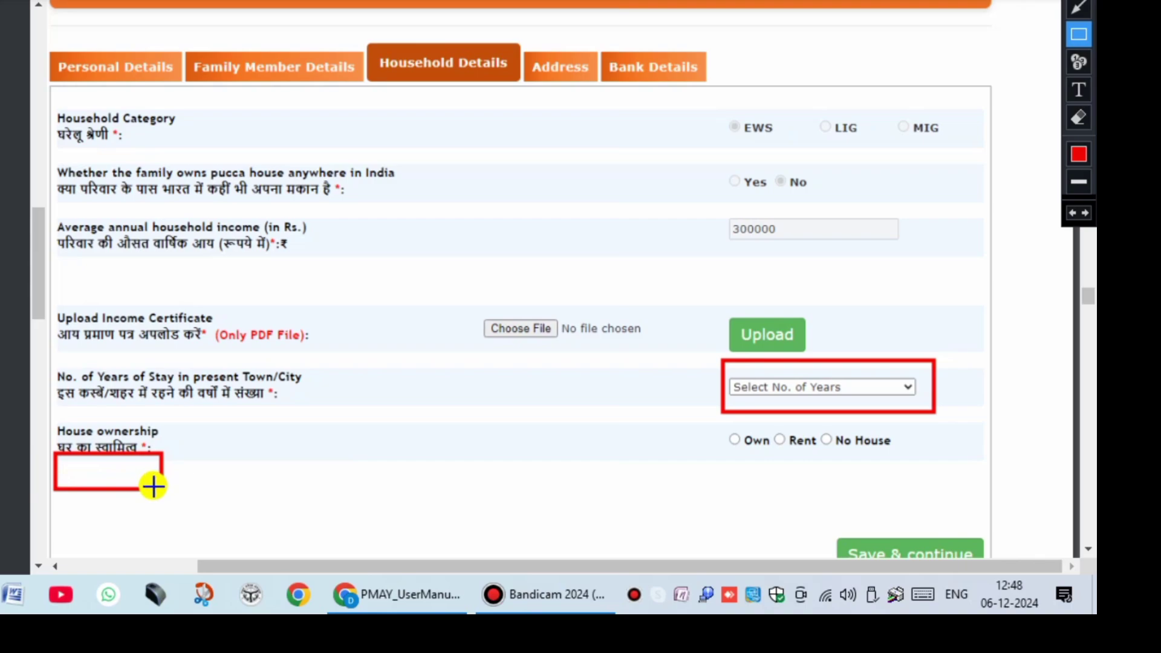
key("ctrl+z")
mouse_move(55, 422)
left_mouse_down()
mouse_move(151, 491)
mouse_move(161, 484)
left_mouse_up()
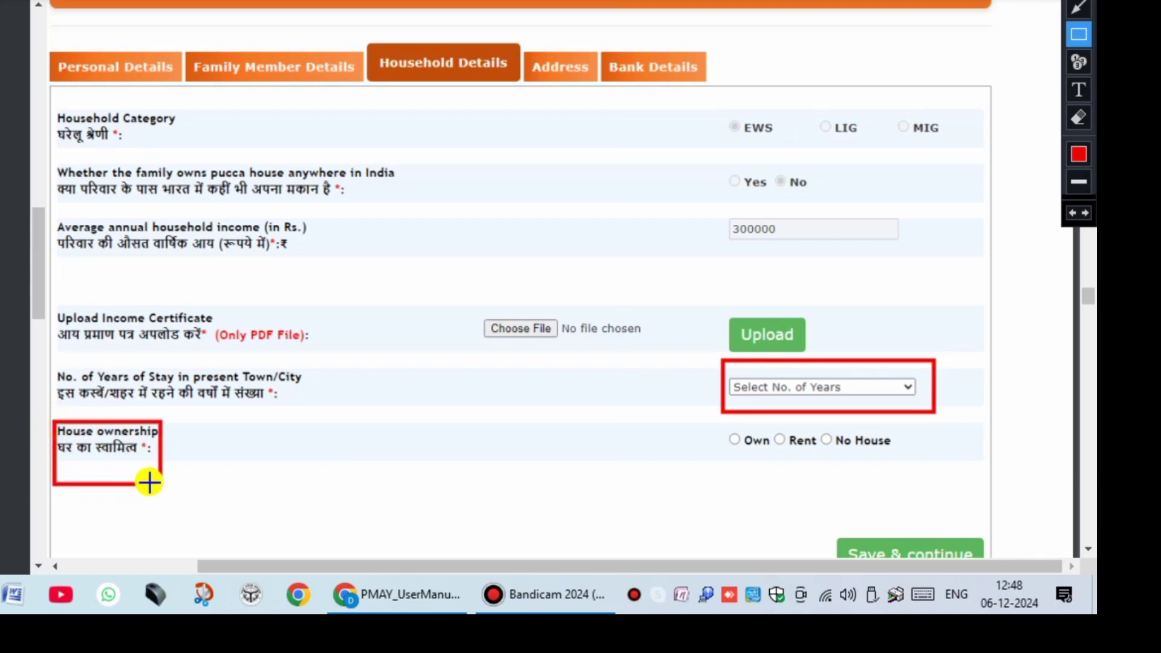
mouse_move(727, 430)
left_mouse_down()
mouse_move(767, 466)
mouse_move(783, 454)
mouse_move(821, 467)
left_mouse_up()
mouse_move(829, 422)
left_mouse_down()
mouse_move(834, 446)
mouse_move(893, 470)
left_mouse_up()
key("ctrl+z")
key("ctrl+z")
key("ctrl+z")
key("ctrl+z")
key("ctrl+z")
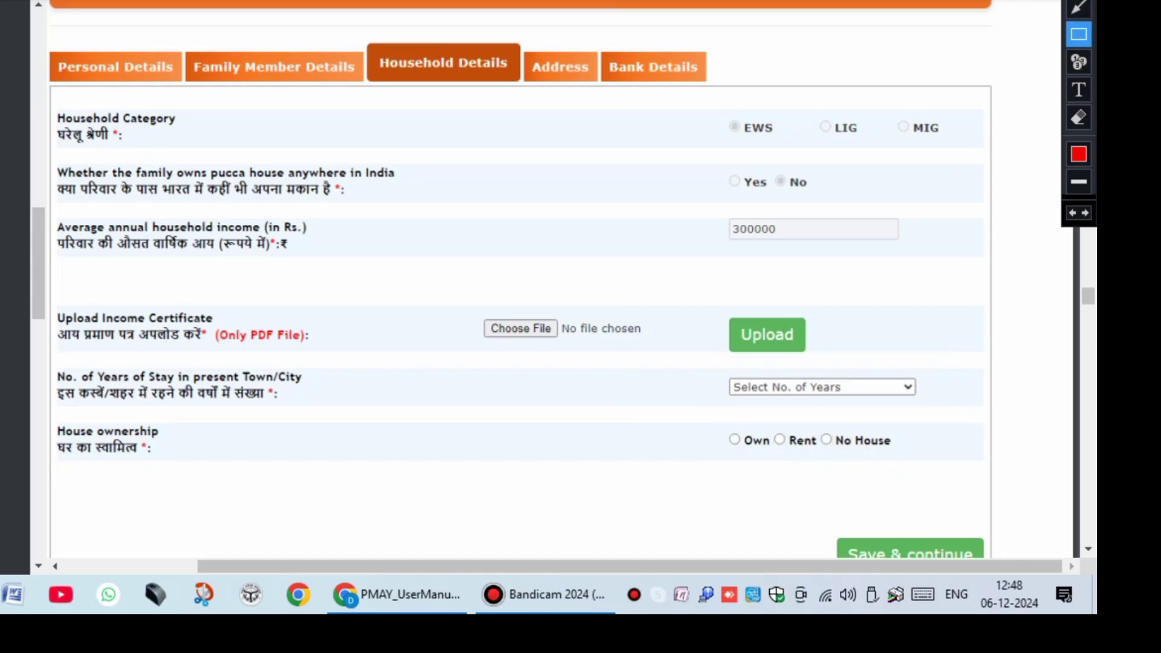
- Box the Save & continue button below the Household Details fields in red, and undo the box
scroll(837, 316, "down", 3)
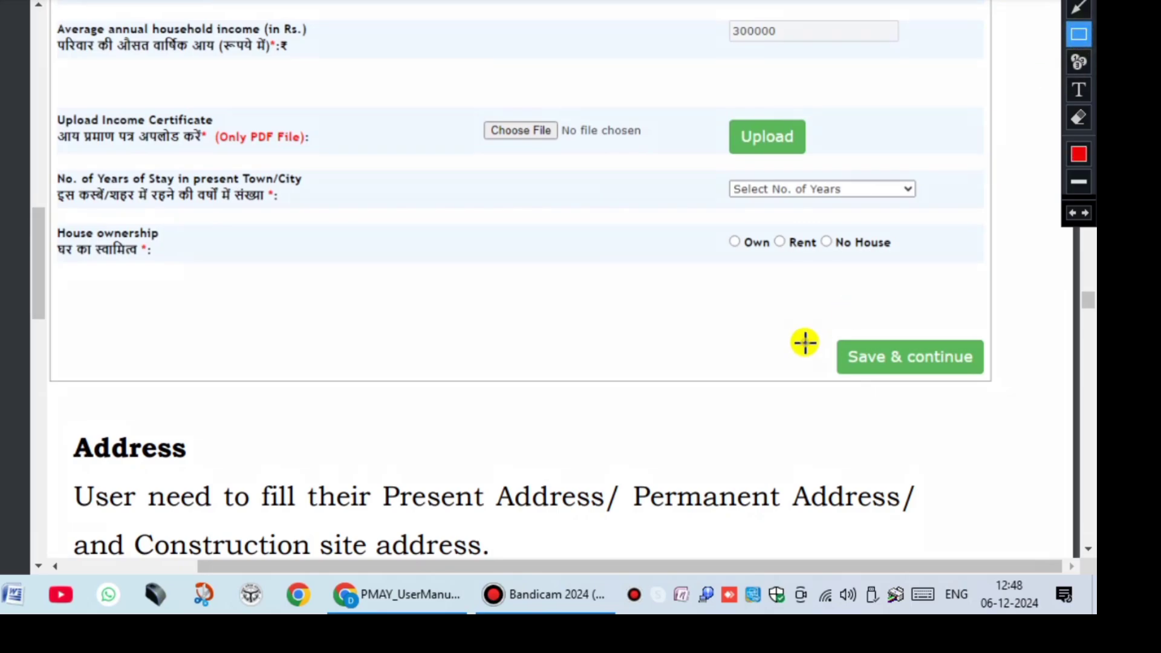
mouse_move(805, 315)
left_mouse_down()
mouse_move(933, 415)
mouse_move(977, 391)
mouse_move(997, 397)
left_mouse_up()
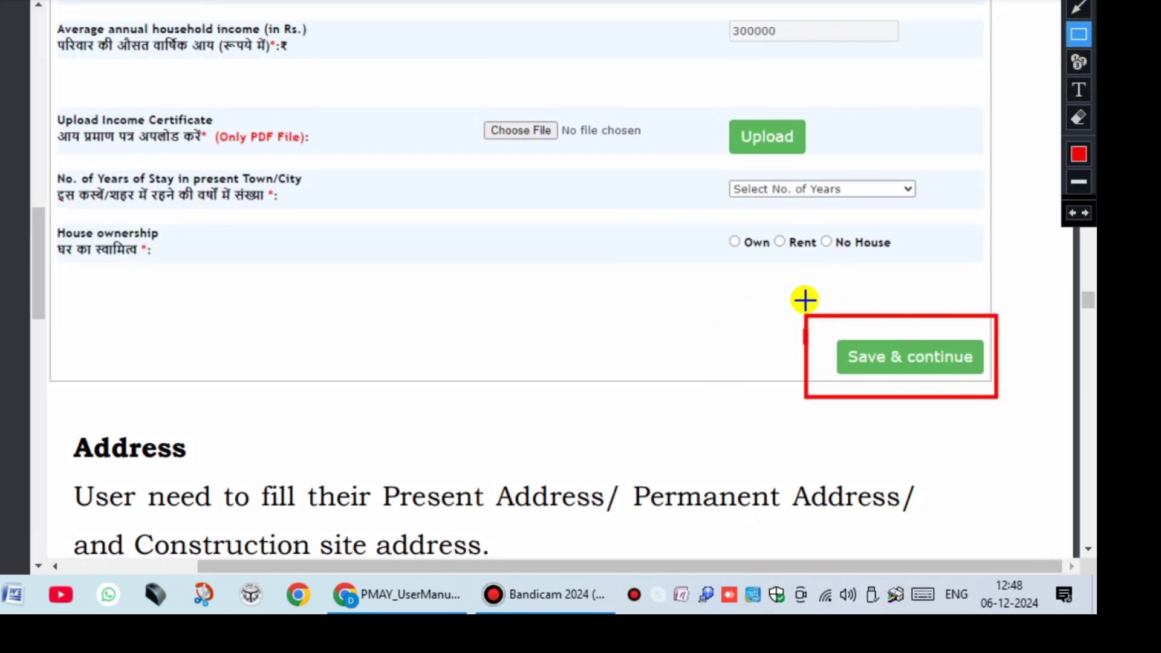
key("ctrl+z")
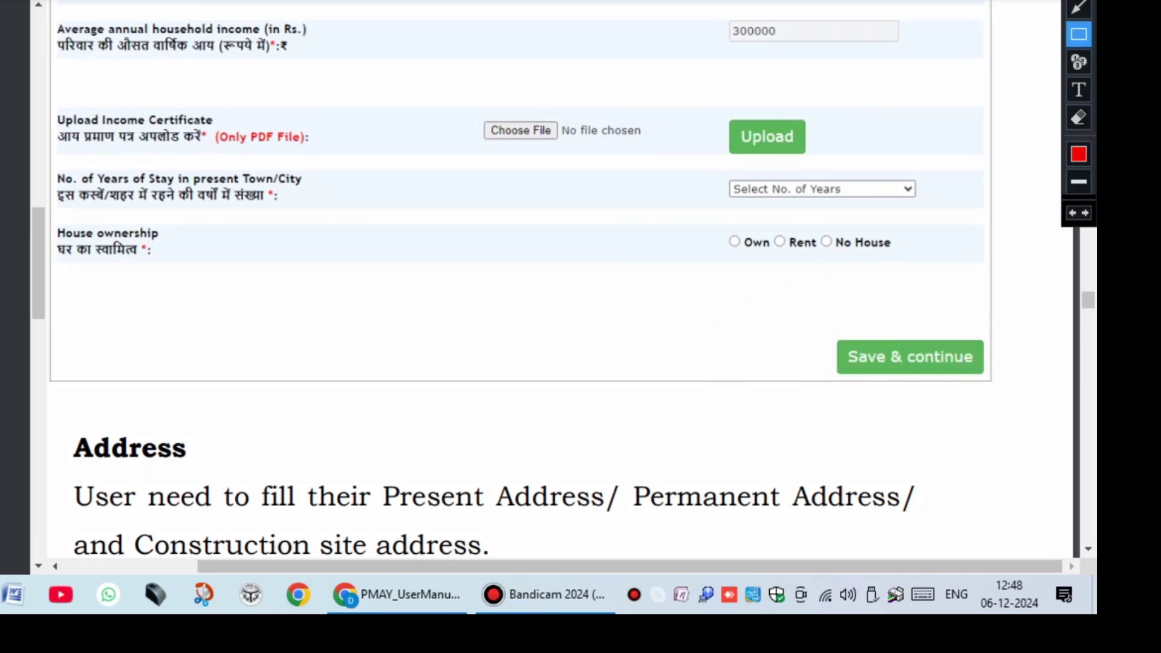
- Examine the Address page of the beneficiary survey form in the manual, enlarged to show both address columns
left_click(1079, 34)
scroll(565, 232, "down", 20)
scroll(466, 259, "up", 5)
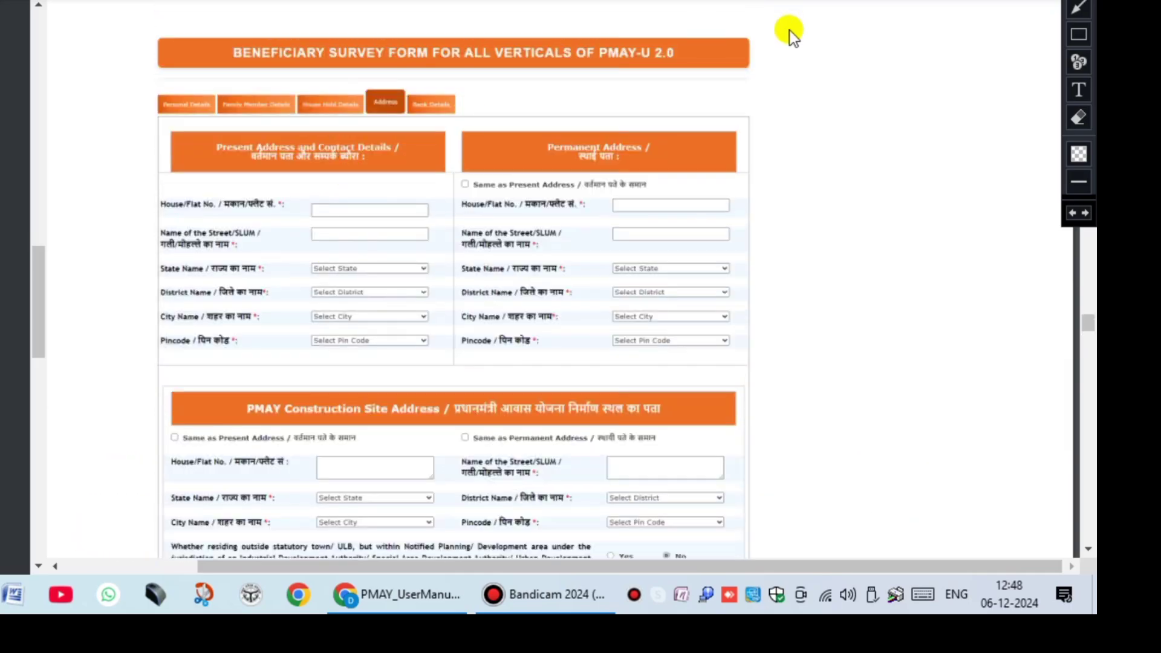
key("ctrl+plus")
key("ctrl+plus")
key("ctrl+plus")
key("ctrl+plus")
key("ctrl+plus")
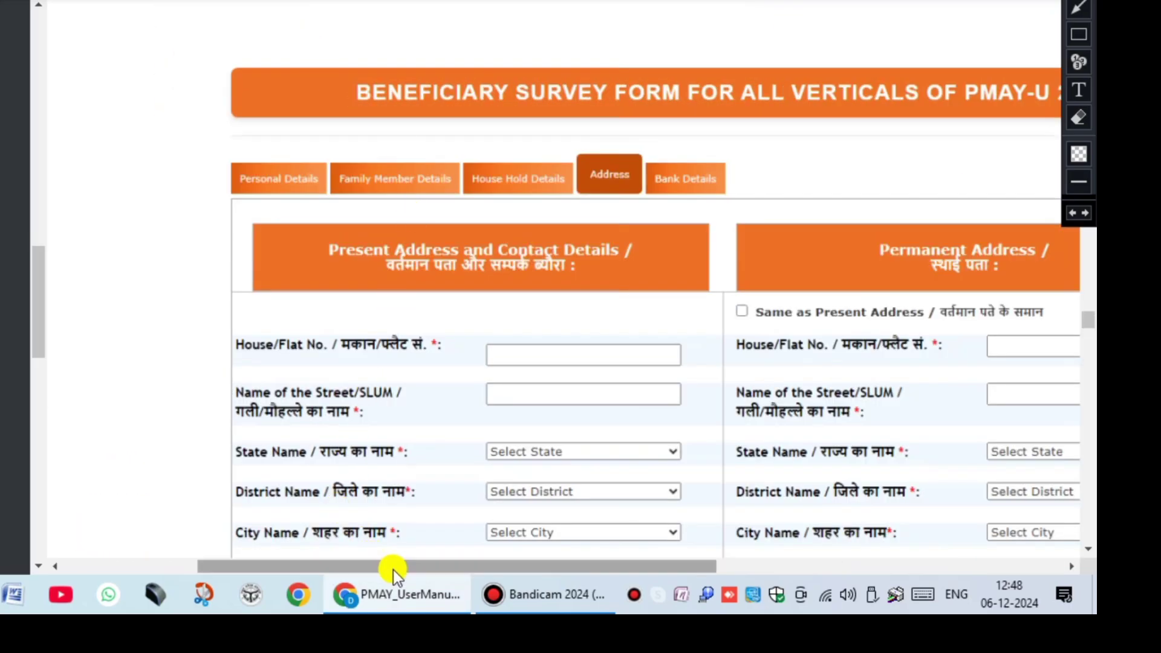
left_click_drag(393, 569, 483, 571)
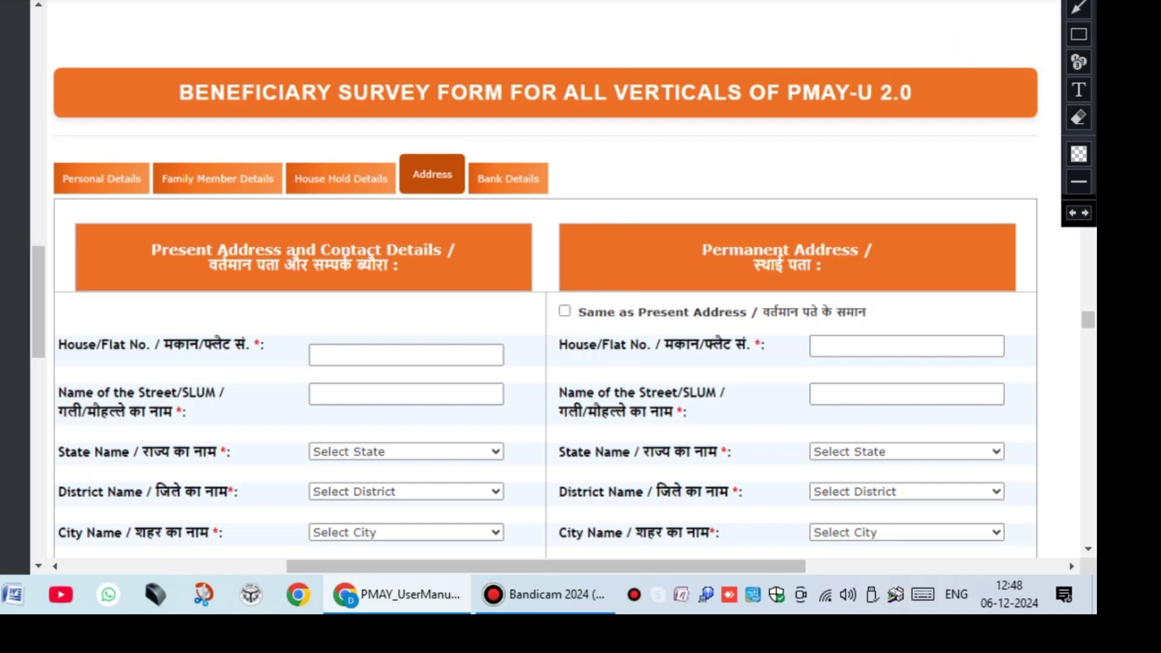
- Box the Address tab of the beneficiary survey form in red, and clear the box
left_click(1079, 34)
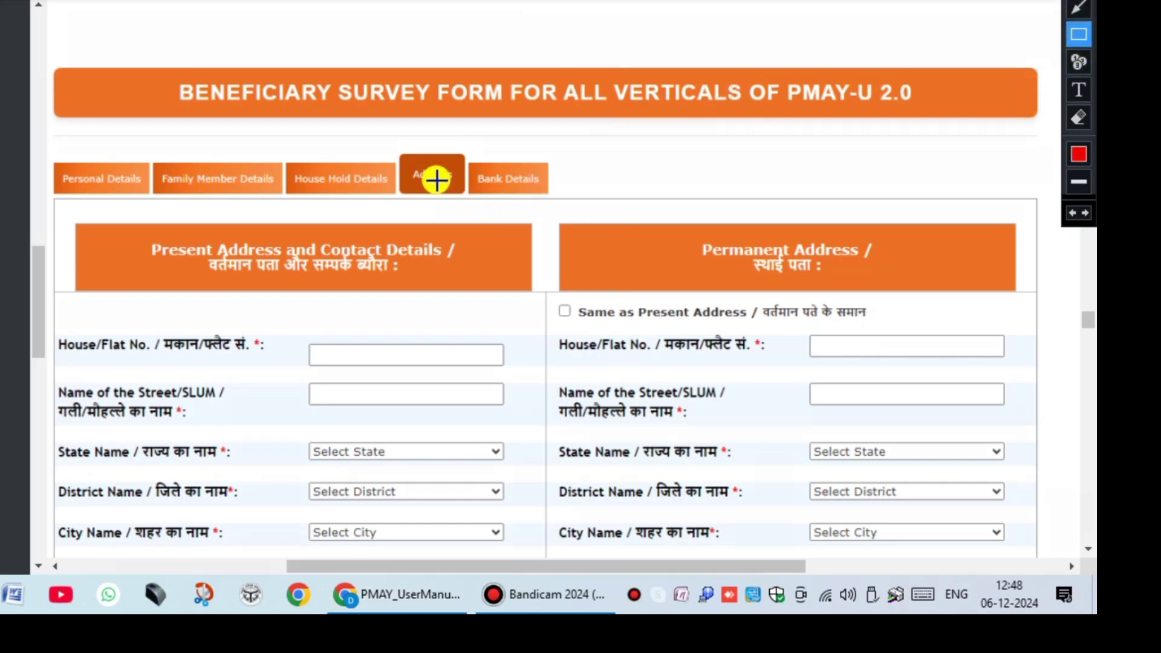
left_click_drag(401, 146, 471, 210)
left_click(1079, 34)
left_click(1078, 34)
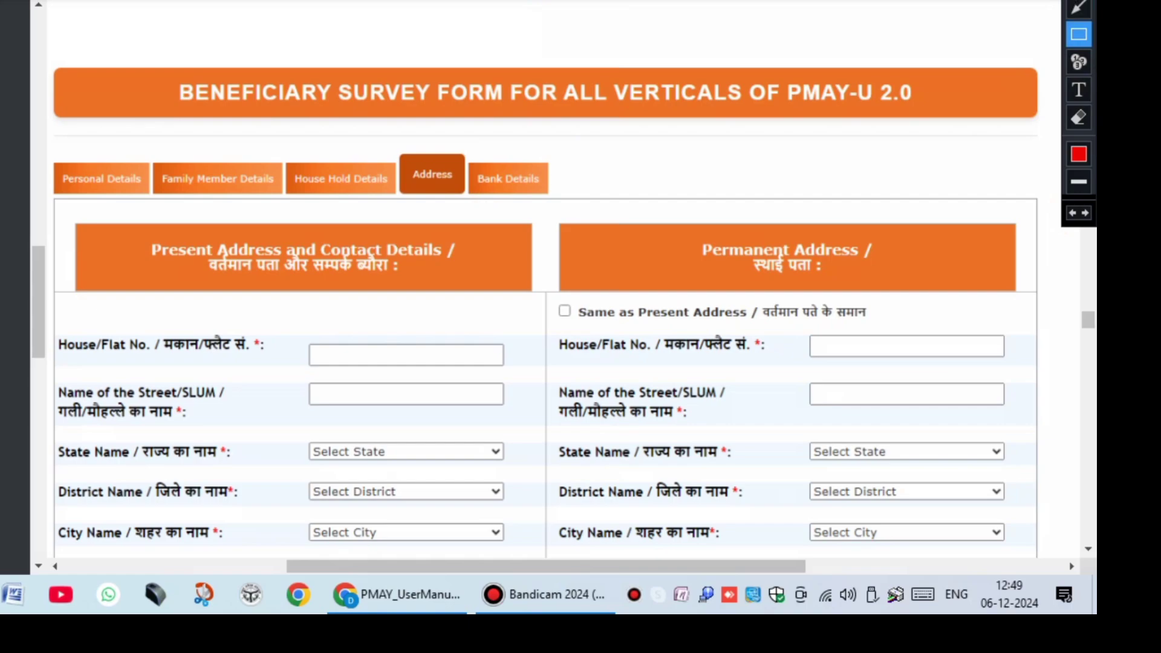
scroll(1072, 304, "down", 3)
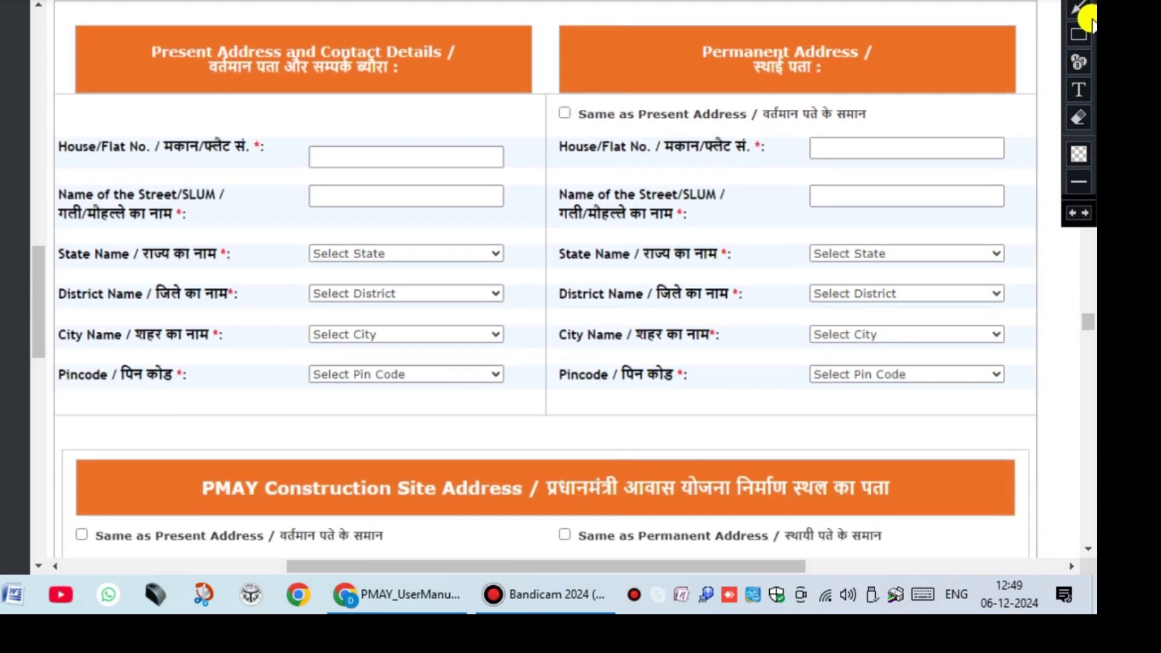
left_click(1079, 34)
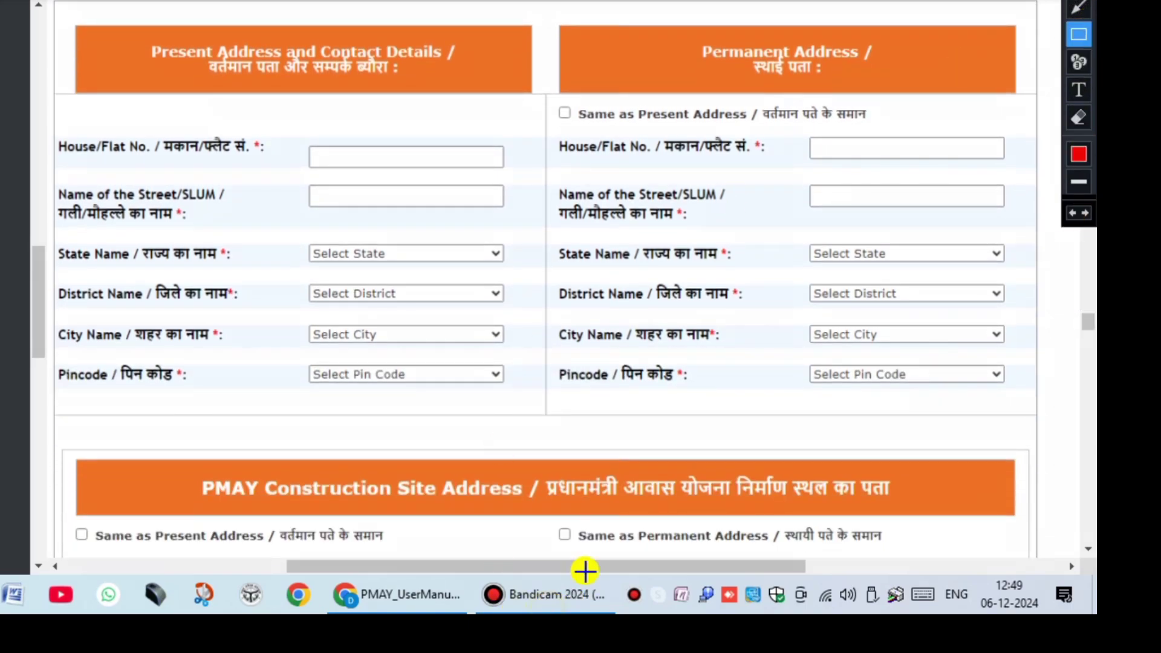
left_click(591, 599)
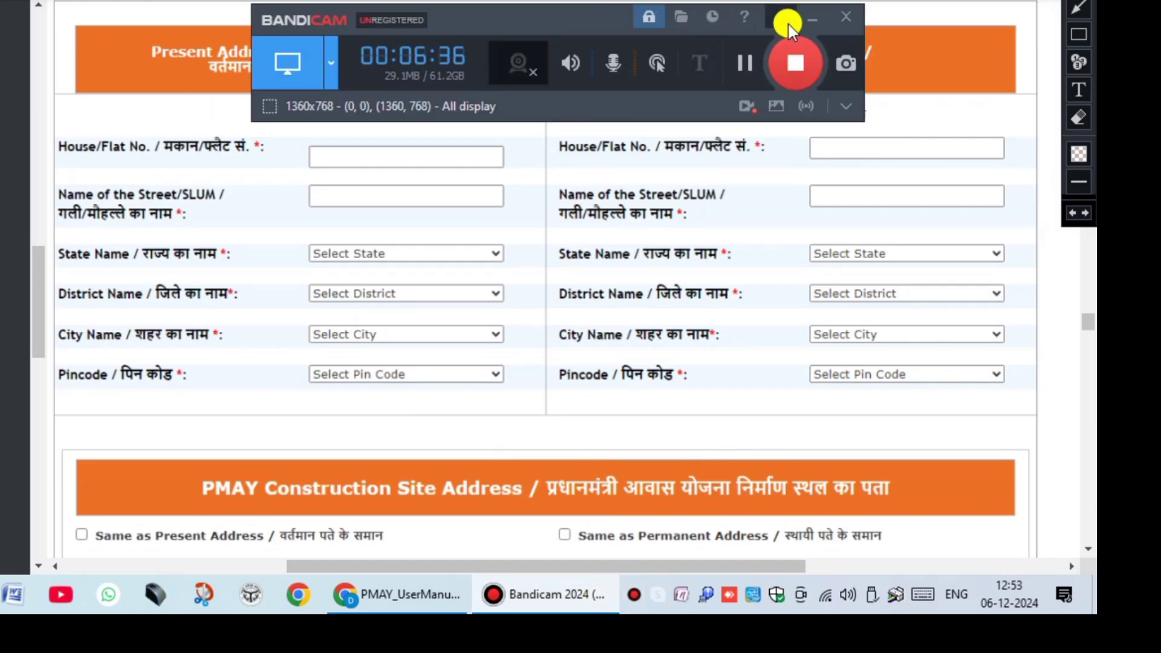
left_click(810, 21)
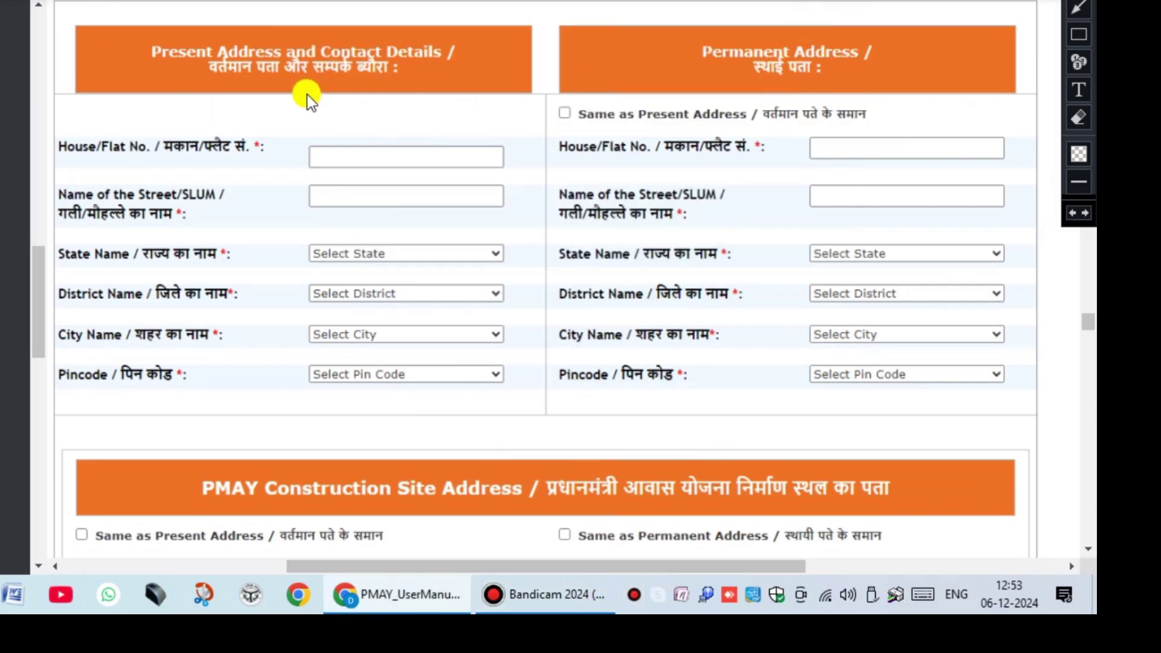
scroll(499, 107, "up", 3)
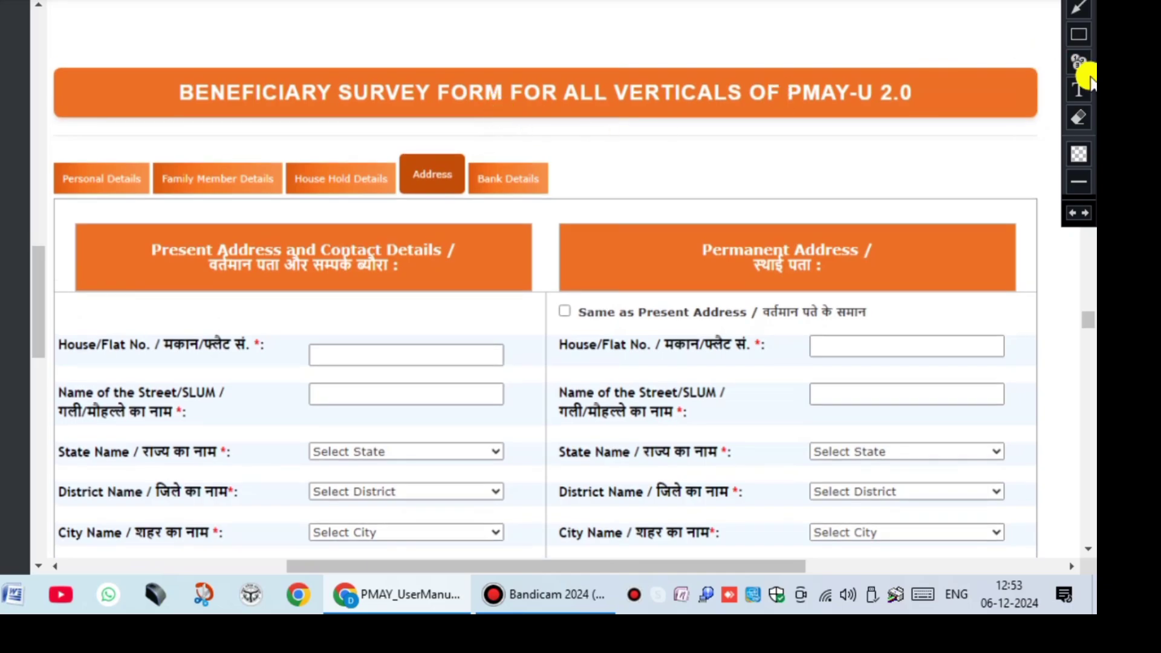
- Box the Present Address fields in red one by one: House/Flat No., Street/SLUM, State, District, City and Pincode
scroll(744, 161, "down", 3)
left_click(1079, 34)
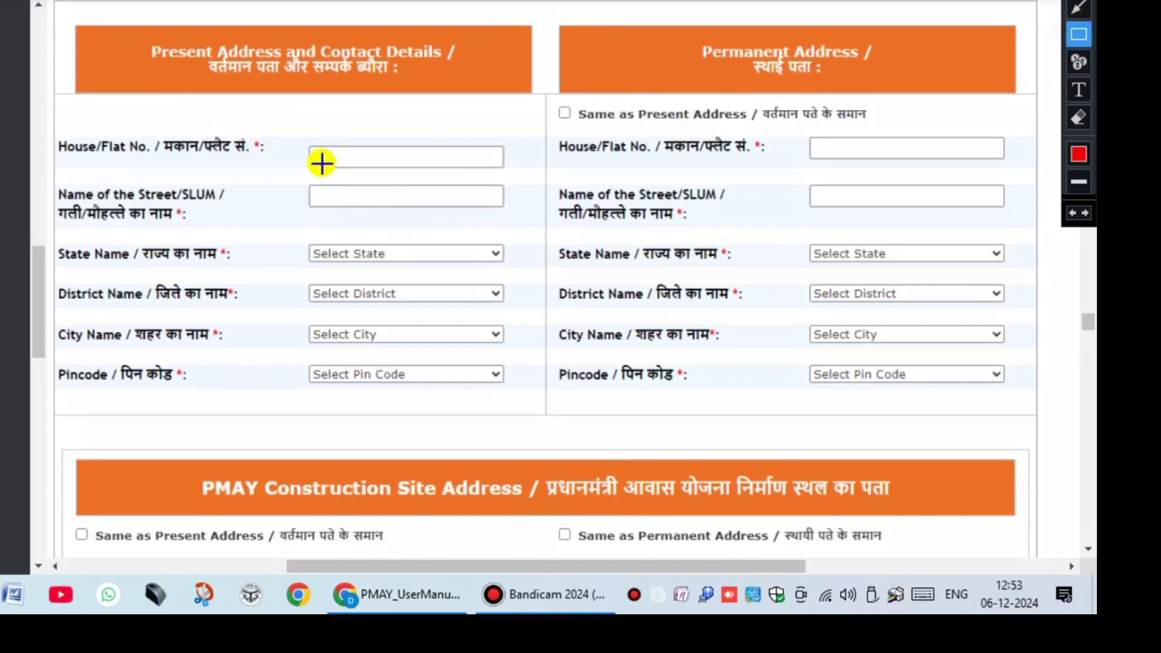
mouse_move(289, 129)
left_mouse_down()
mouse_move(363, 173)
mouse_move(526, 179)
left_mouse_up()
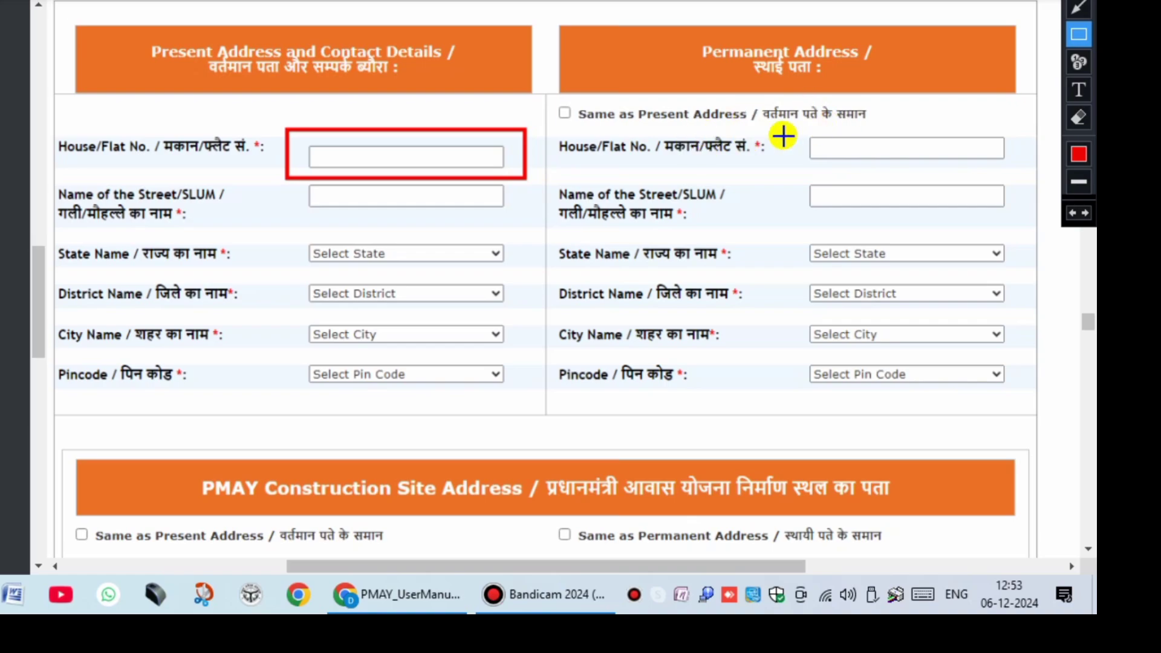
mouse_move(302, 183)
left_mouse_down()
mouse_move(336, 207)
mouse_move(518, 234)
mouse_move(518, 219)
left_mouse_up()
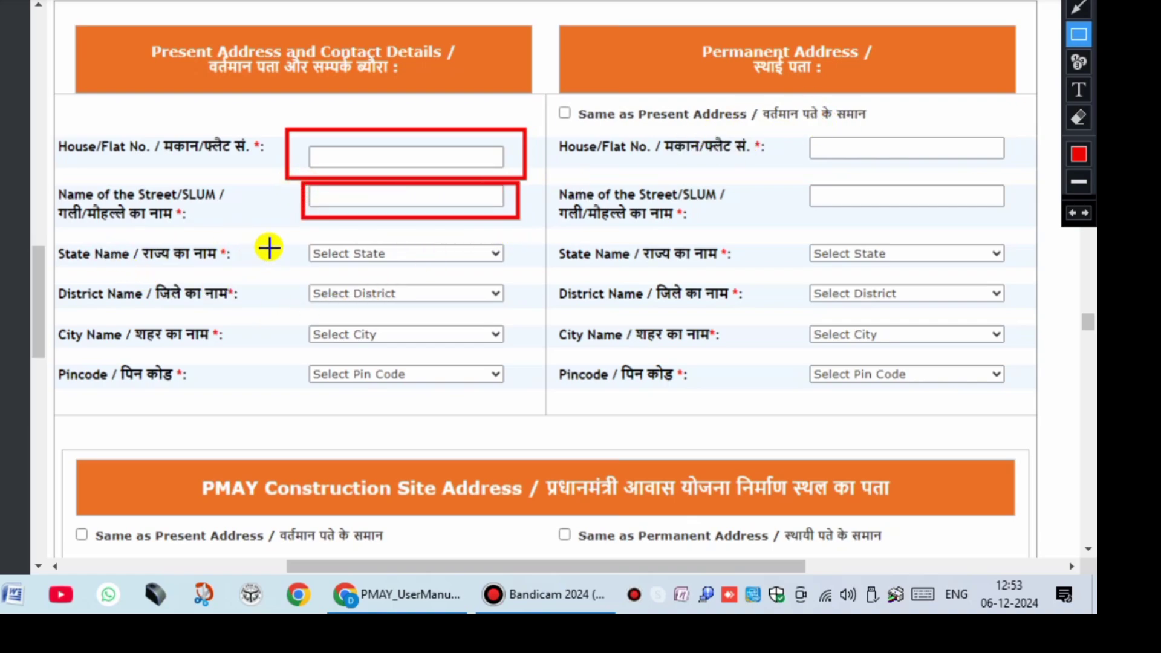
left_click_drag(308, 236, 517, 273)
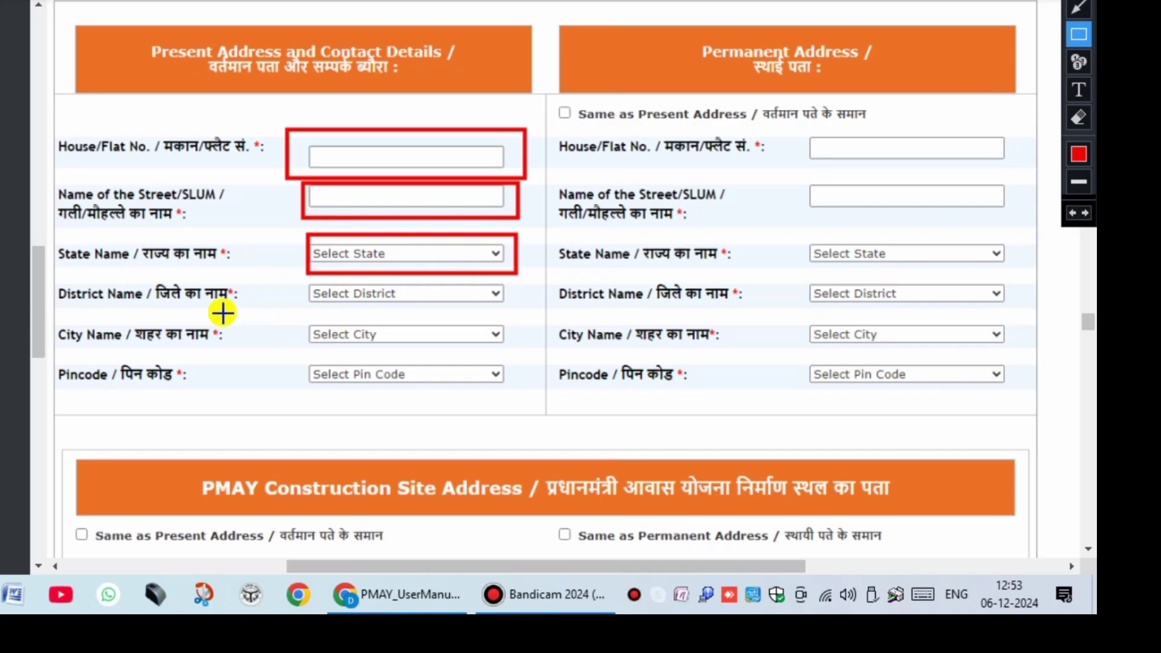
left_click_drag(307, 282, 508, 316)
mouse_move(310, 325)
left_mouse_down()
mouse_move(319, 336)
mouse_move(504, 347)
left_mouse_up()
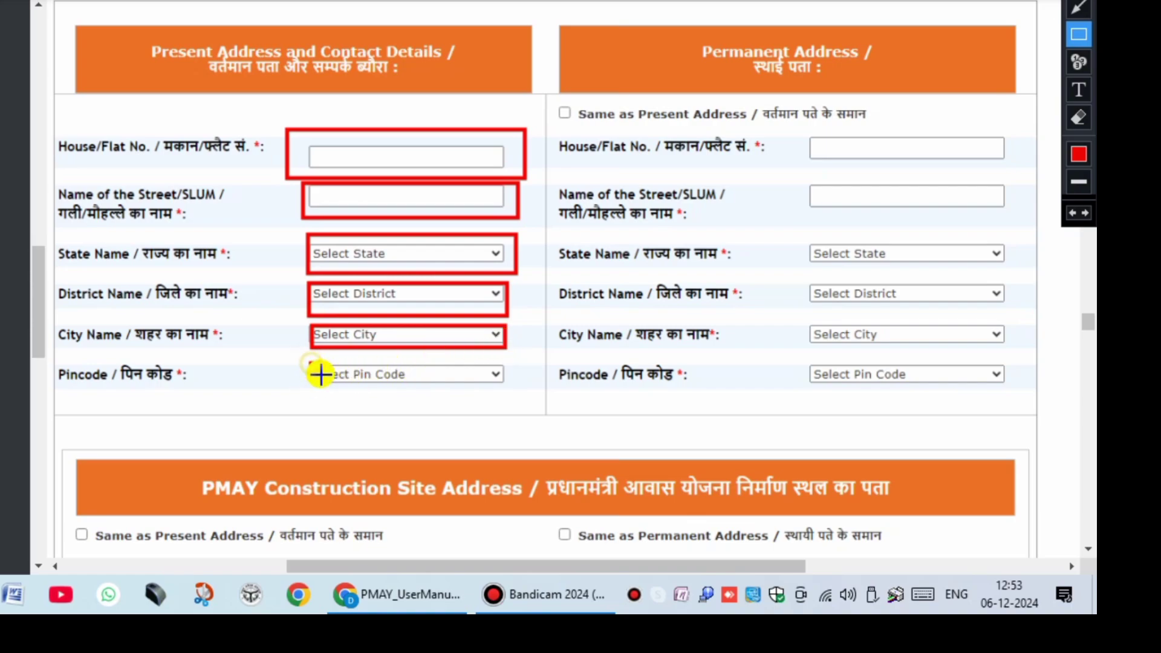
mouse_move(320, 374)
left_mouse_down()
mouse_move(444, 402)
mouse_move(508, 393)
left_mouse_up()
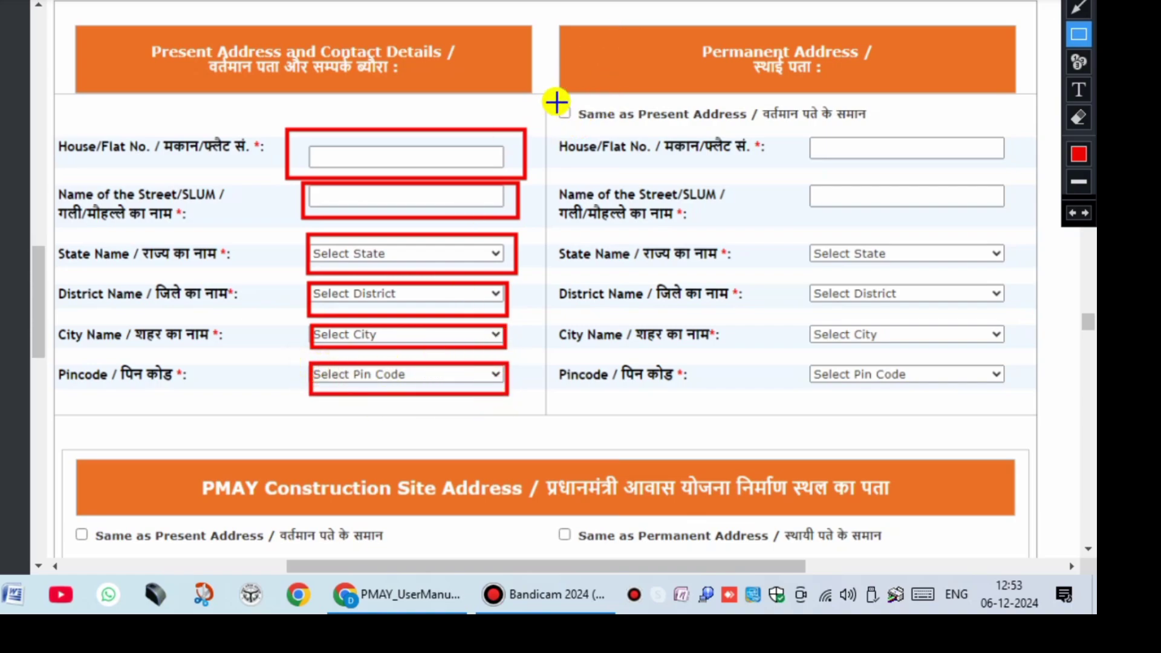
- Box the Same as Present Address checkbox and the whole column of Permanent Address fields in red, and undo all the boxes
left_click_drag(550, 98, 598, 132)
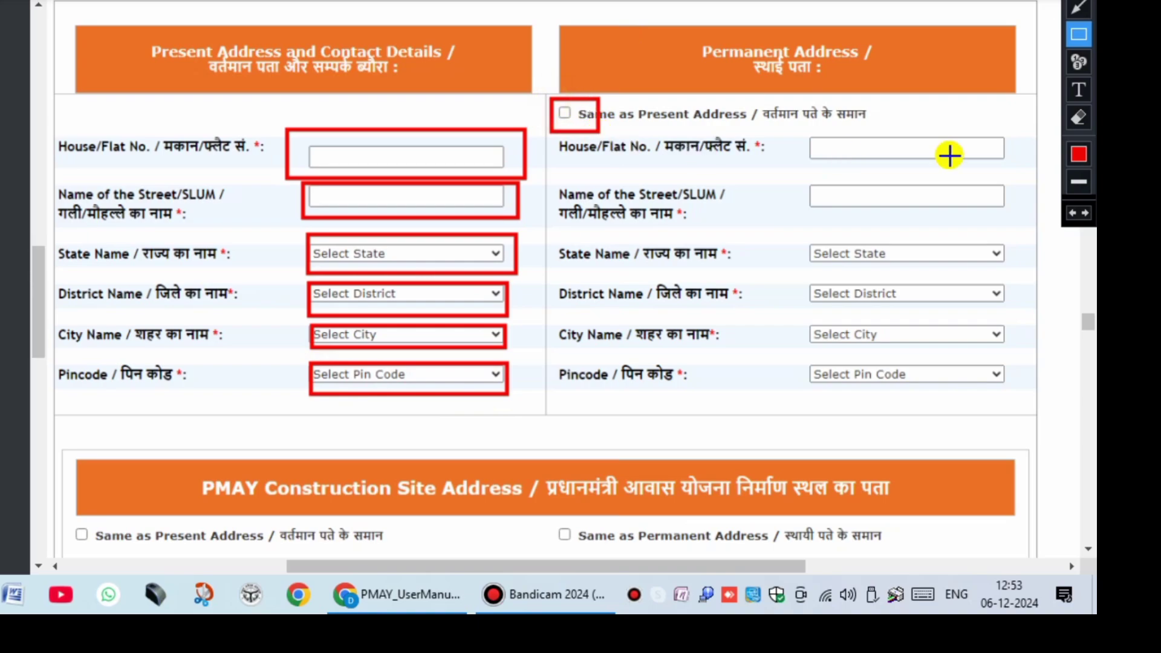
mouse_move(787, 115)
left_mouse_down()
mouse_move(899, 319)
mouse_move(1031, 420)
mouse_move(1010, 405)
left_mouse_up()
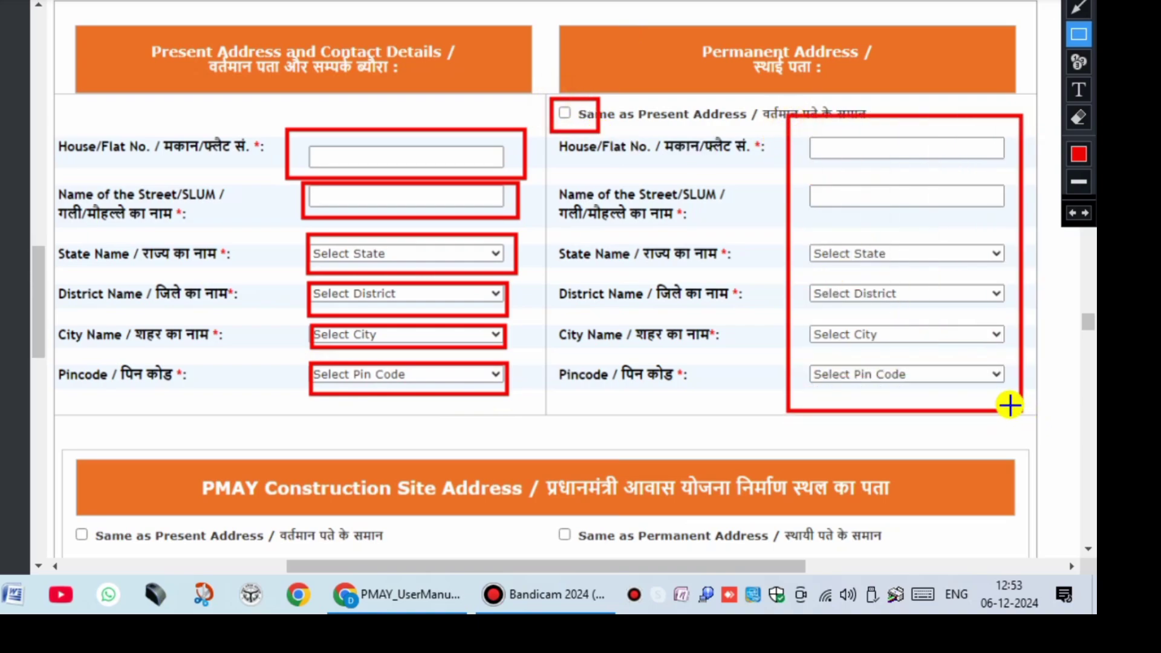
key("ctrl+z")
key("ctrl+z")
key("ctrl+z")
key("ctrl+z")
key("ctrl+z")
key("ctrl+z")
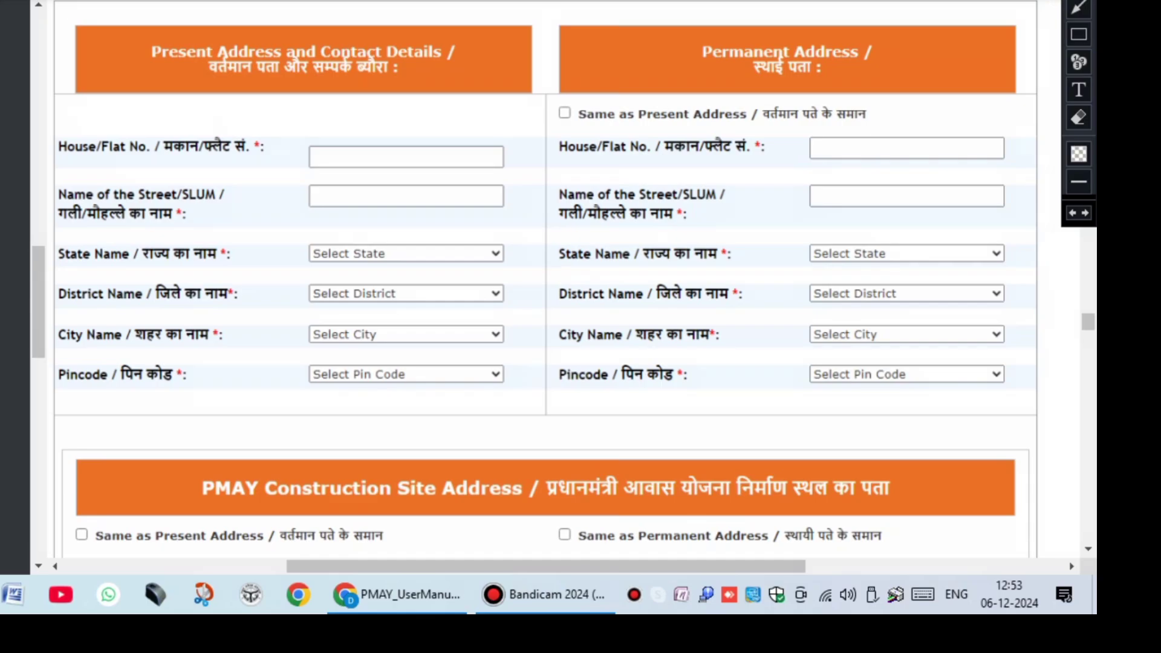
- Box the PMAY Construction Site Address heading and its Same as Present and Same as Permanent Address checkboxes in red, and clear the boxes
scroll(624, 244, "down", 5)
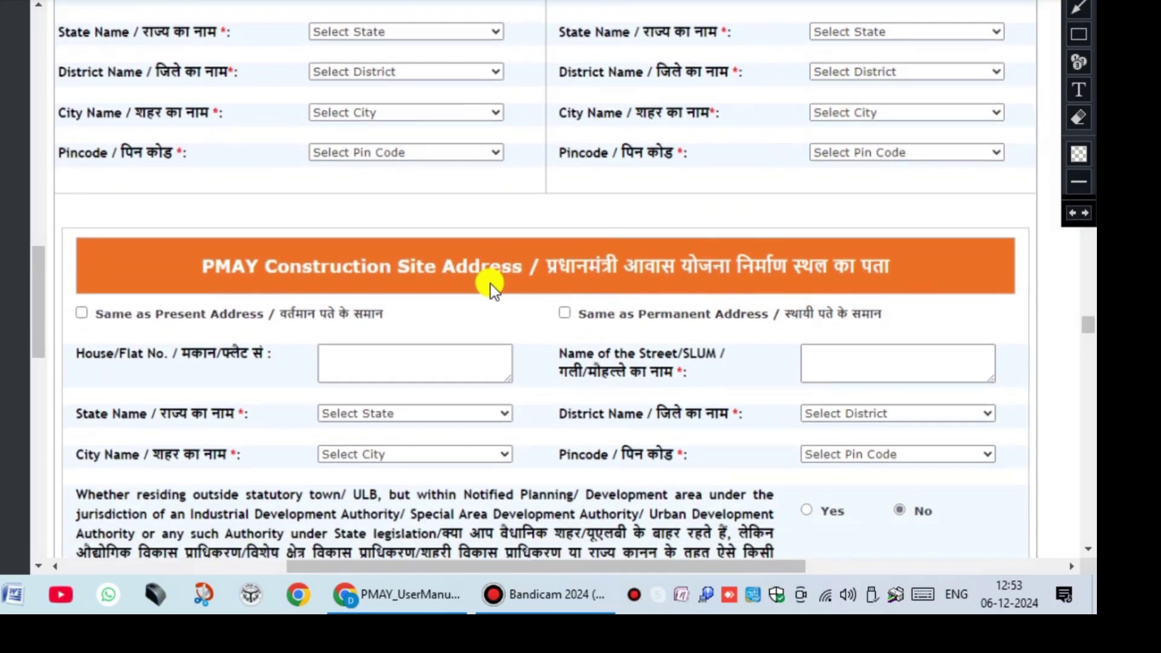
scroll(409, 287, "down", 2)
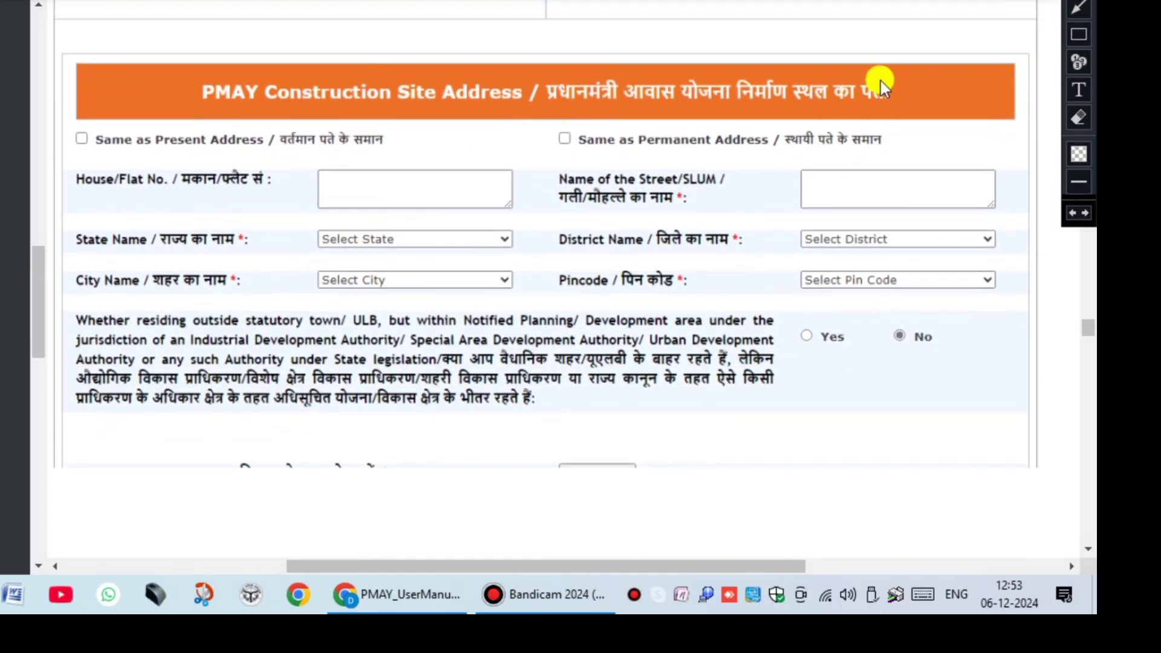
left_click(1078, 34)
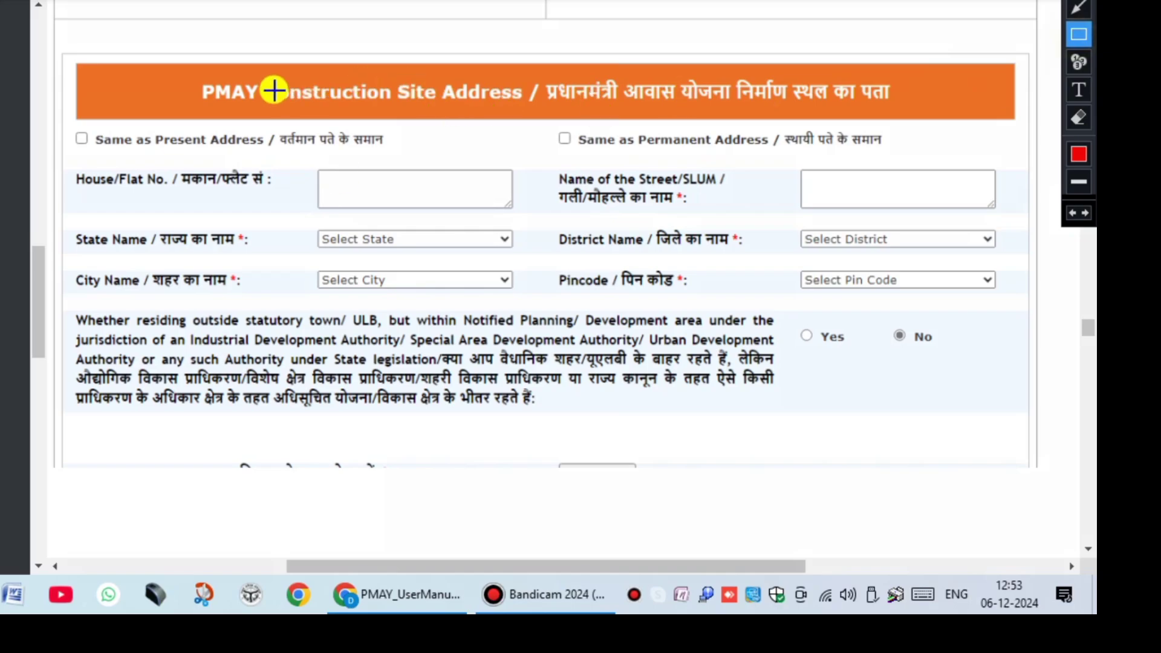
left_click_drag(191, 69, 905, 113)
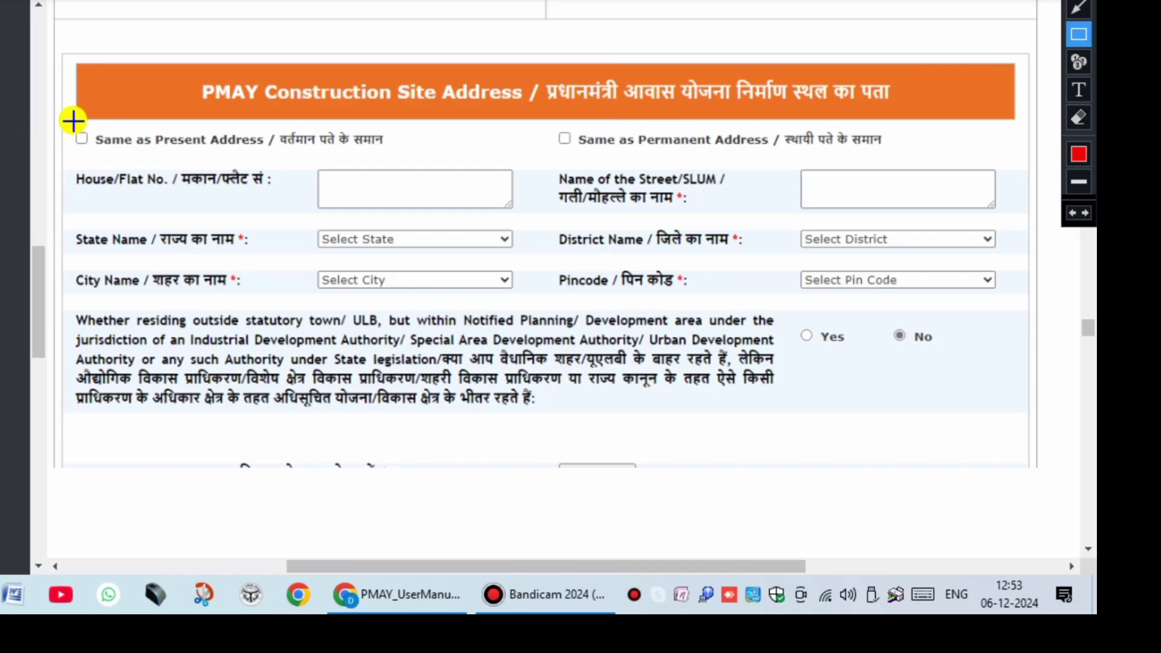
left_click_drag(73, 121, 98, 147)
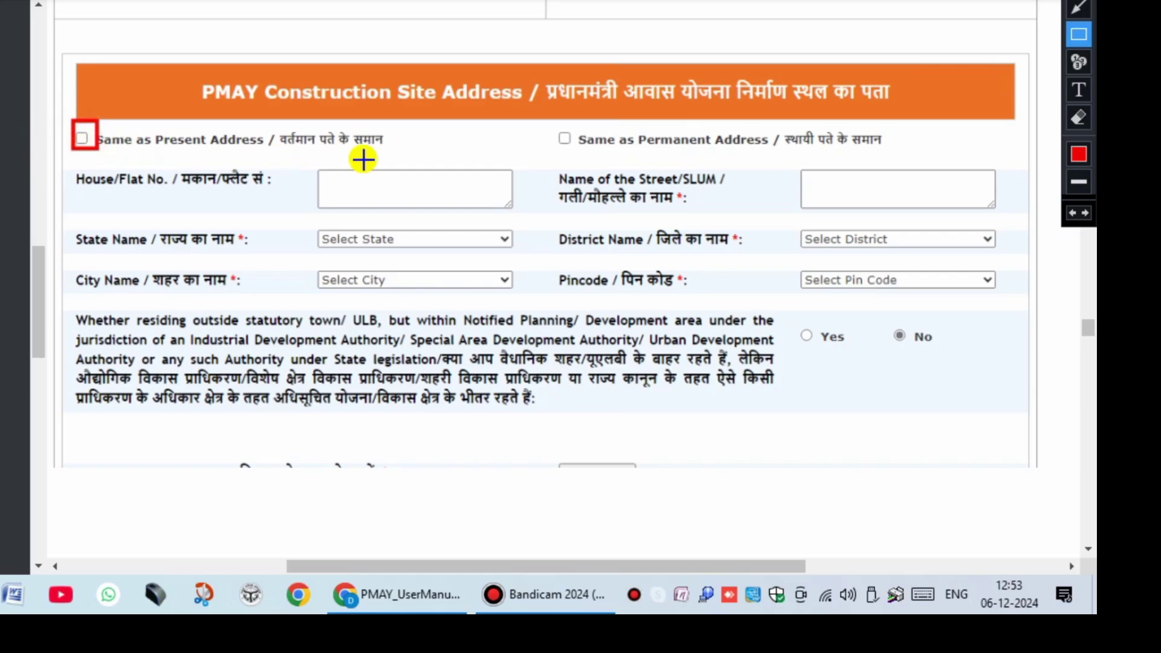
left_click_drag(553, 116, 581, 147)
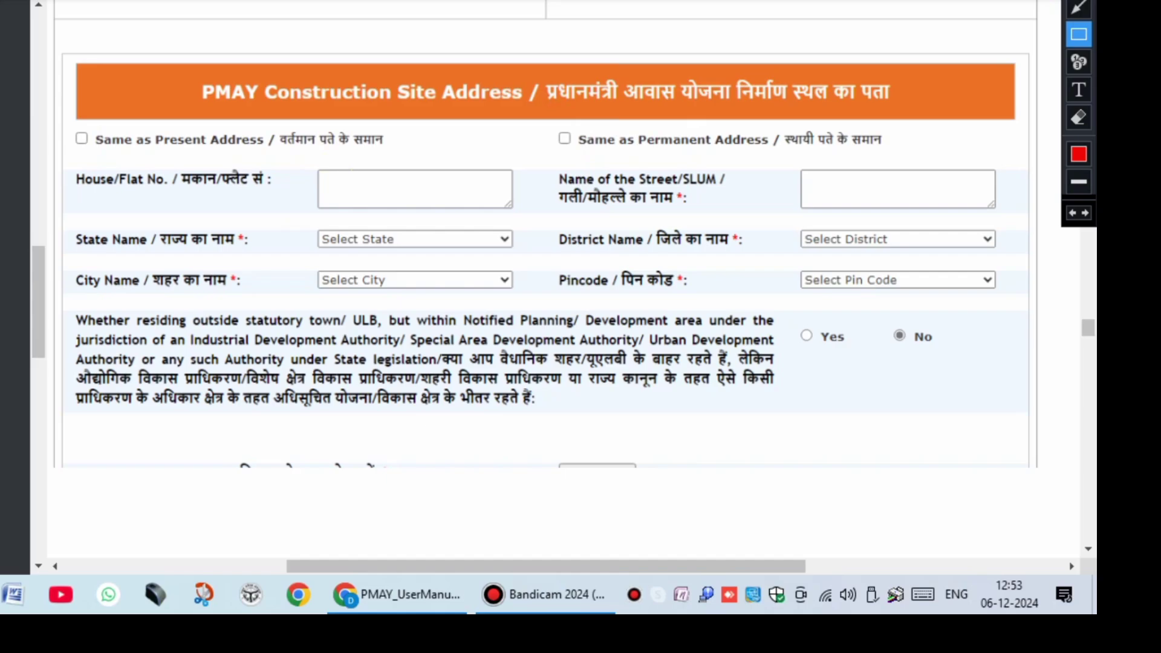
- Box the construction site's House/Flat No., State and City fields and the Same as Permanent Address checkbox in red, and undo the boxes
left_click(1076, 32)
left_click_drag(294, 157, 517, 219)
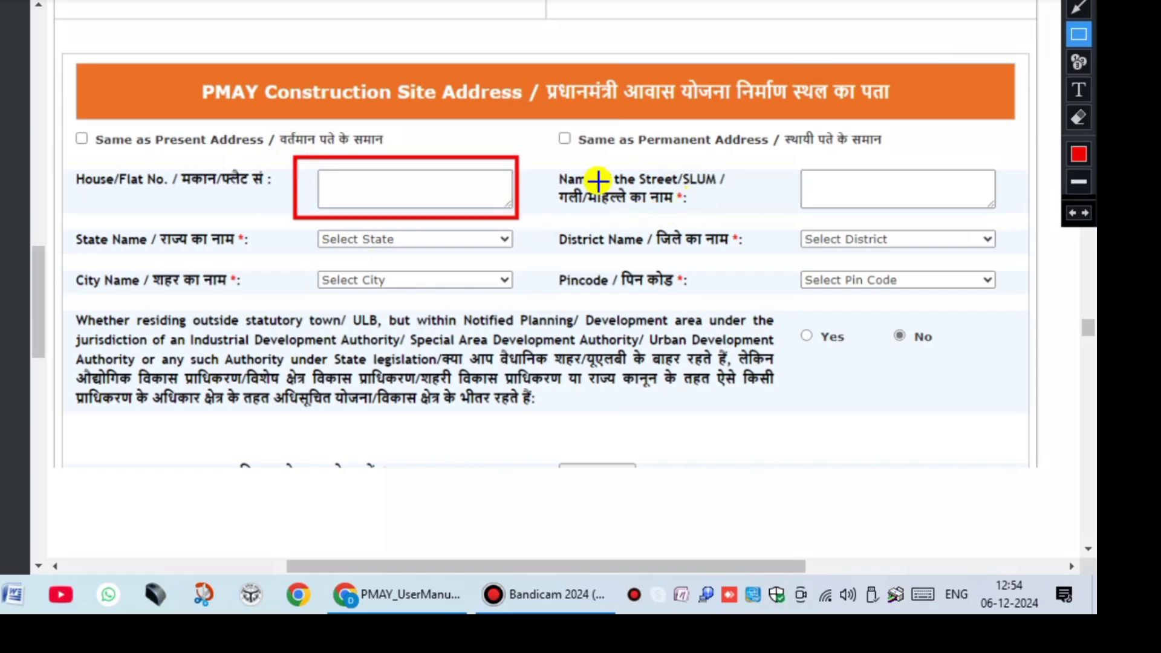
left_click_drag(316, 232, 506, 249)
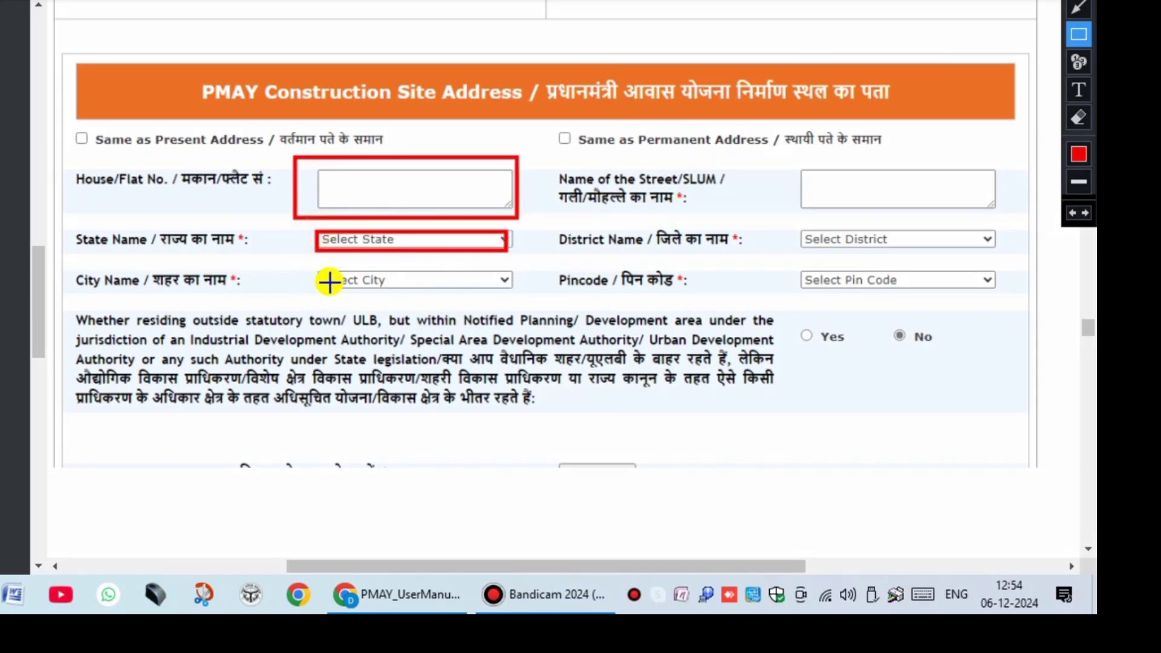
mouse_move(310, 264)
left_mouse_down()
mouse_move(337, 290)
mouse_move(516, 298)
left_mouse_up()
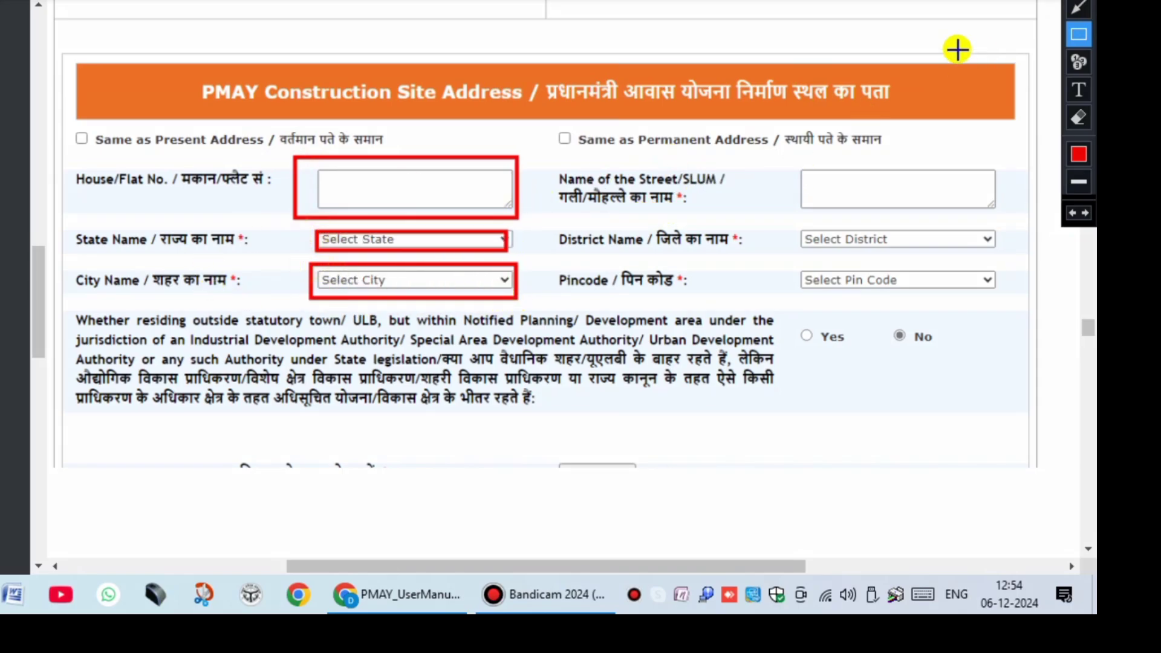
left_click_drag(550, 123, 585, 168)
key("ctrl+z")
key("ctrl+z")
key("ctrl+z")
key("ctrl+z")
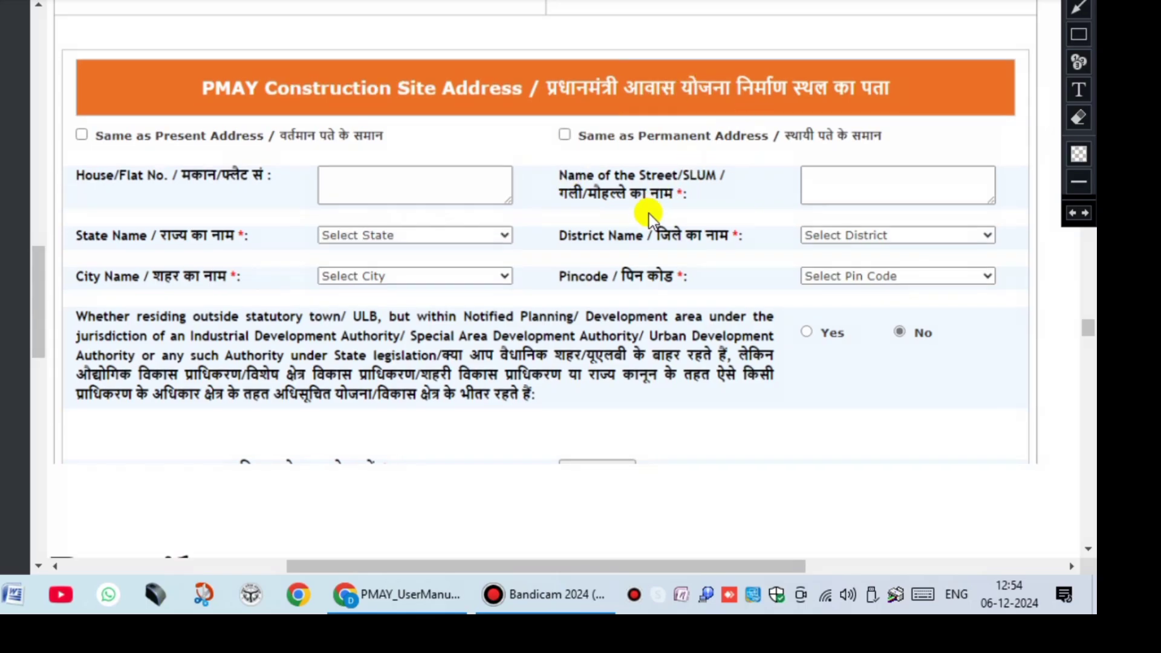
- Box the Bank Details tab in red on the manual's bank details page
scroll(648, 213, "down", 10)
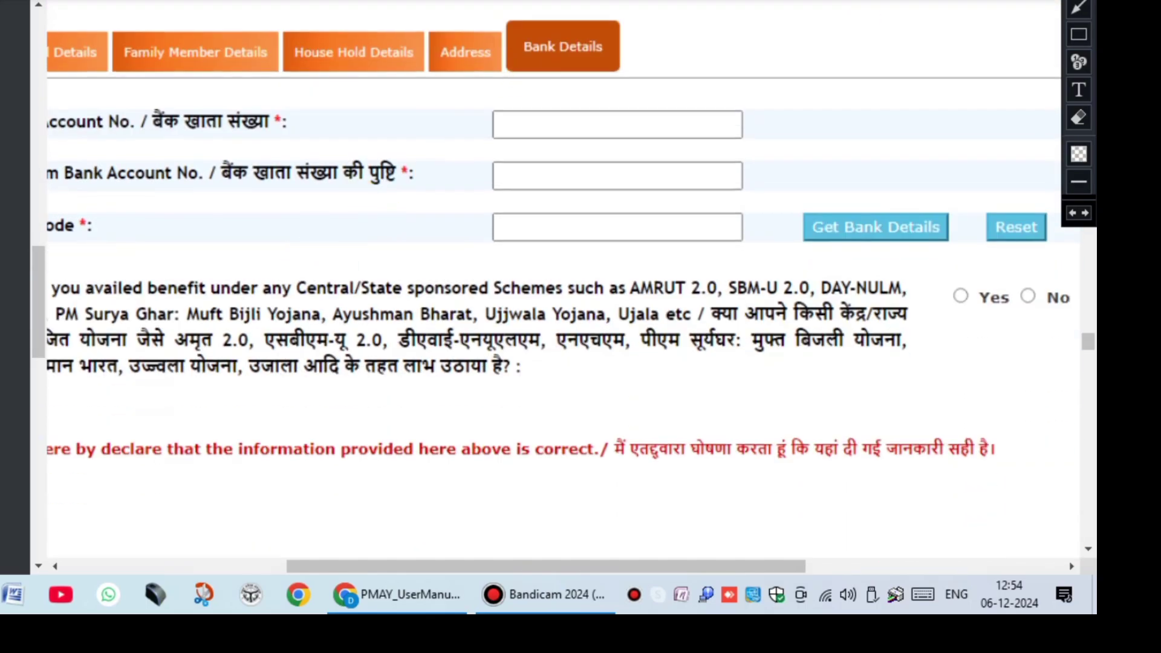
left_click(1079, 34)
mouse_move(502, 9)
left_mouse_down()
mouse_move(521, 38)
mouse_move(635, 73)
mouse_move(621, 79)
left_mouse_up()
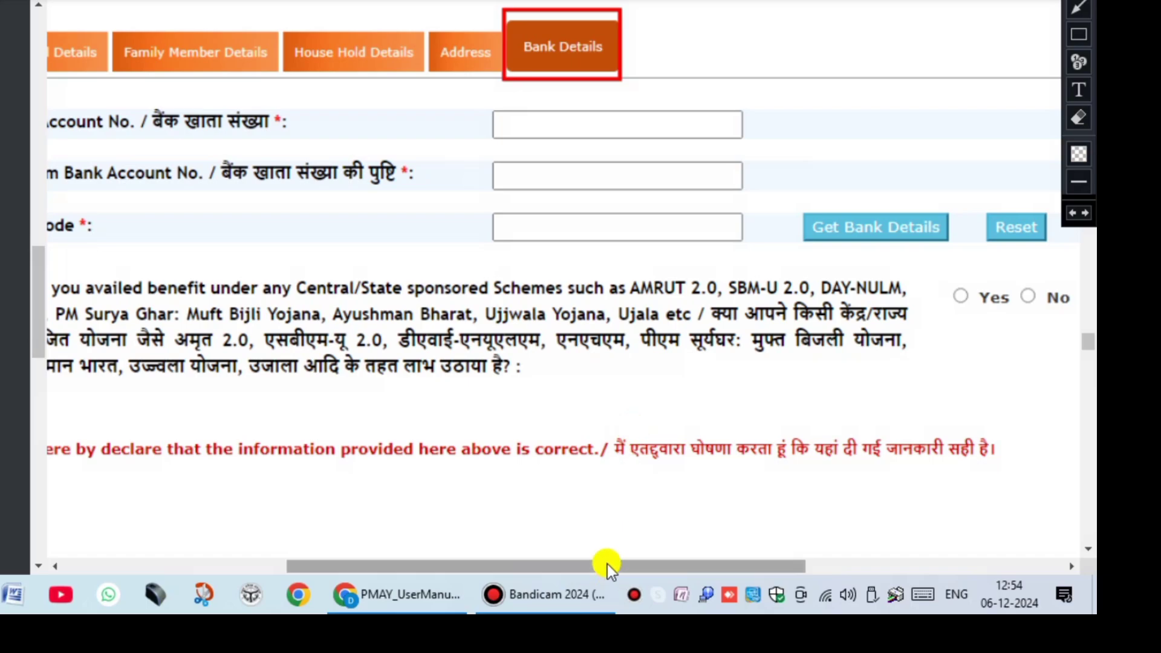
- Box the Bank Account No., Confirm Bank Account No. and IFSC Code fields and the Get Bank Details button in red
mouse_move(607, 564)
left_mouse_down()
mouse_move(529, 564)
mouse_move(619, 564)
mouse_move(608, 564)
left_mouse_up()
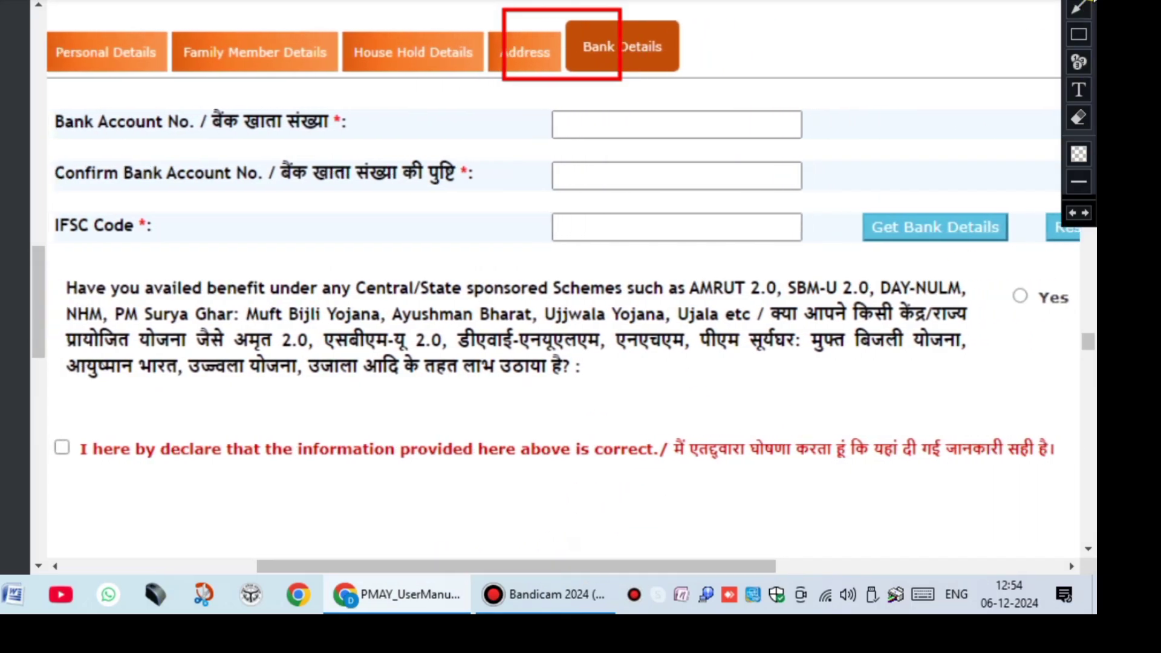
left_click(1073, 36)
mouse_move(540, 103)
left_mouse_down()
mouse_move(594, 148)
mouse_move(814, 154)
left_mouse_up()
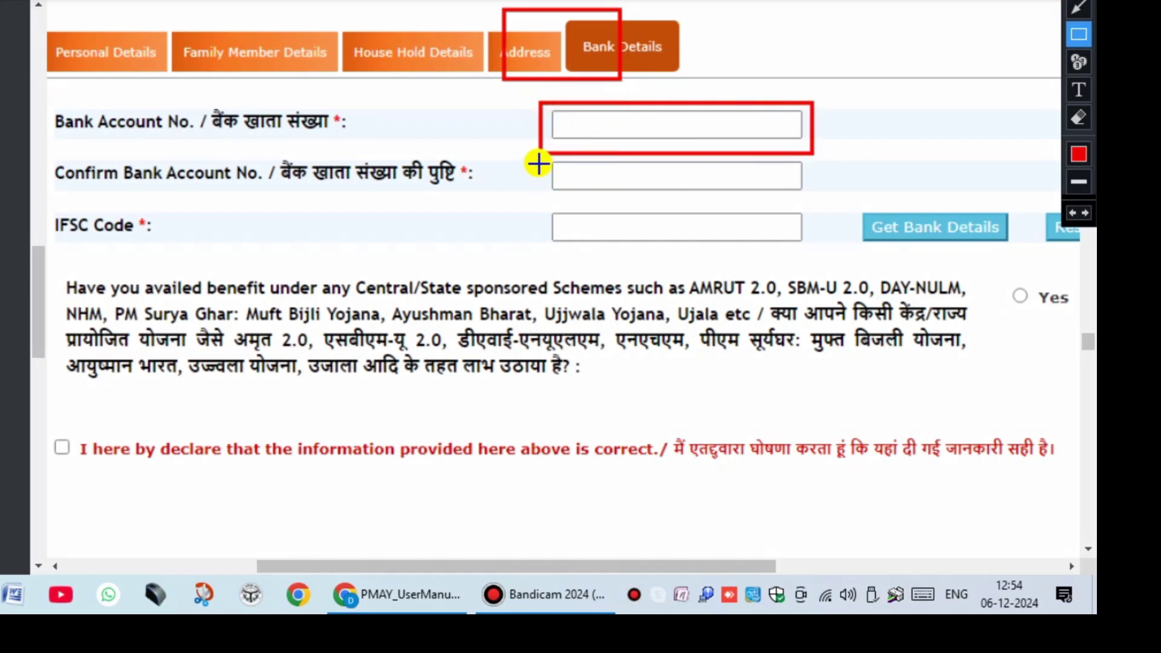
mouse_move(538, 162)
left_mouse_down()
mouse_move(559, 184)
mouse_move(823, 195)
left_mouse_up()
mouse_move(550, 210)
left_mouse_down()
mouse_move(601, 250)
mouse_move(725, 244)
left_mouse_up()
mouse_move(868, 199)
left_mouse_down()
mouse_move(985, 262)
mouse_move(1013, 254)
left_mouse_up()
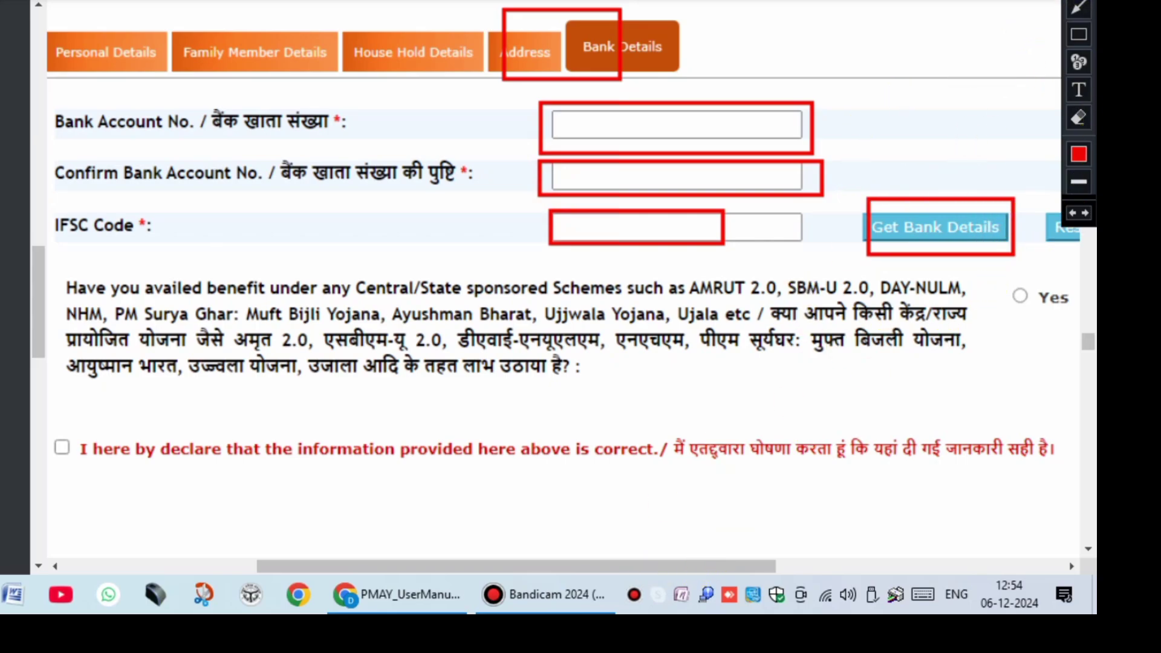
left_click_drag(710, 571, 829, 552)
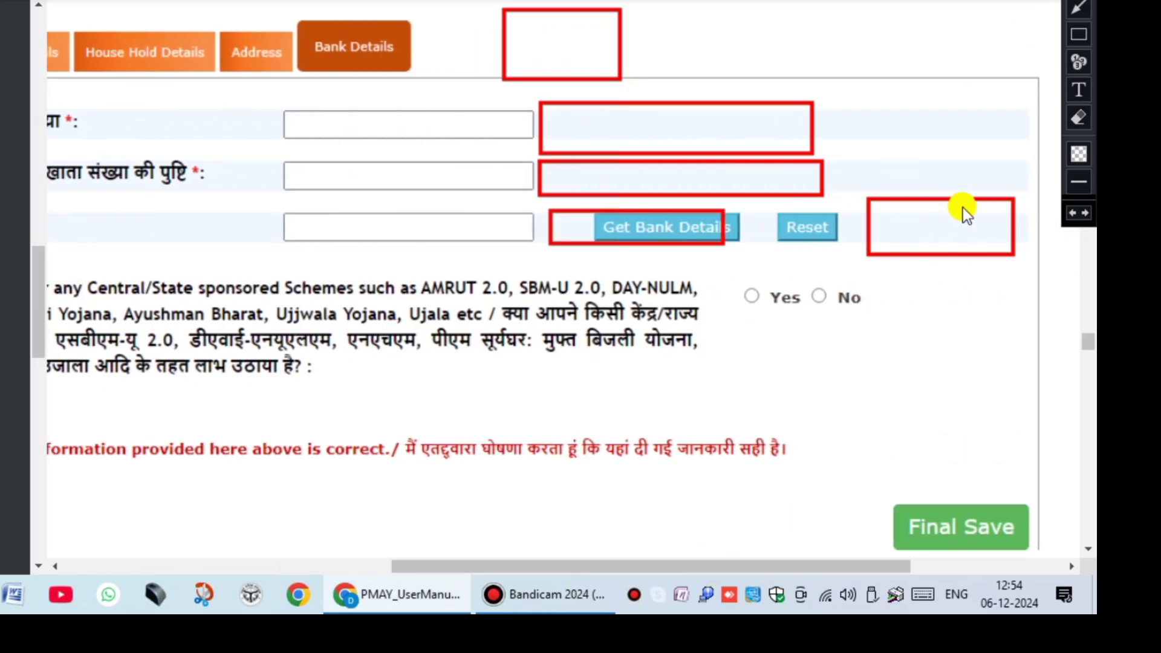
- Undo the red boxes drawn over the bank details page
key("ctrl+z")
key("ctrl+z")
key("ctrl+z")
key("ctrl+z")
key("ctrl+z")
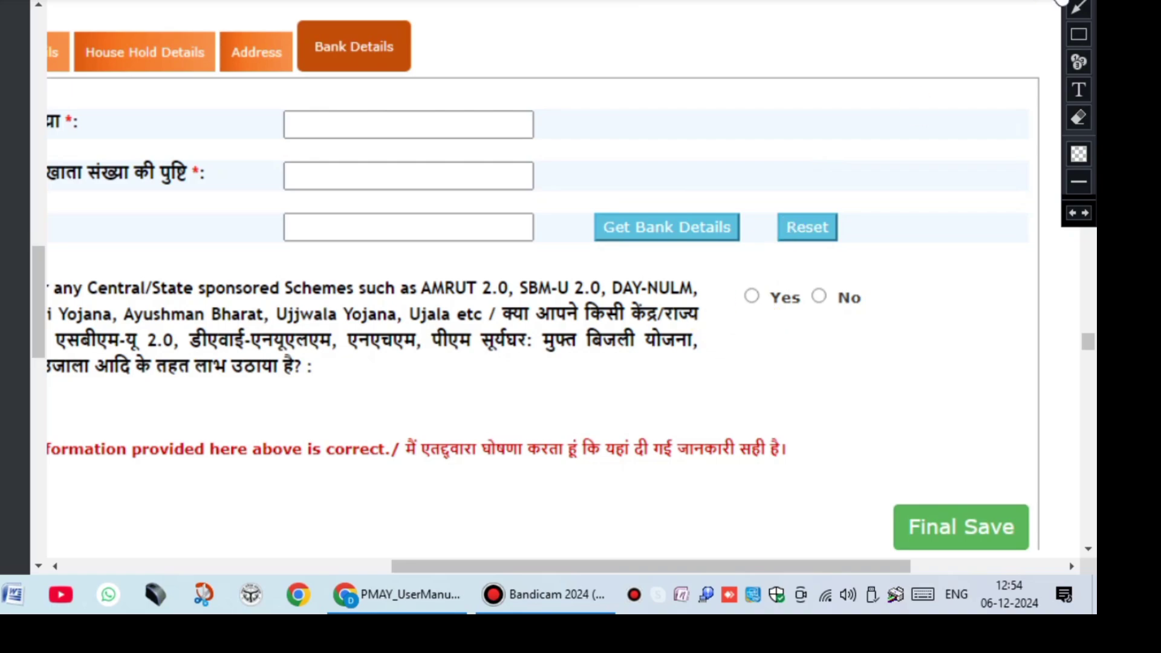
- Box the Central/State sponsored schemes benefit question and its Yes and No options in red, and undo the boxes
left_click(1074, 32)
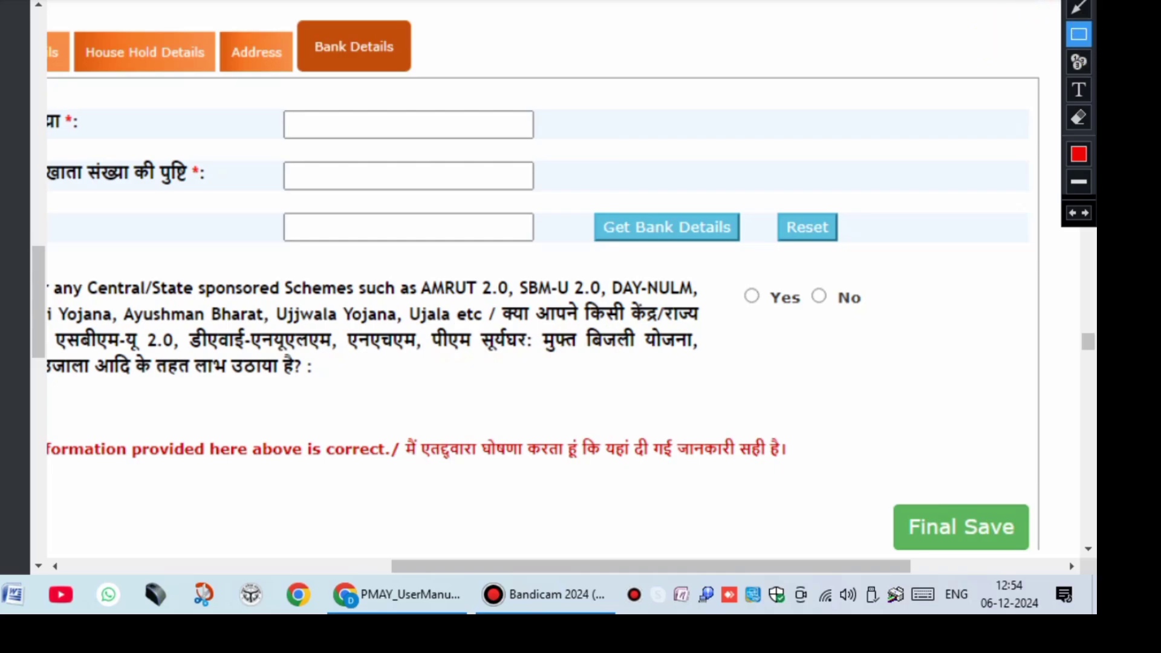
left_click_drag(559, 565, 418, 567)
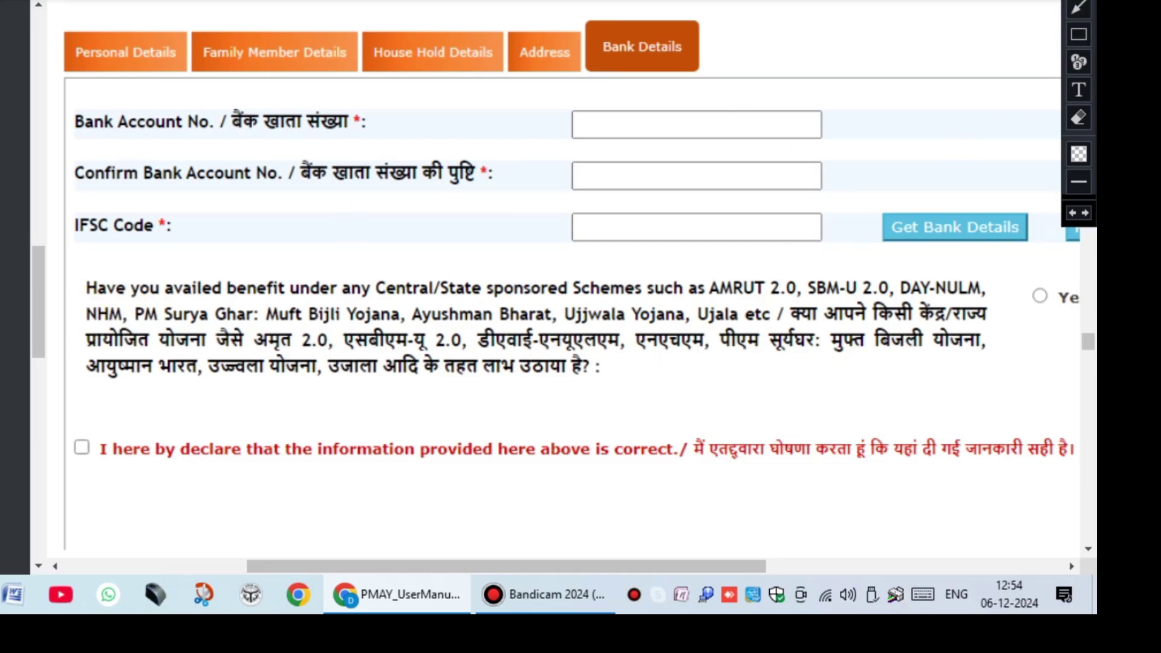
key("ctrl+minus")
left_click(1072, 38)
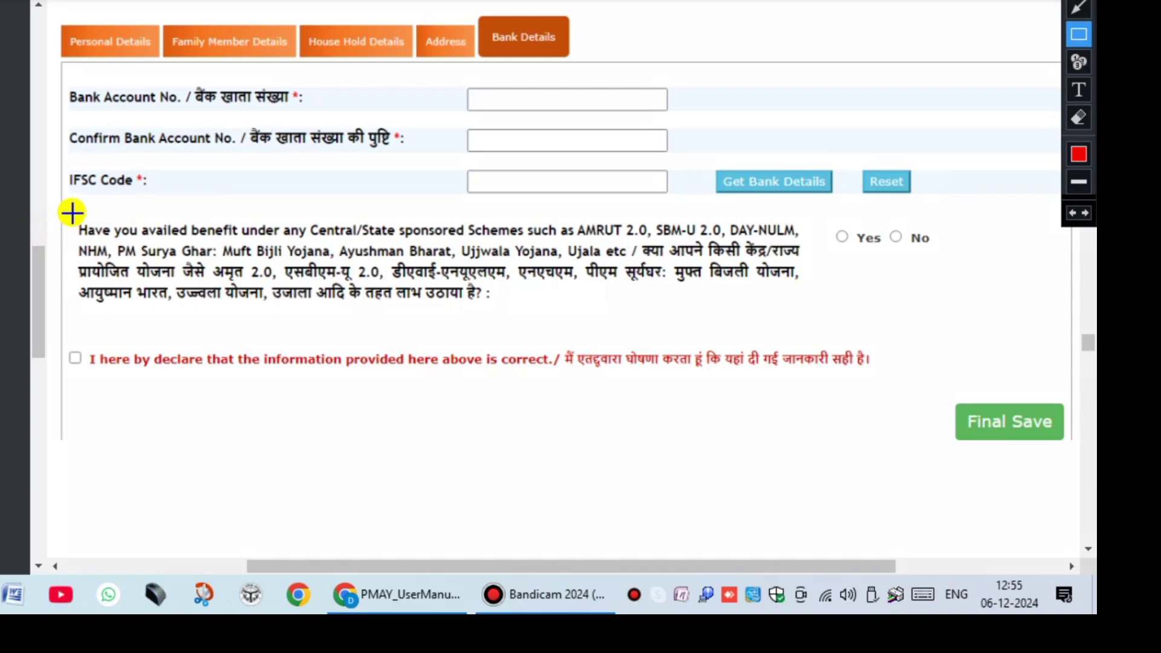
mouse_move(72, 212)
left_mouse_down()
mouse_move(197, 324)
mouse_move(853, 296)
mouse_move(810, 316)
left_mouse_up()
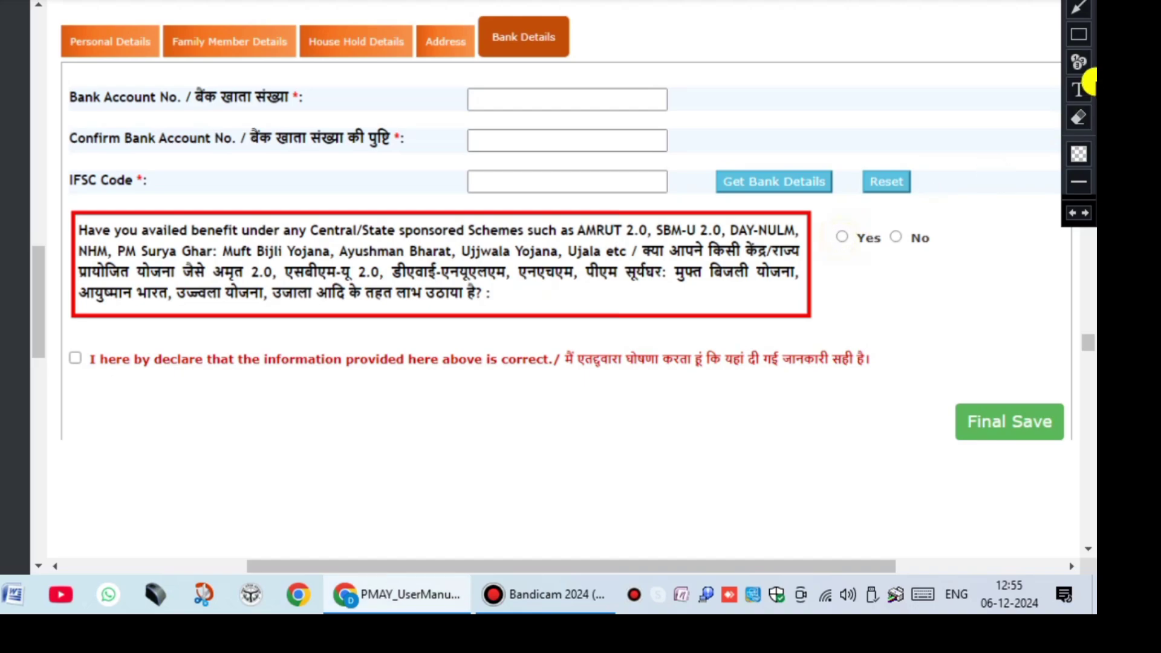
left_click(1079, 35)
mouse_move(824, 224)
left_mouse_down()
mouse_move(860, 248)
mouse_move(926, 256)
left_mouse_up()
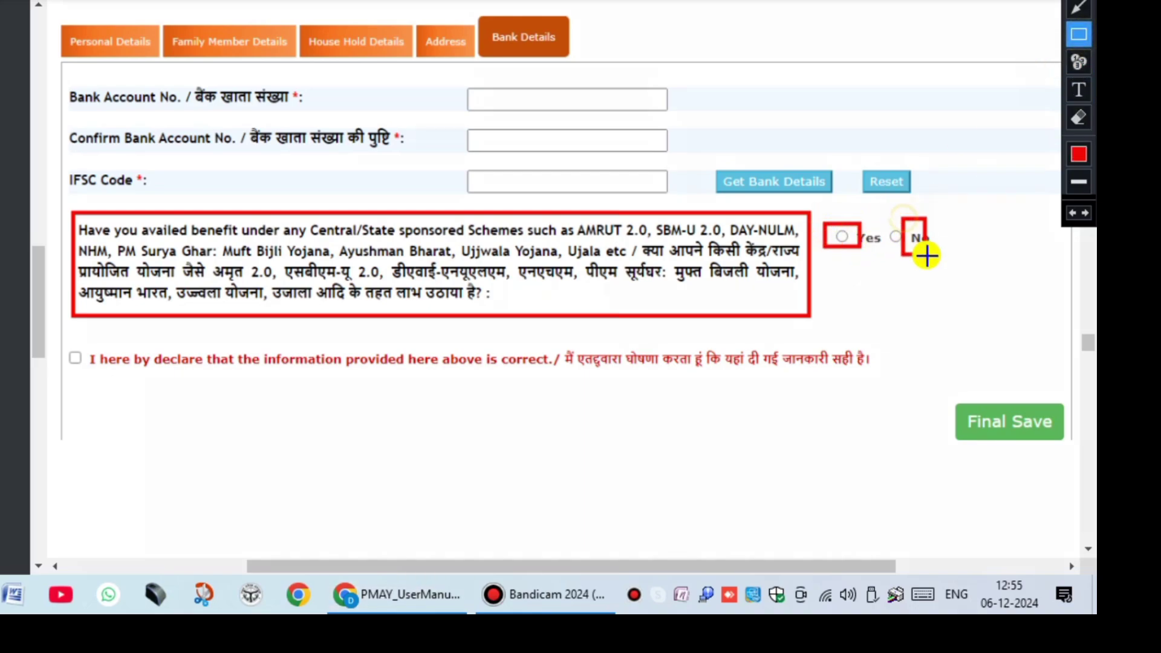
key("ctrl+z")
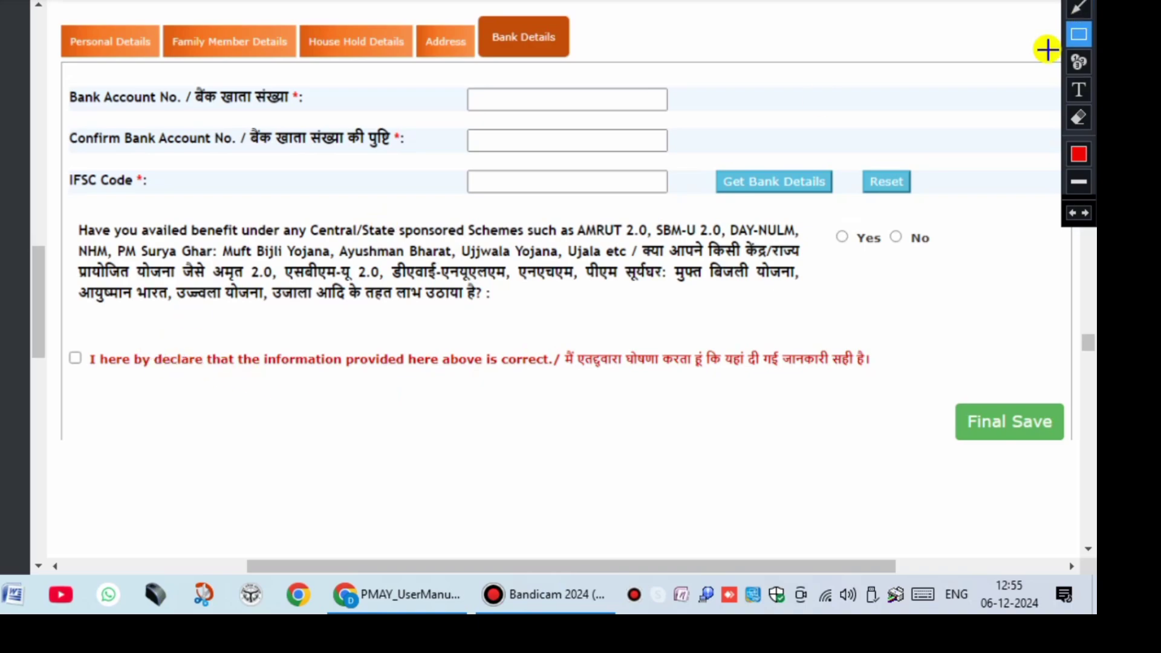
- Box the declaration checkbox and the Final Save button in red on the bank details page
left_click_drag(56, 341, 97, 376)
mouse_move(904, 370)
left_mouse_down()
mouse_move(1091, 478)
mouse_move(1076, 456)
left_mouse_up()
- Box the manual's application acknowledgement message and underline its Application ID in red, and undo both marks
scroll(946, 485, "down", 15)
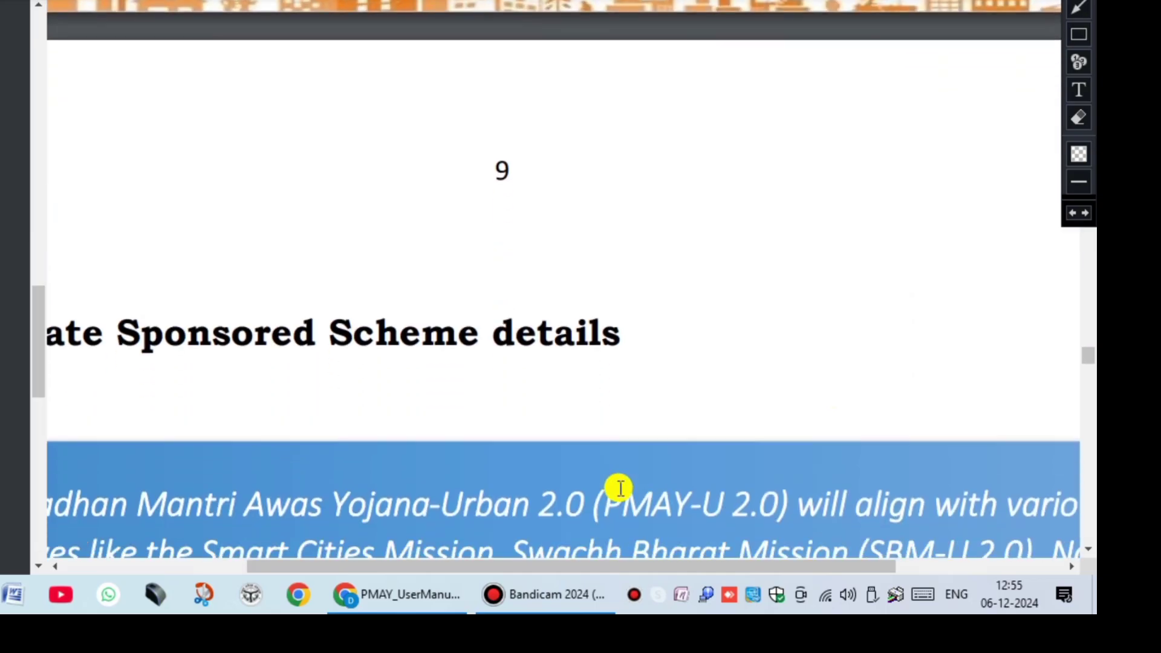
scroll(562, 495, "down", 10)
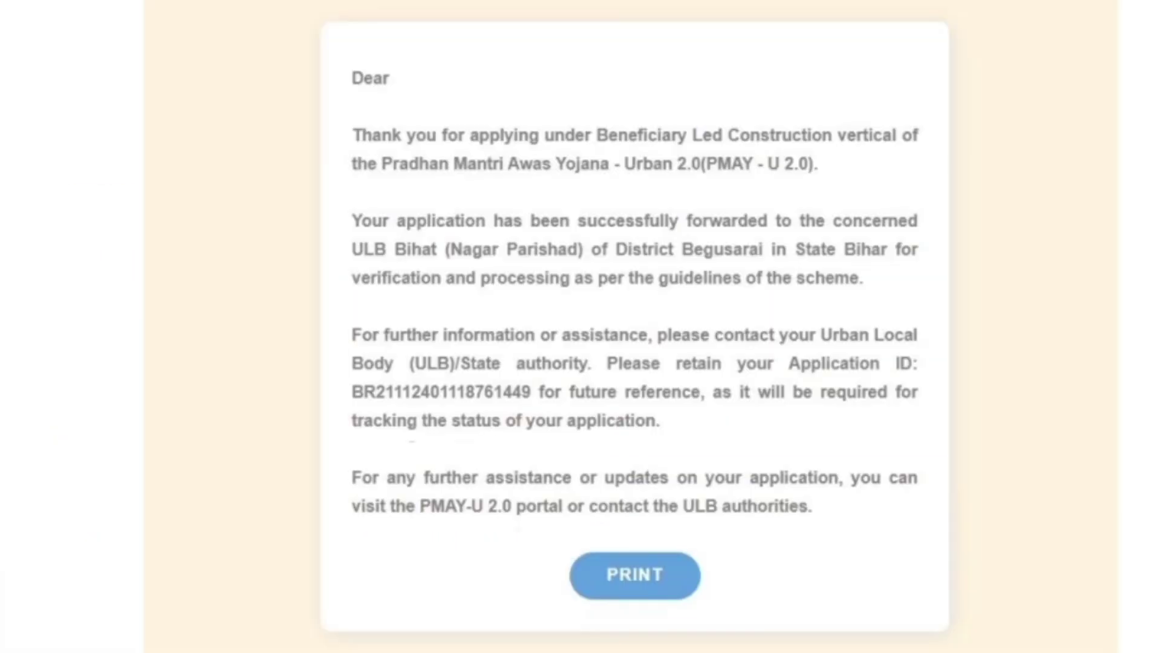
mouse_move(330, 41)
left_mouse_down()
mouse_move(479, 492)
mouse_move(929, 603)
left_mouse_up()
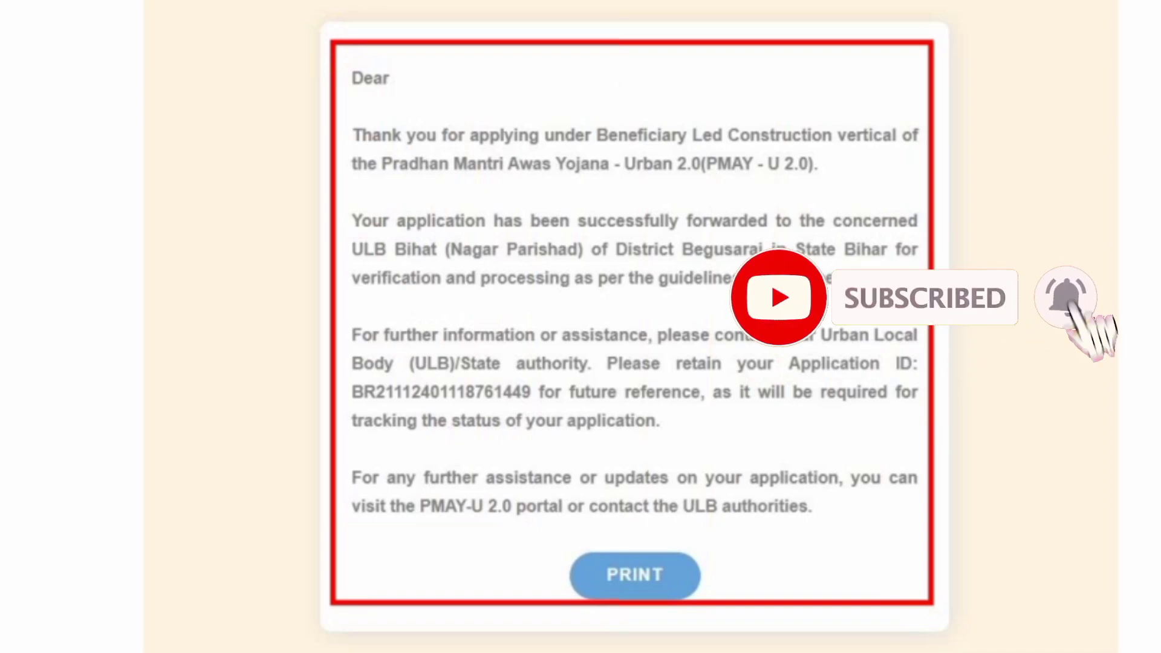
left_click_drag(336, 411, 567, 405)
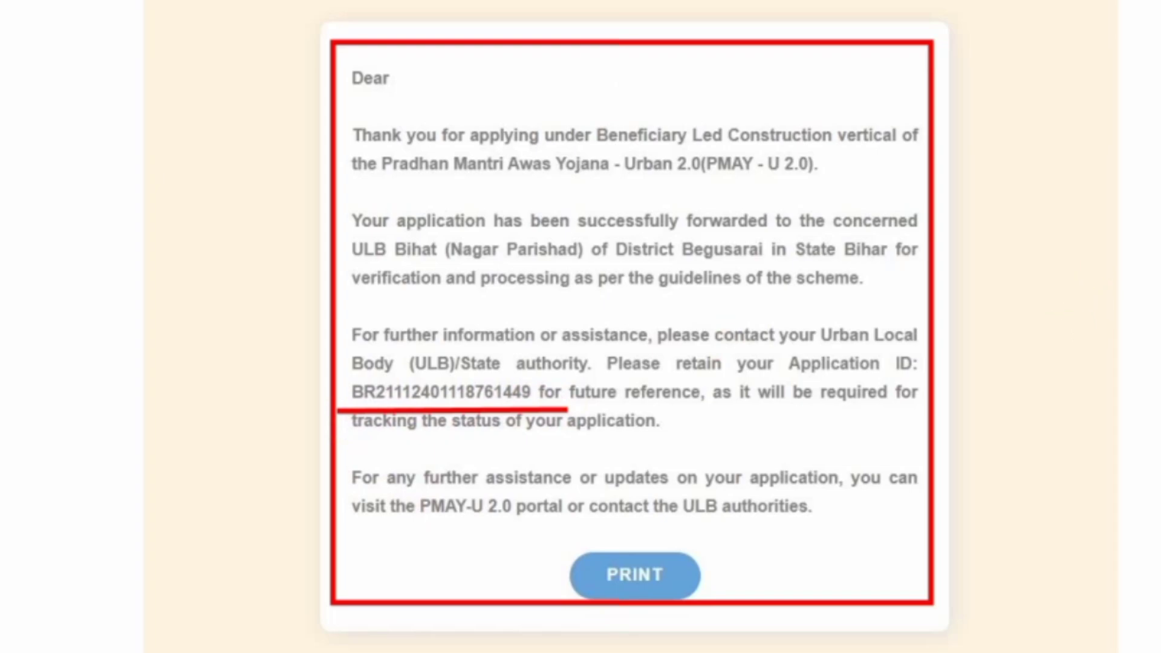
key("ctrl+z")
key("ctrl+z")
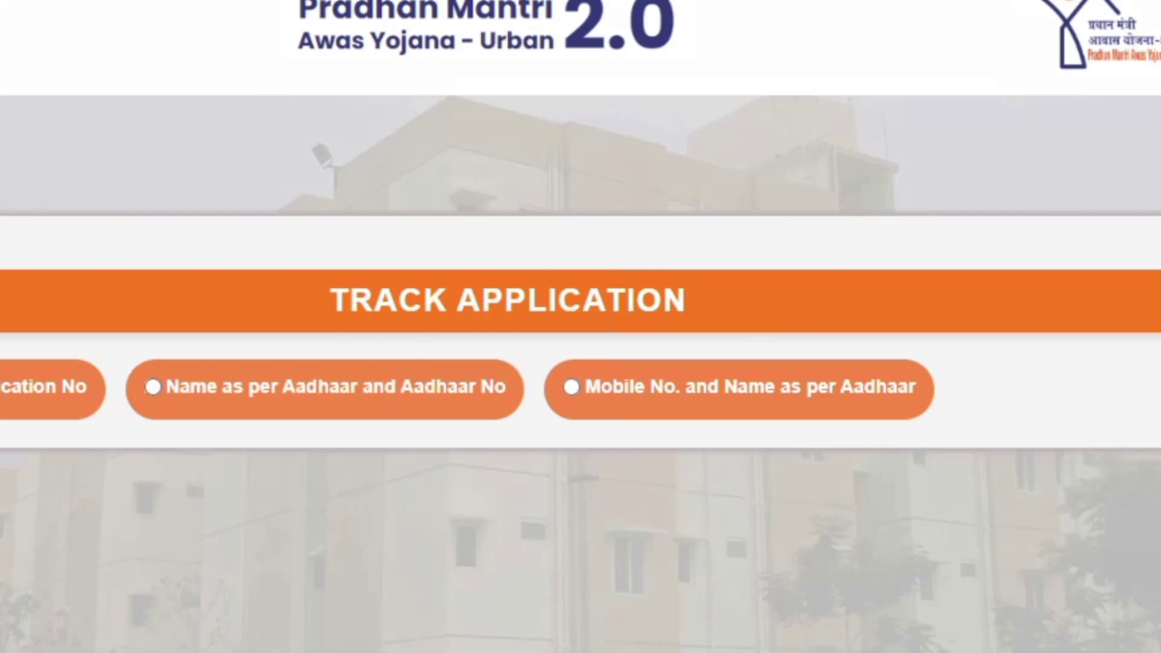
- Box the three Track Application search options in red, from Beneficiary Code/Application No to Mobile No. and Name as per Aadhaar
left_click_drag(1, 365, 134, 425)
mouse_move(134, 355)
left_mouse_down()
mouse_move(332, 441)
mouse_move(532, 453)
left_mouse_up()
left_click_drag(560, 349, 941, 440)
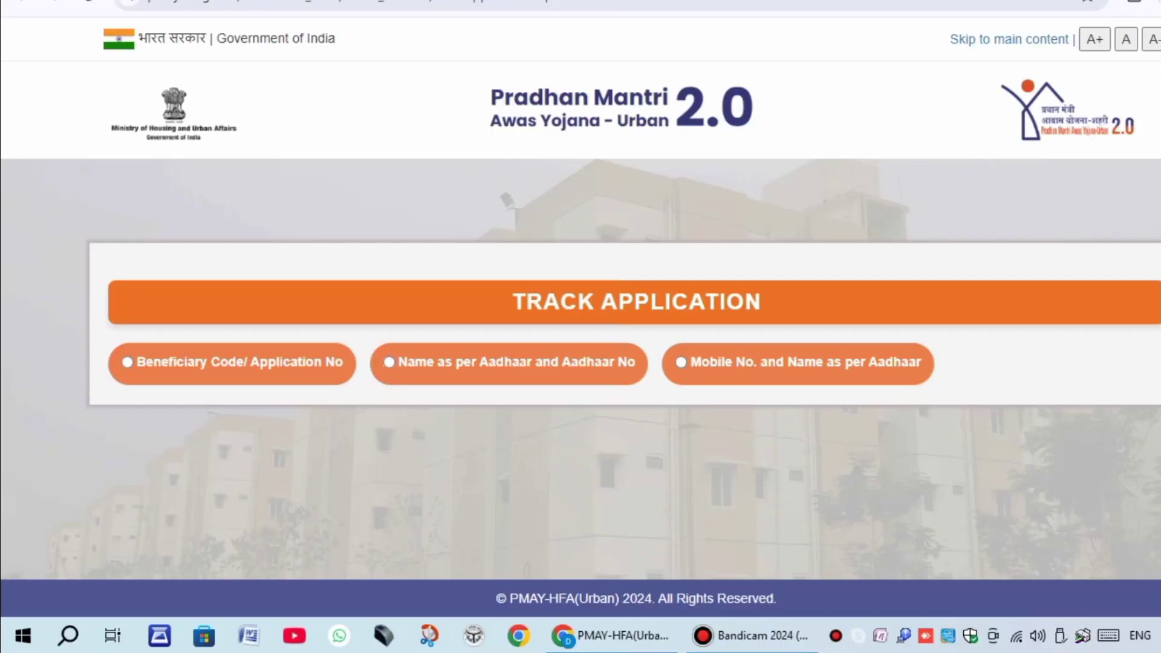
- Choose tracking by Name as per Aadhaar and Aadhaar No, and box the Aadhaar No. field, name field and Show button in red
left_click(520, 362)
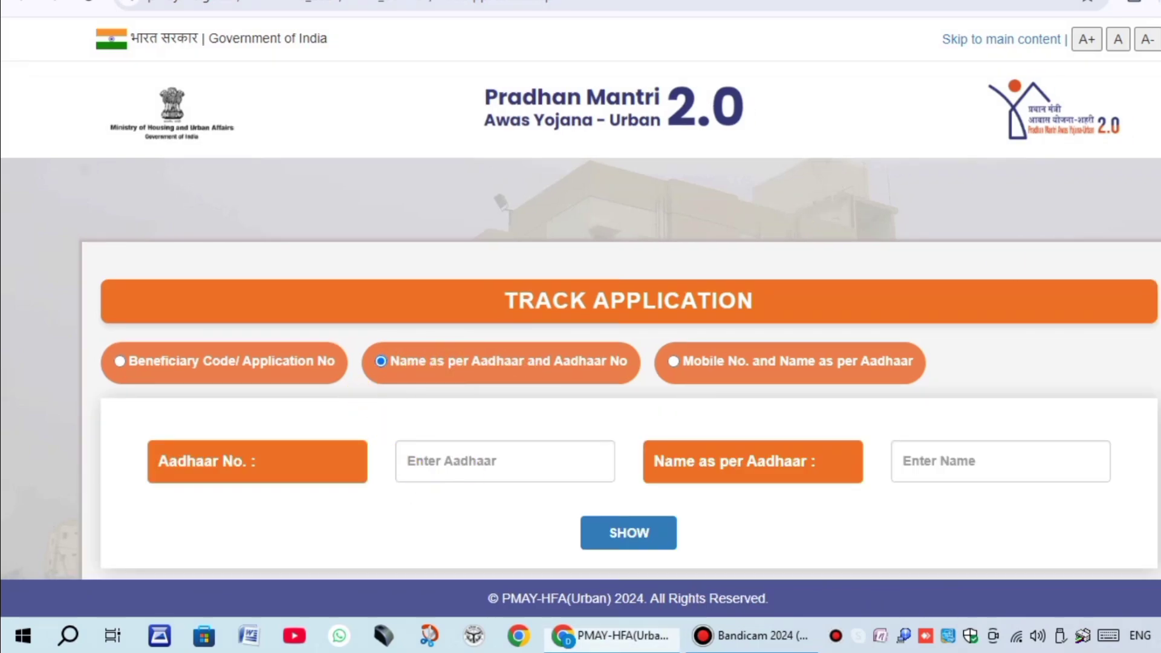
mouse_move(396, 436)
left_mouse_down()
mouse_move(510, 520)
mouse_move(625, 509)
left_mouse_up()
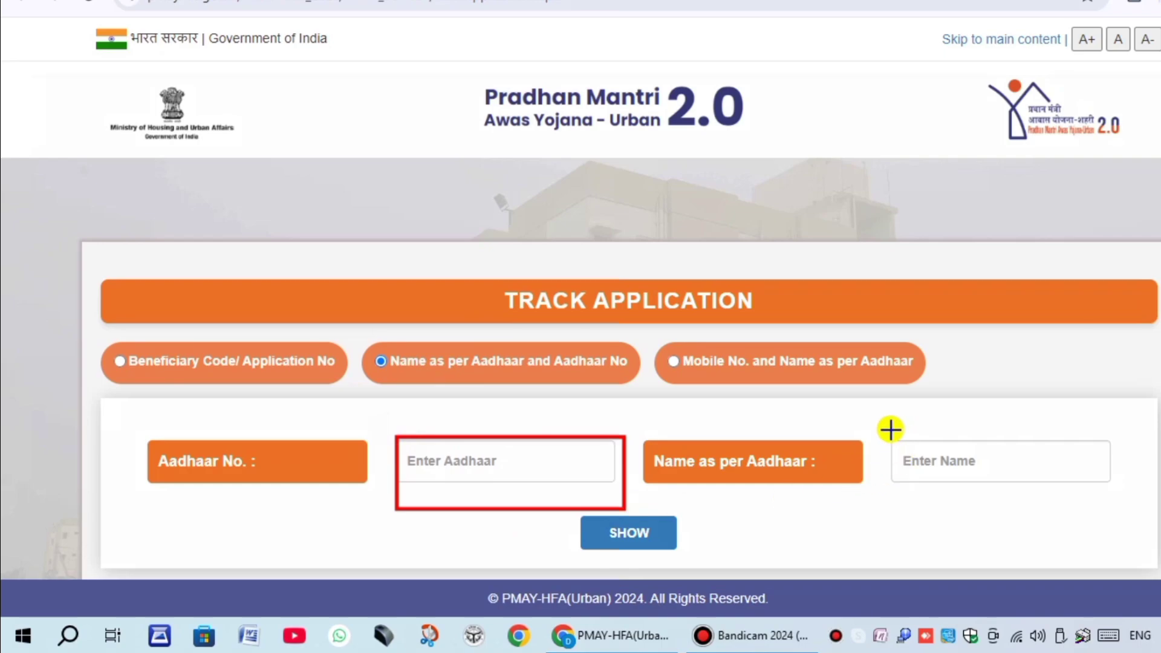
left_click_drag(890, 429, 1132, 502)
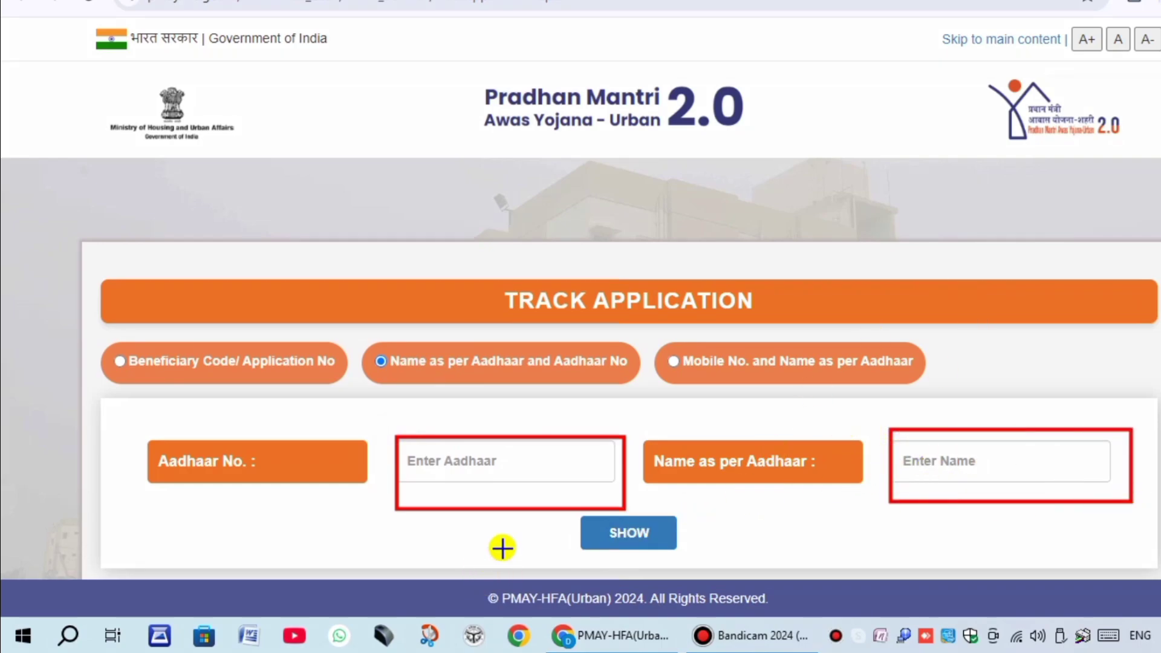
mouse_move(577, 510)
left_mouse_down()
mouse_move(598, 529)
mouse_move(724, 562)
left_mouse_up()
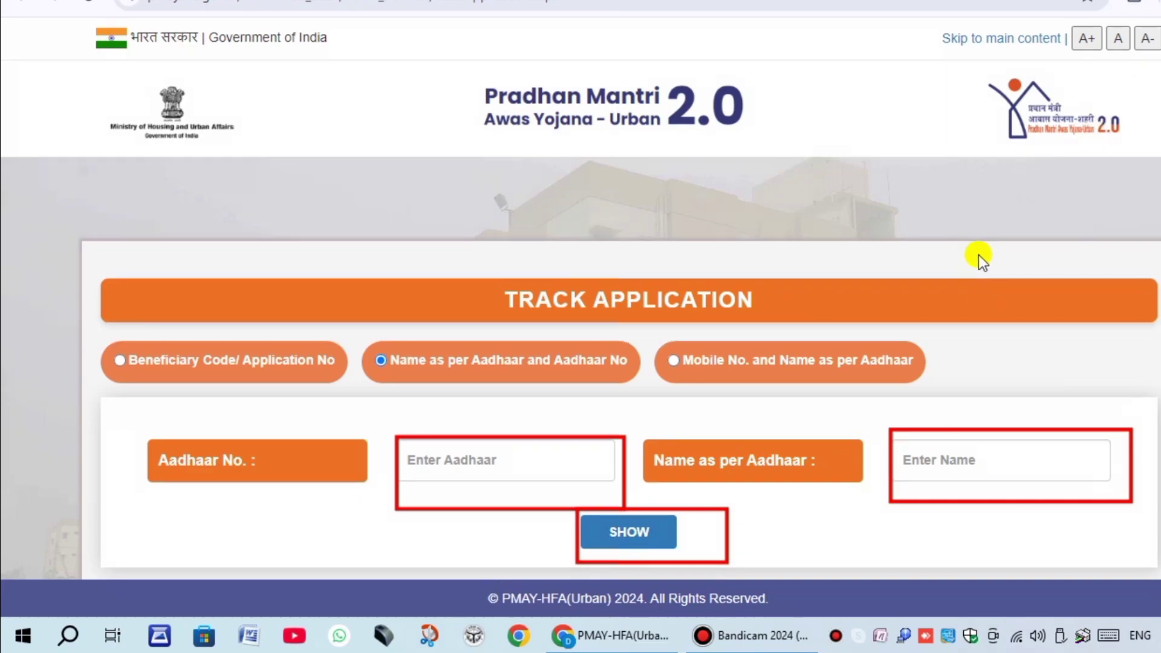
scroll(632, 359, "down", 1)
scroll(358, 264, "up", 1)
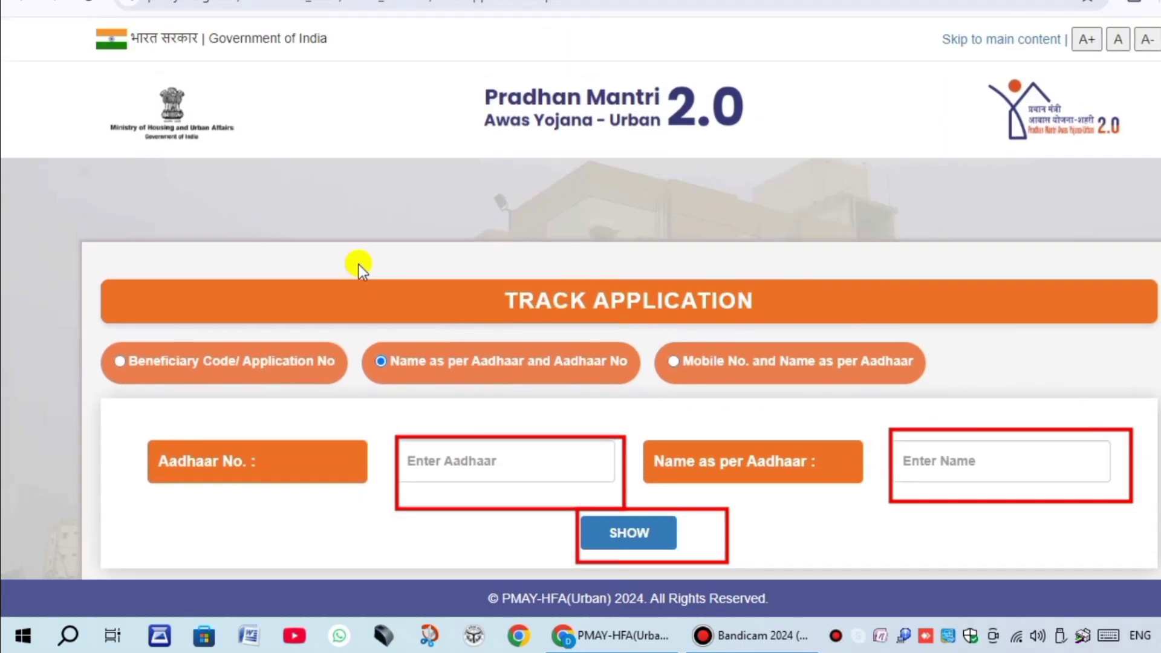
left_click(753, 635)
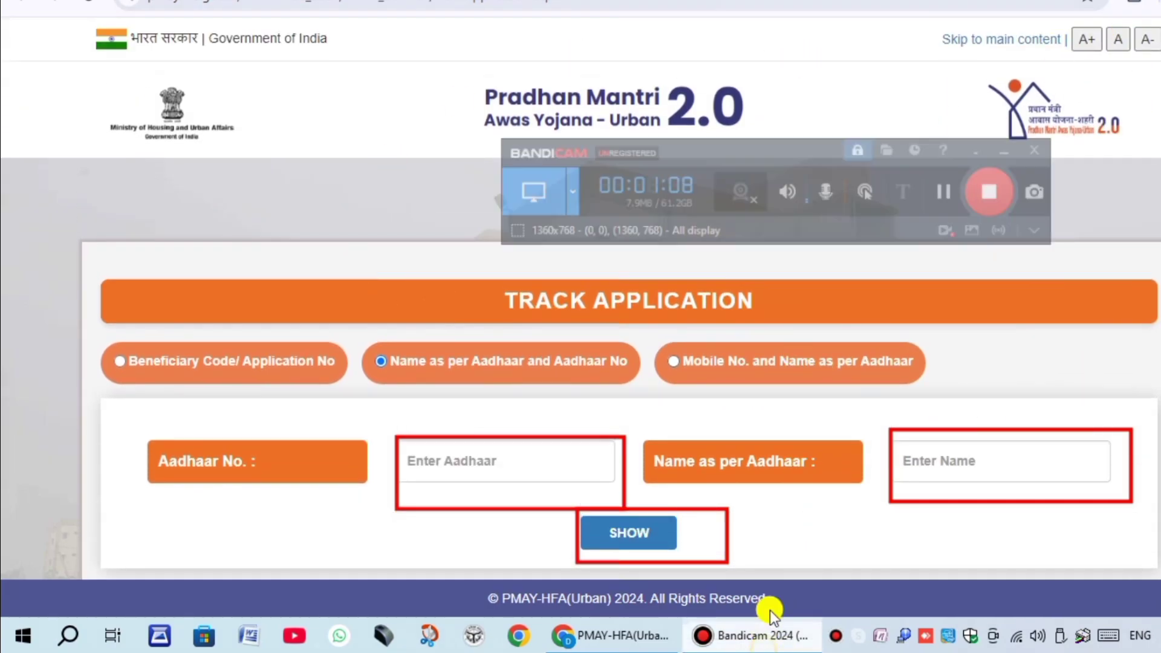